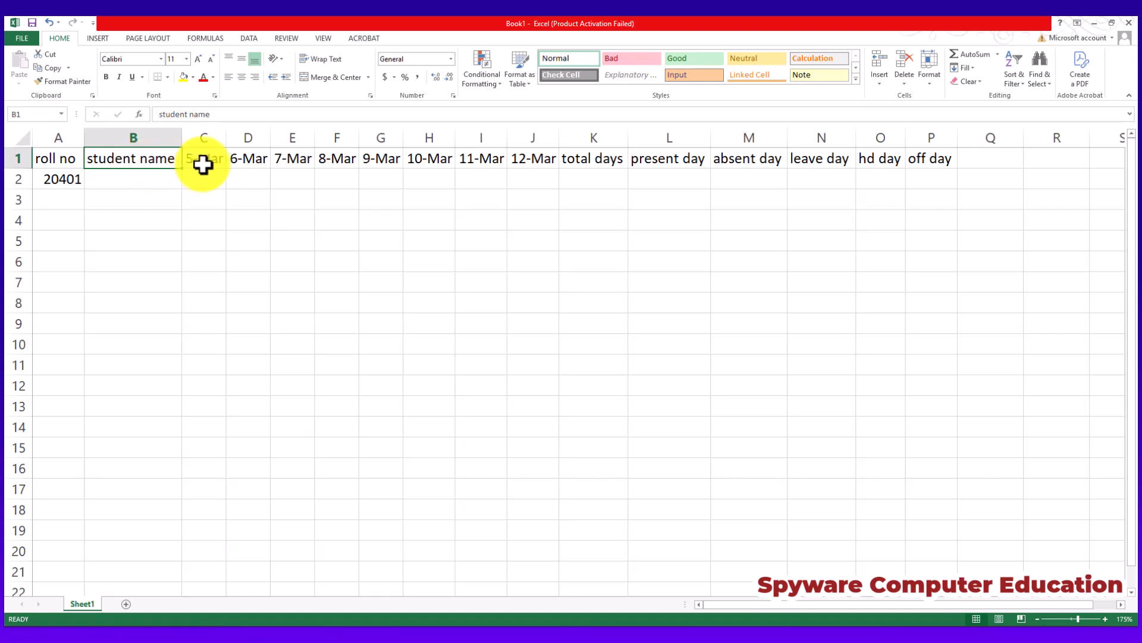
Clear the date headers in D1:J1.
left_click(217, 163)
left_click_drag(231, 163, 527, 160)
key("Delete")
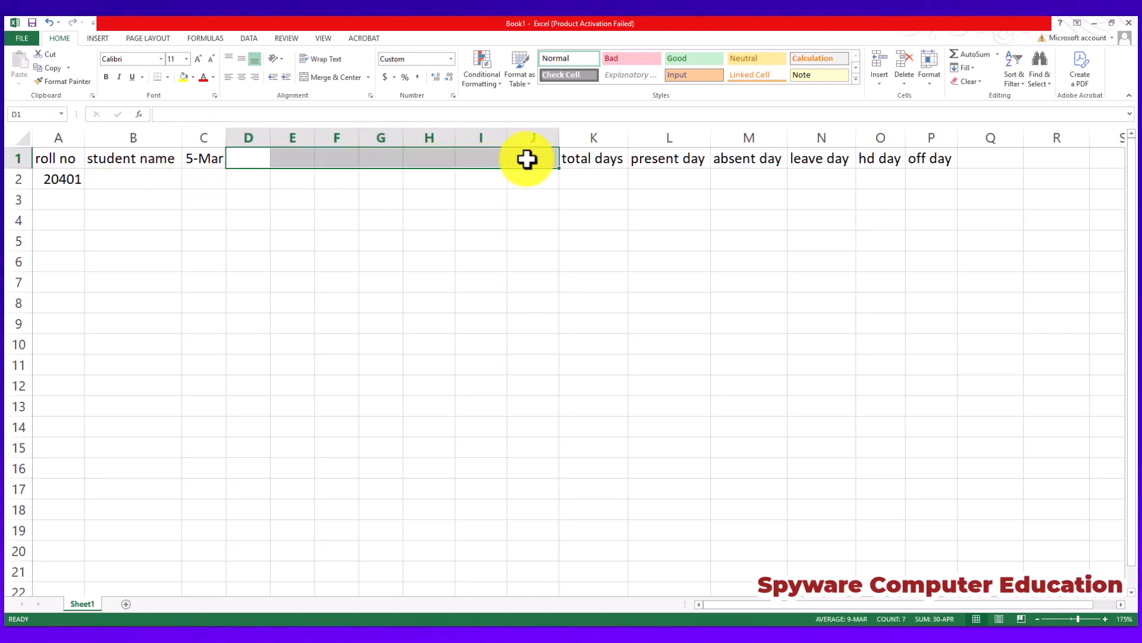
Enter 3-Feb in C1 and extend the date series across to J1, ending at 10-Feb.
left_click(209, 161)
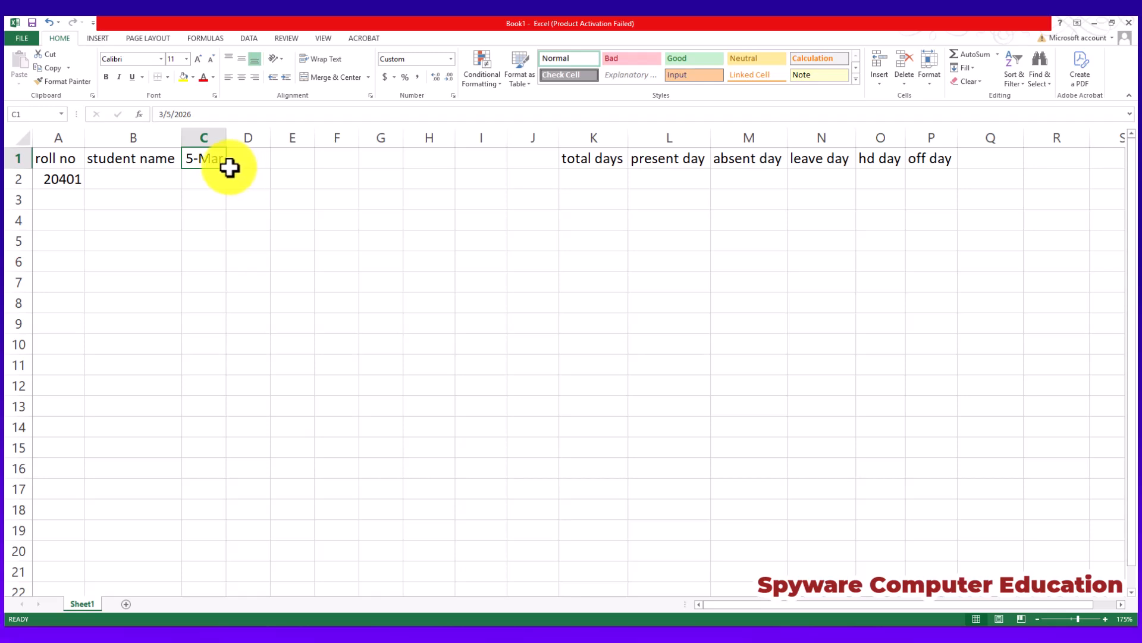
type("3")
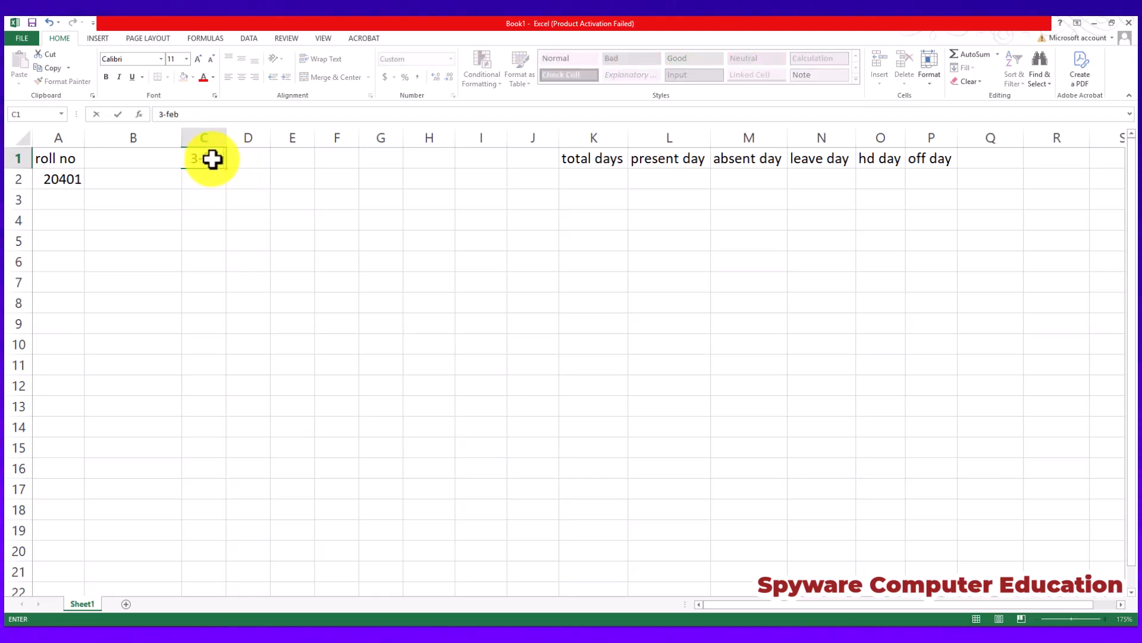
type("-feb")
key("Return")
left_click(204, 155)
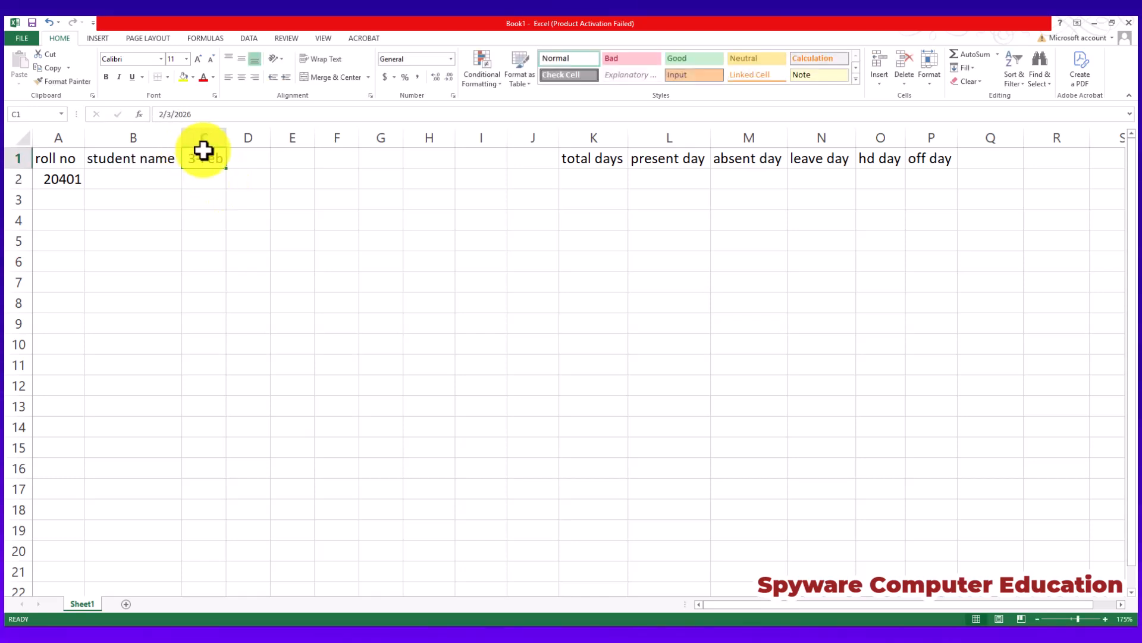
left_click_drag(228, 169, 553, 159)
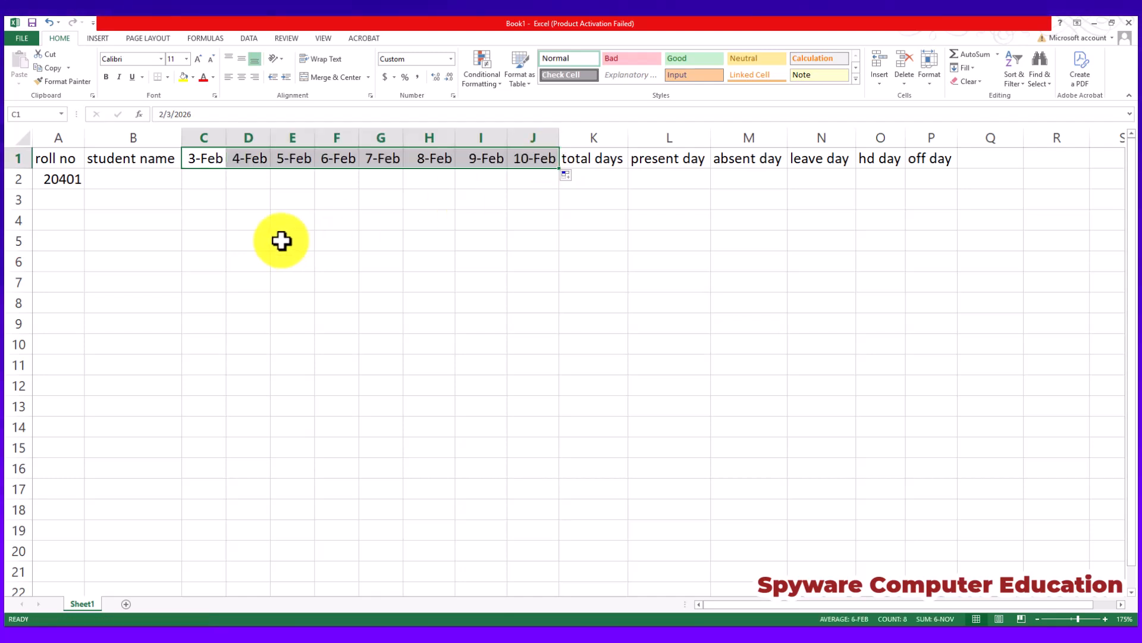
Set the first roll number in A2 to 401 and extend the series down to 409 in A10.
left_click(65, 157)
left_click(75, 179)
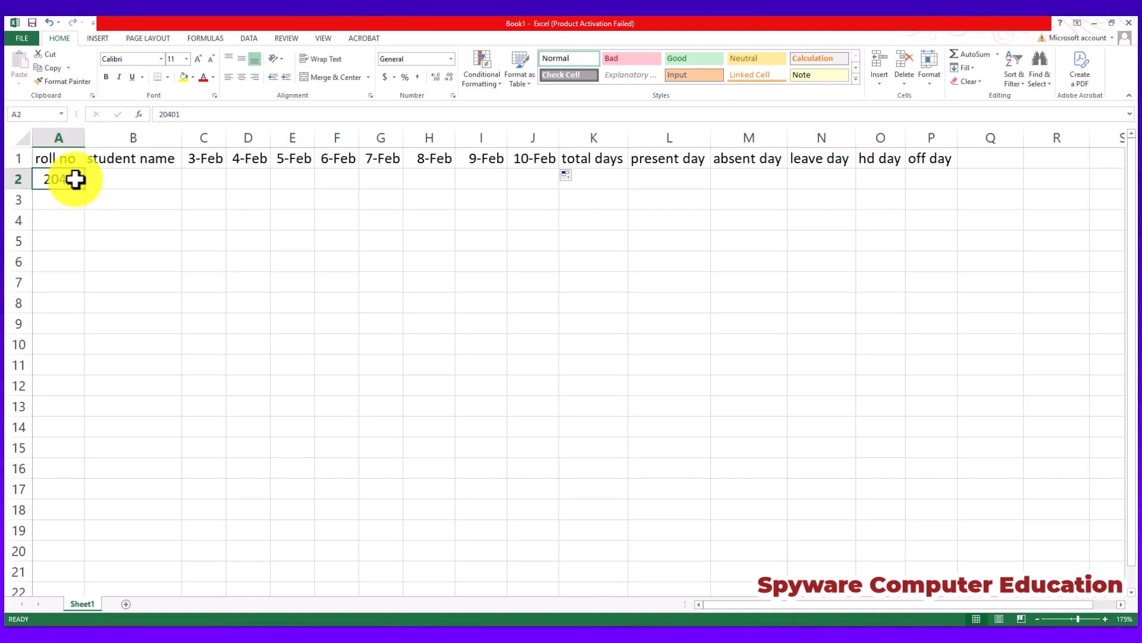
type("40")
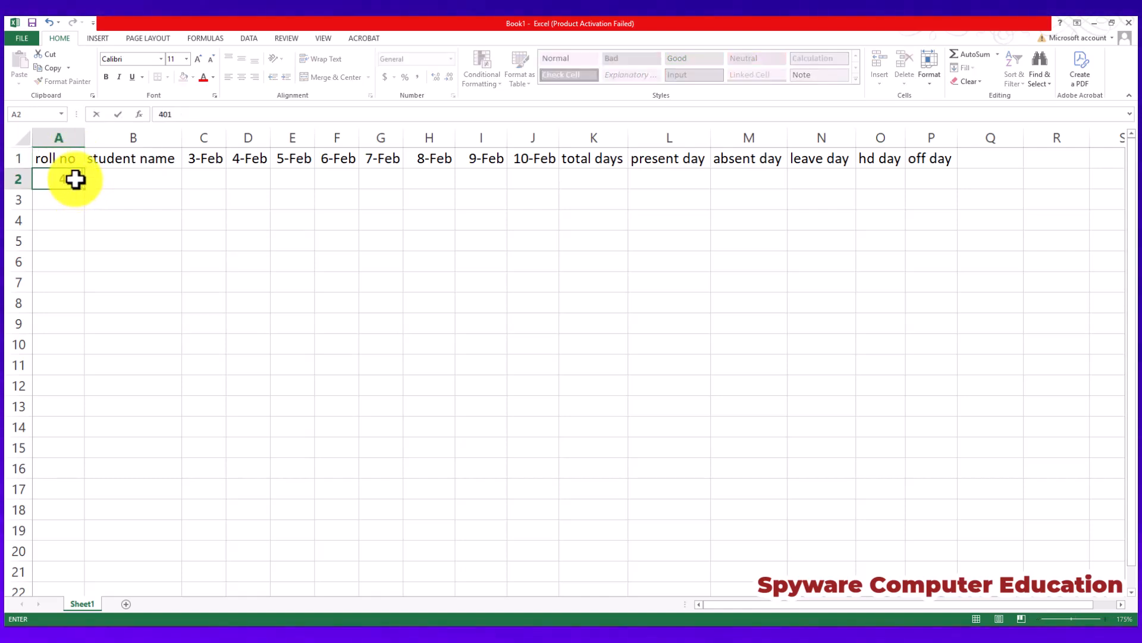
left_click(64, 184)
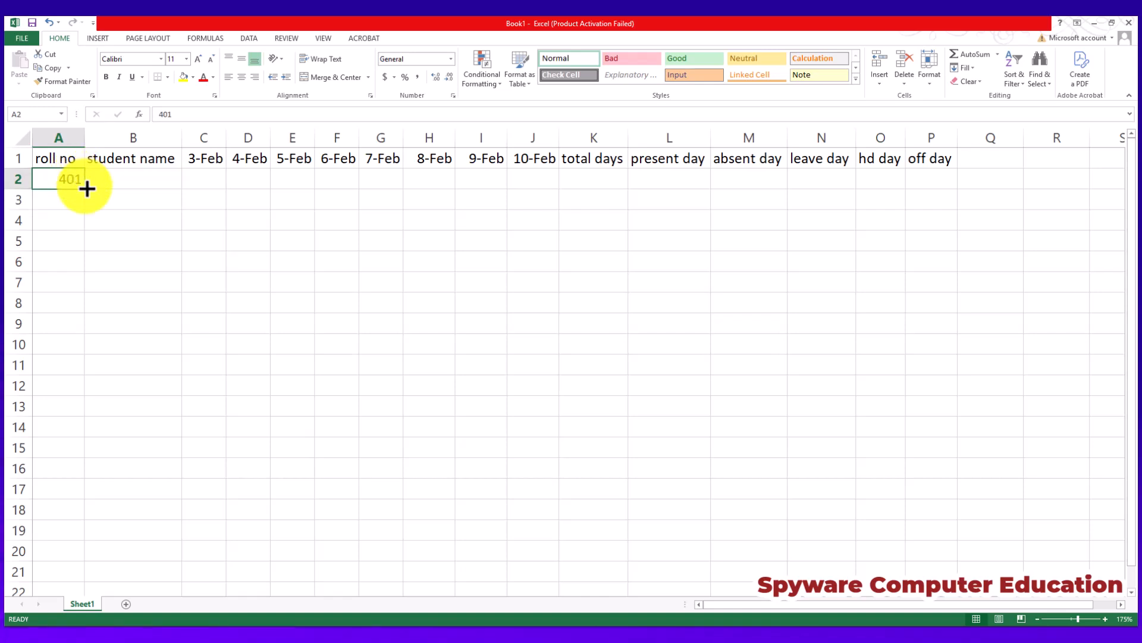
left_click_drag(87, 188, 63, 351)
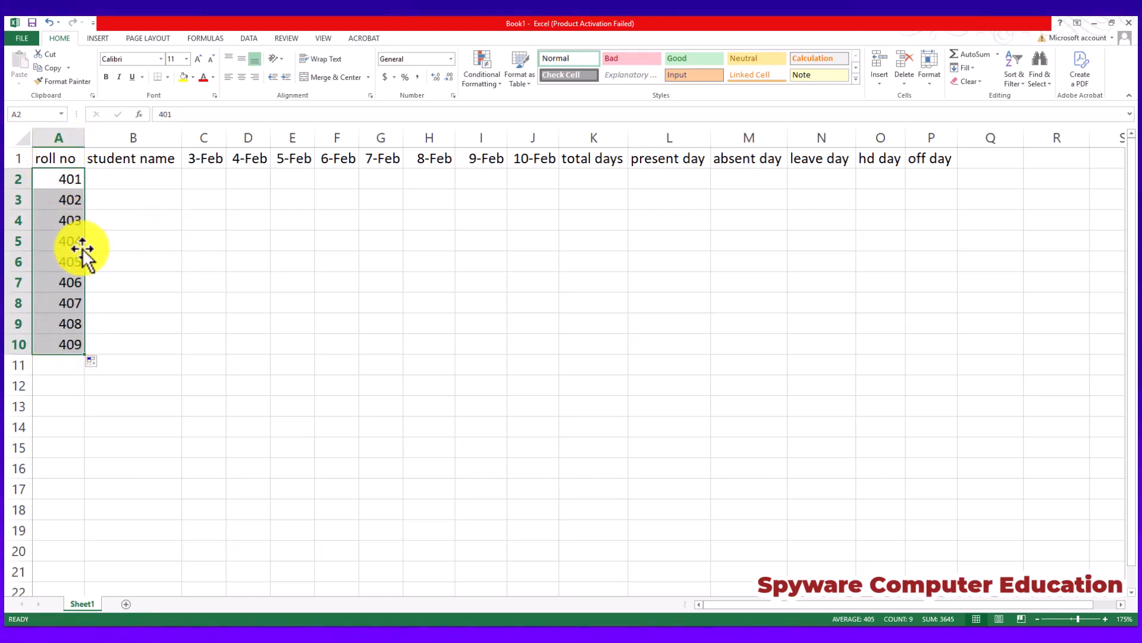
Auto-fit the width of every column in the sheet to its contents.
left_click(143, 178)
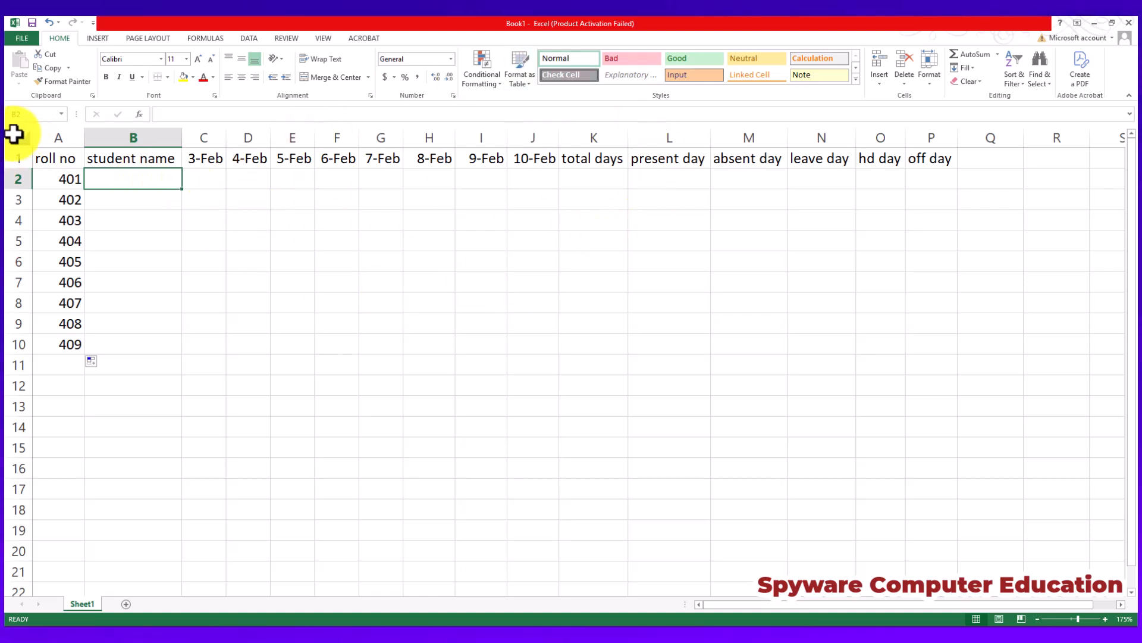
left_click(18, 136)
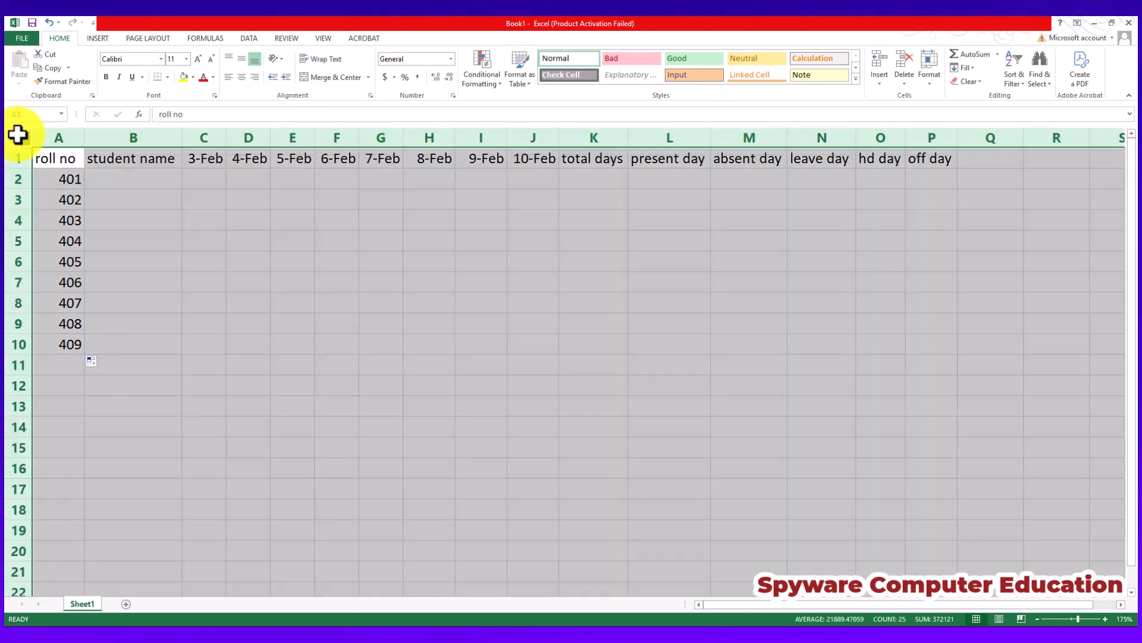
double_click(81, 140)
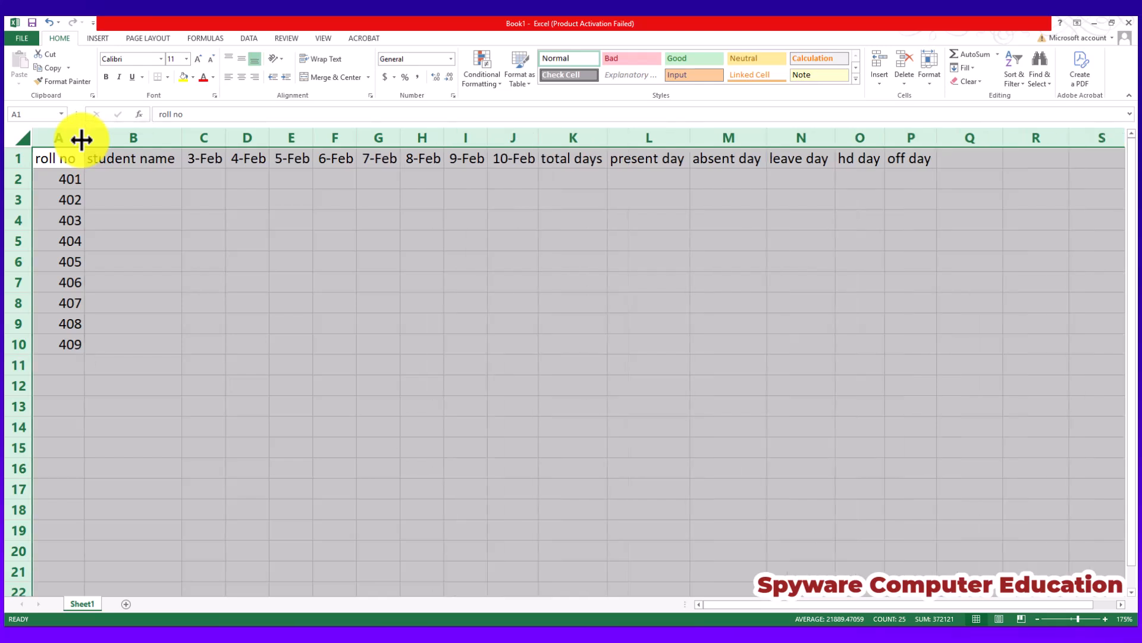
left_click_drag(100, 160, 125, 160)
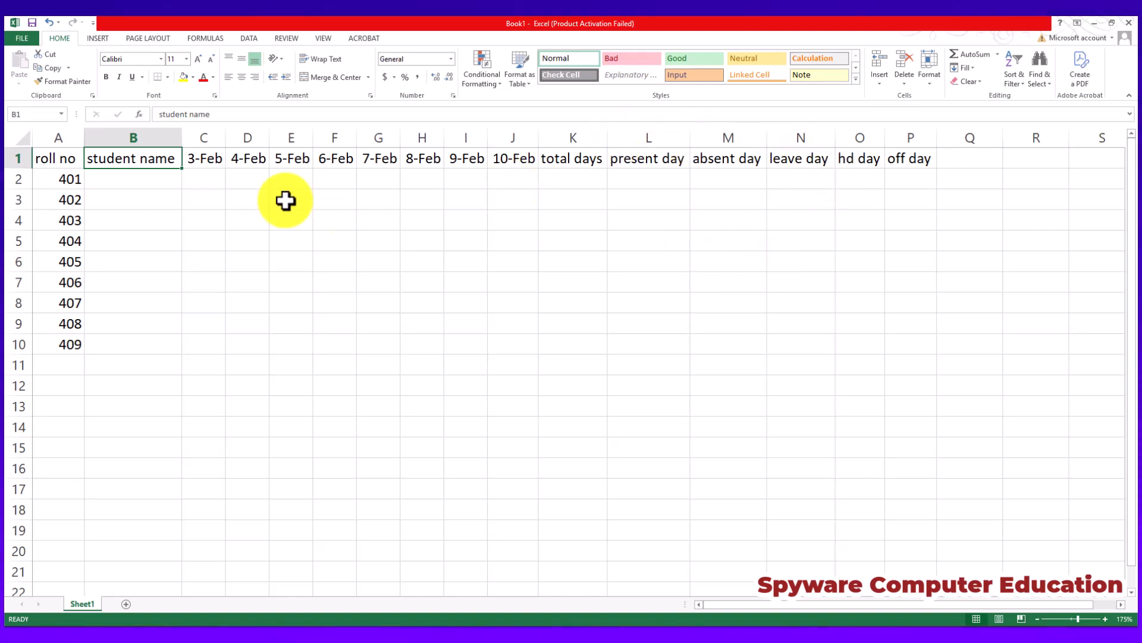
Enter the nine students' names in B2:B10 under the student name header.
left_click(137, 181)
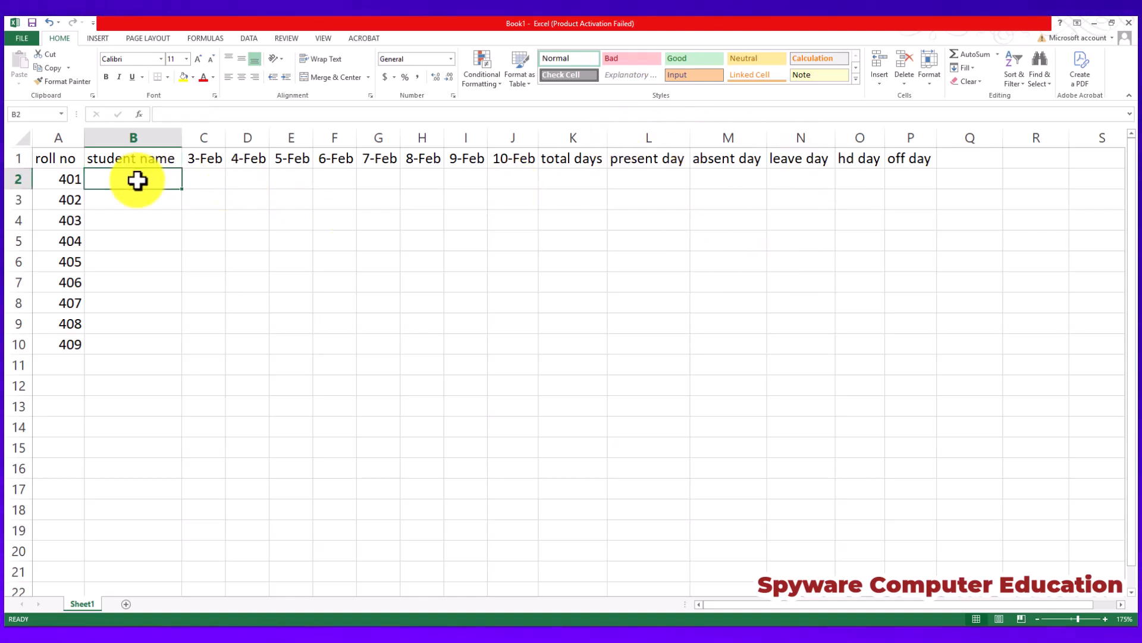
type("mohit")
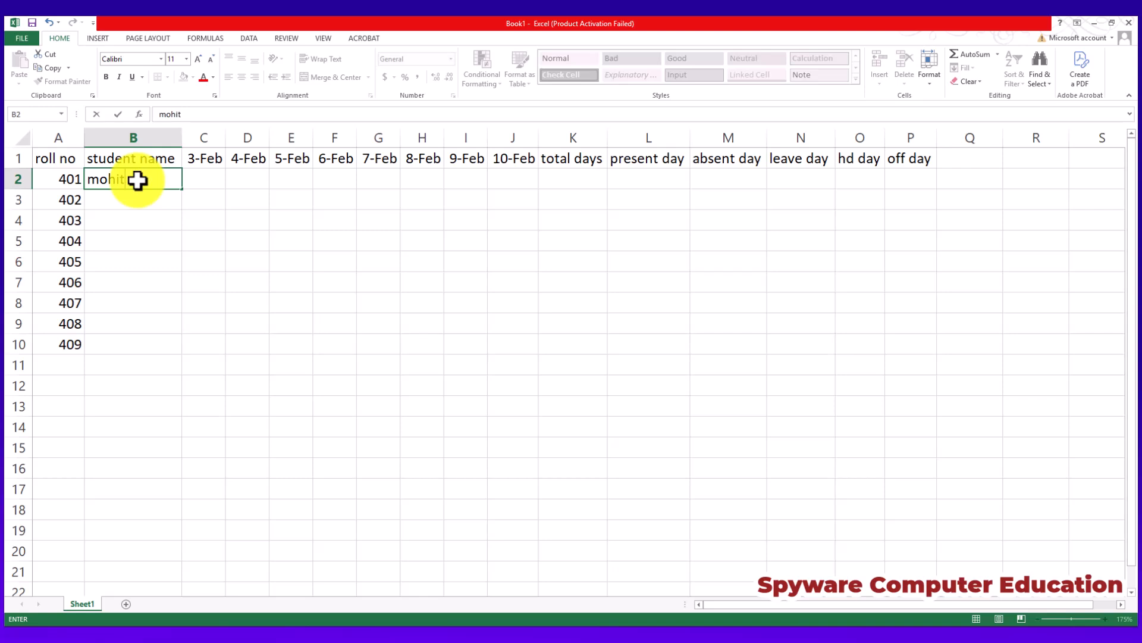
key("Return")
type("rohit")
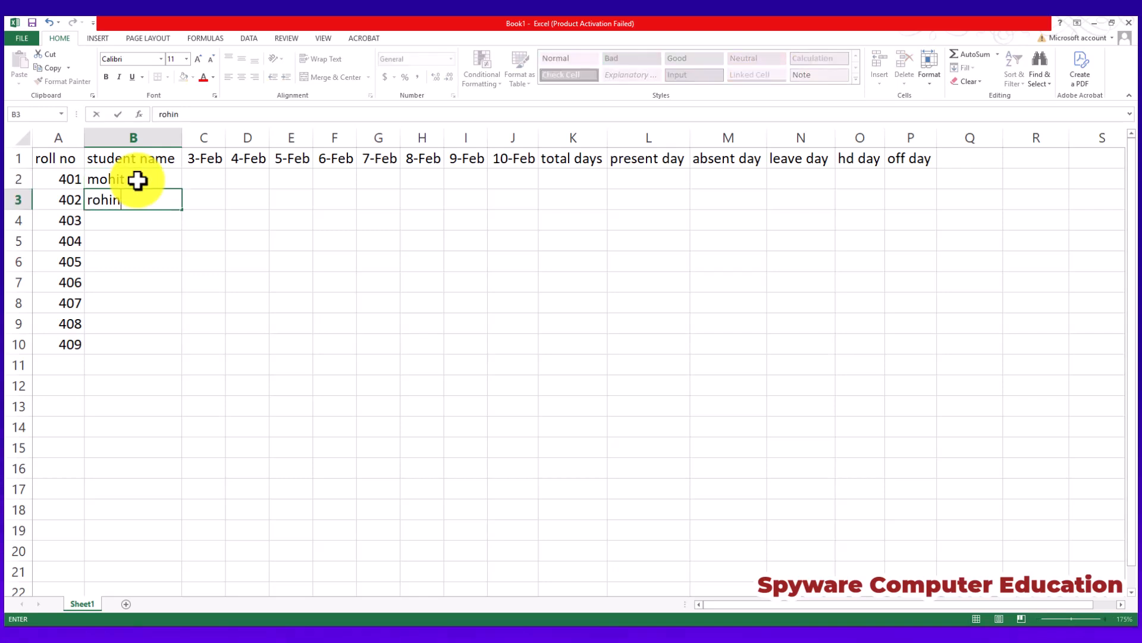
key("Return")
type("so")
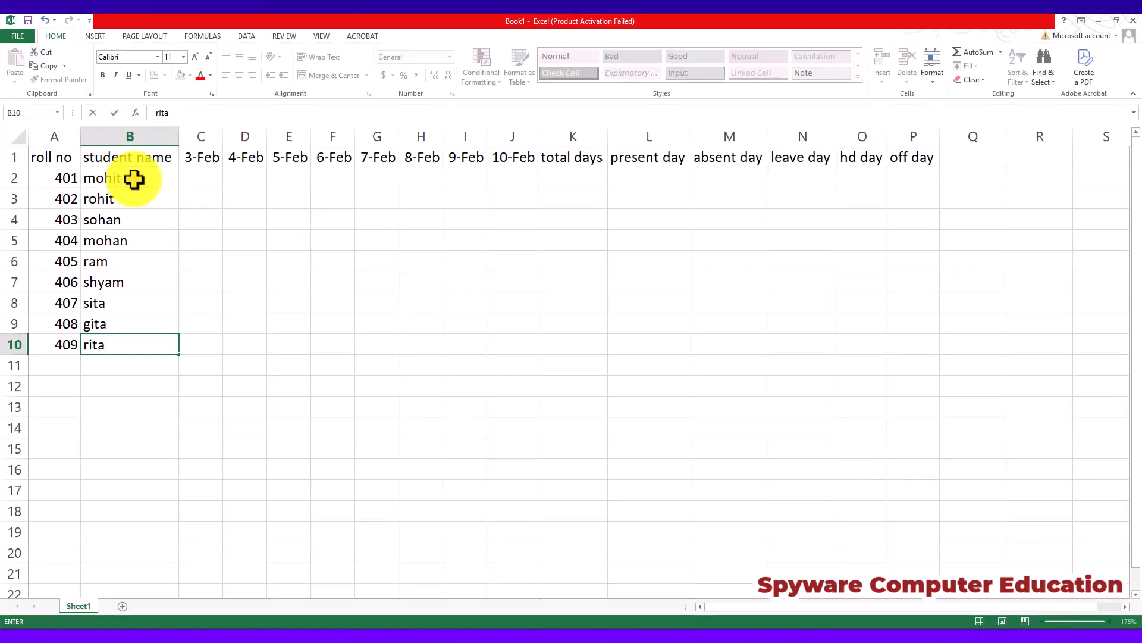
key("Return")
Mark the 3-Feb attendance in C2:C4 as P, A and L.
key("Right")
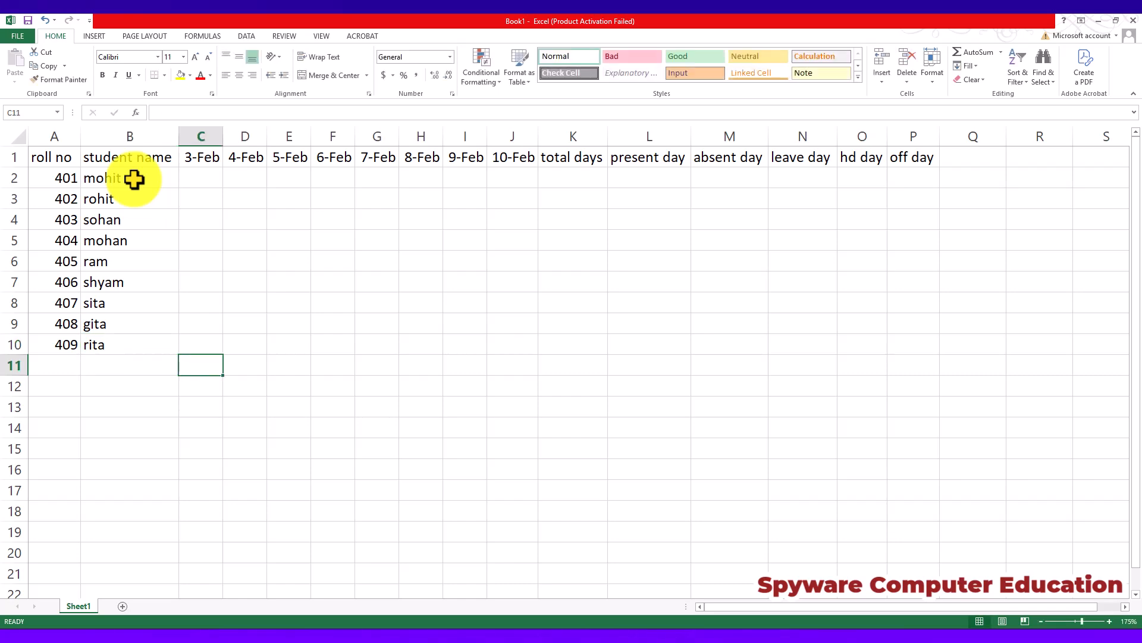
key("Up")
key("Up")
key("Up")
key("Up")
key("Up")
key("Up")
key("Up")
key("Up")
key("Up")
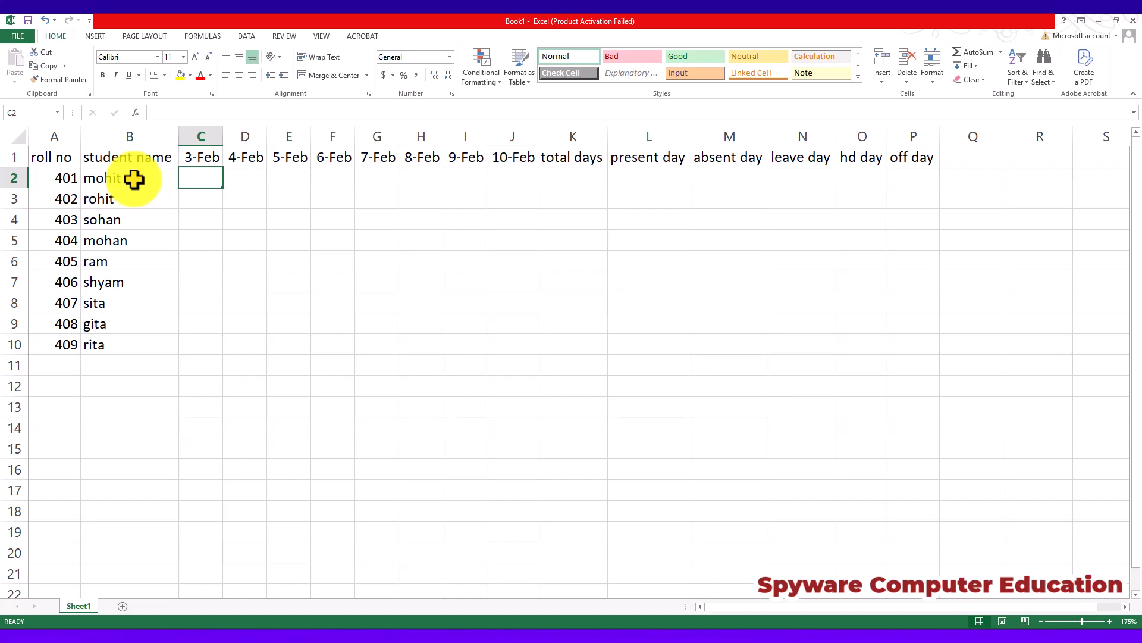
type("P")
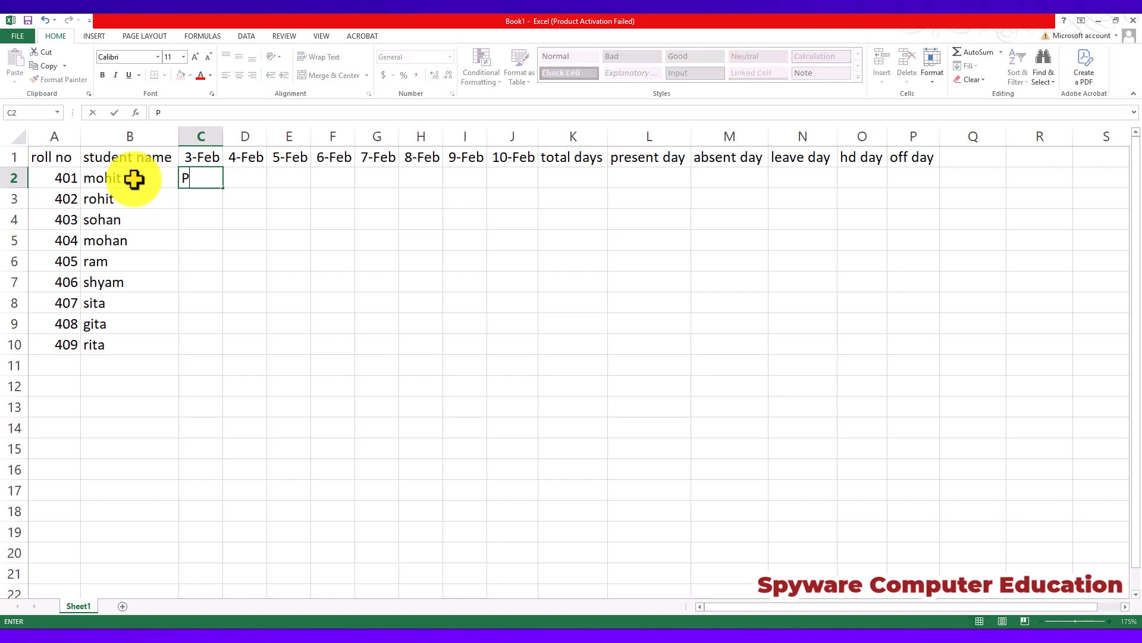
key("Return")
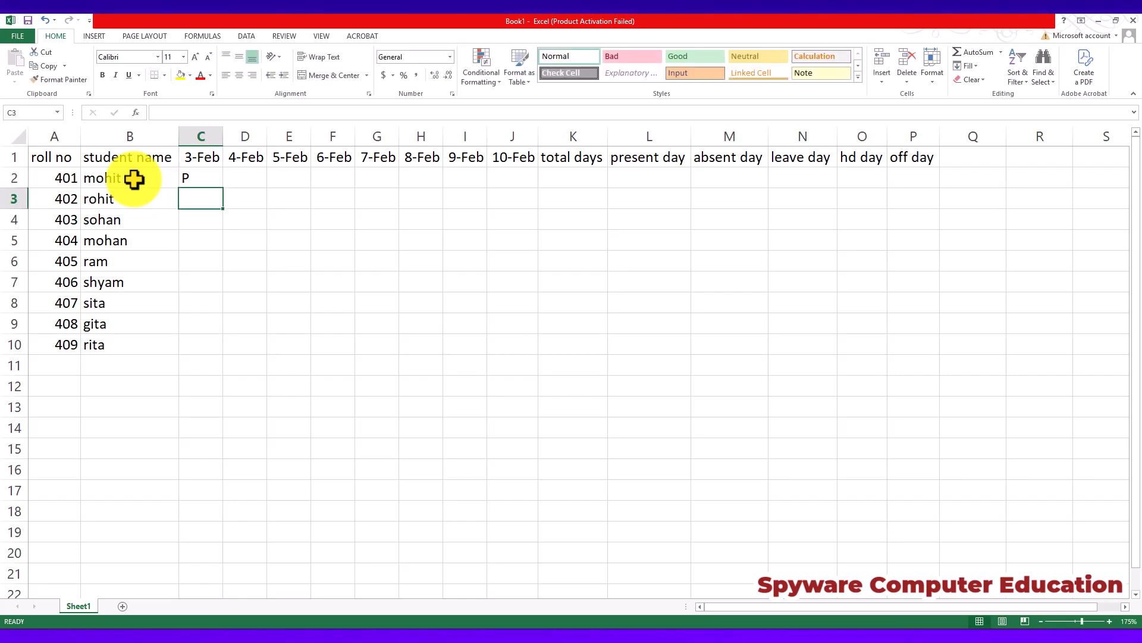
type("A")
key("Return")
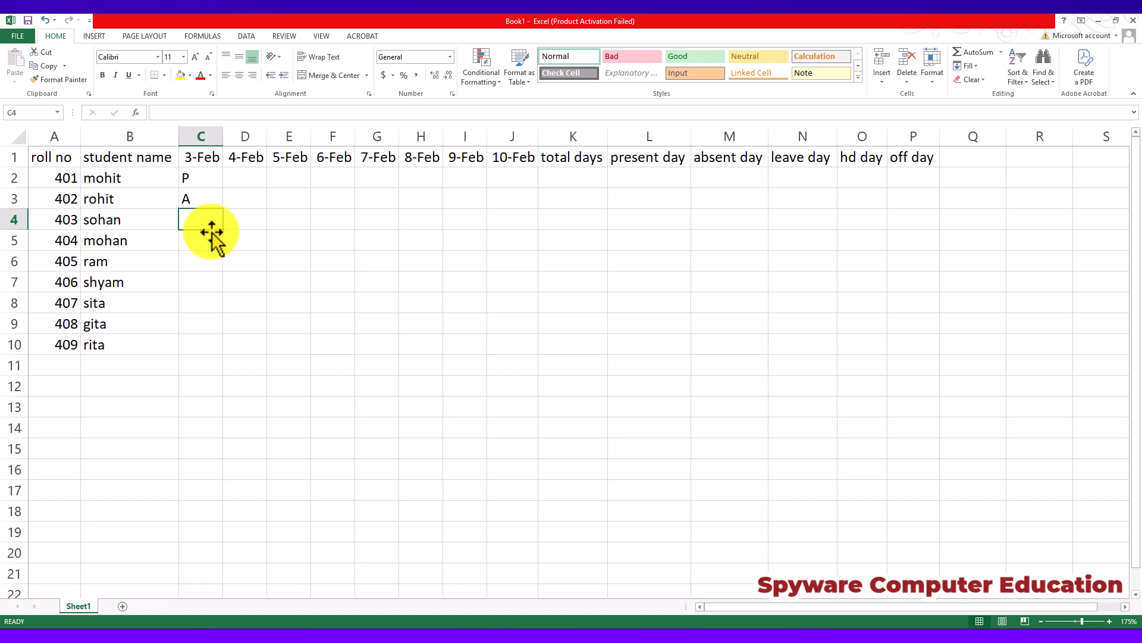
type("L")
key("Return")
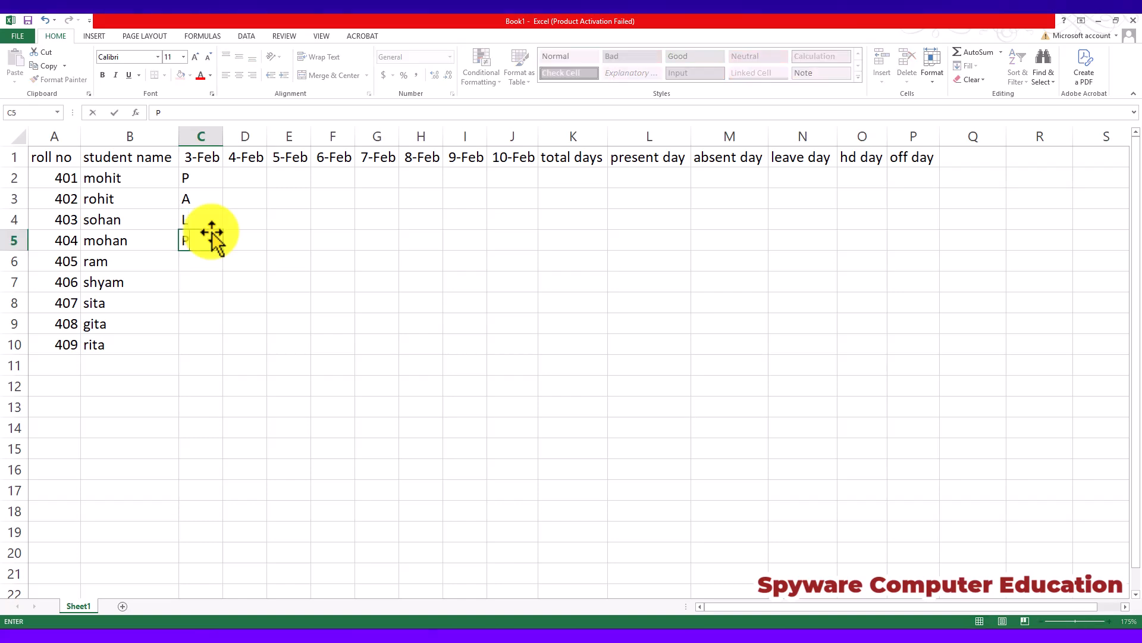
Complete the 3-Feb attendance with P in C5:C9 and L in C10.
type("P")
key("Return")
type("P")
key("Return")
type("P")
key("Return")
type("P")
key("Return")
type("P")
key("Return")
type("L")
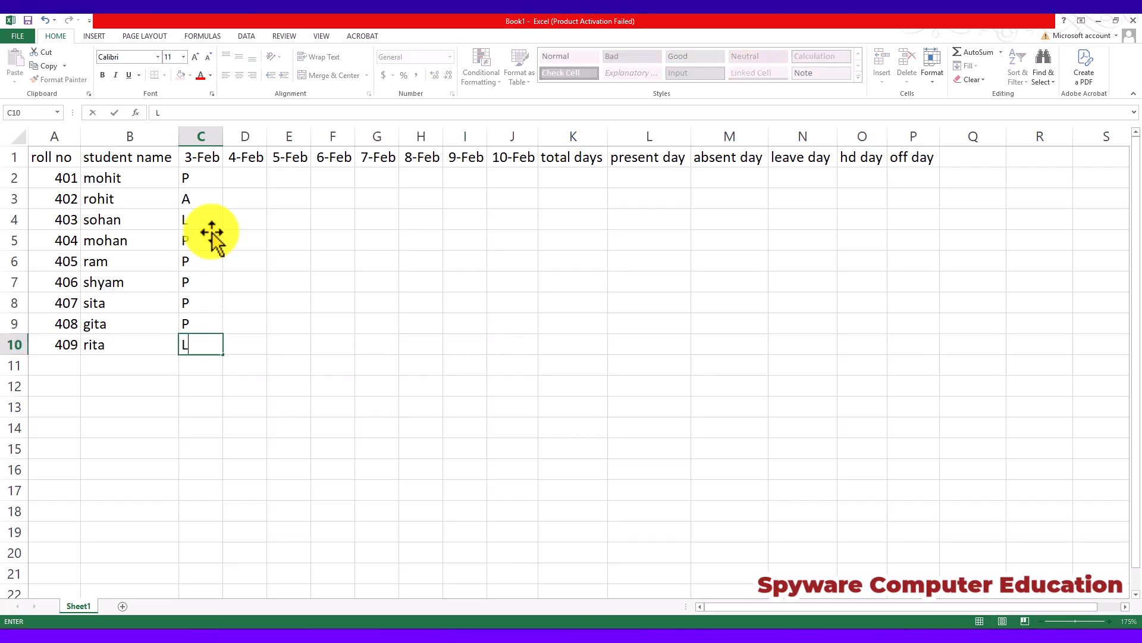
key("Tab")
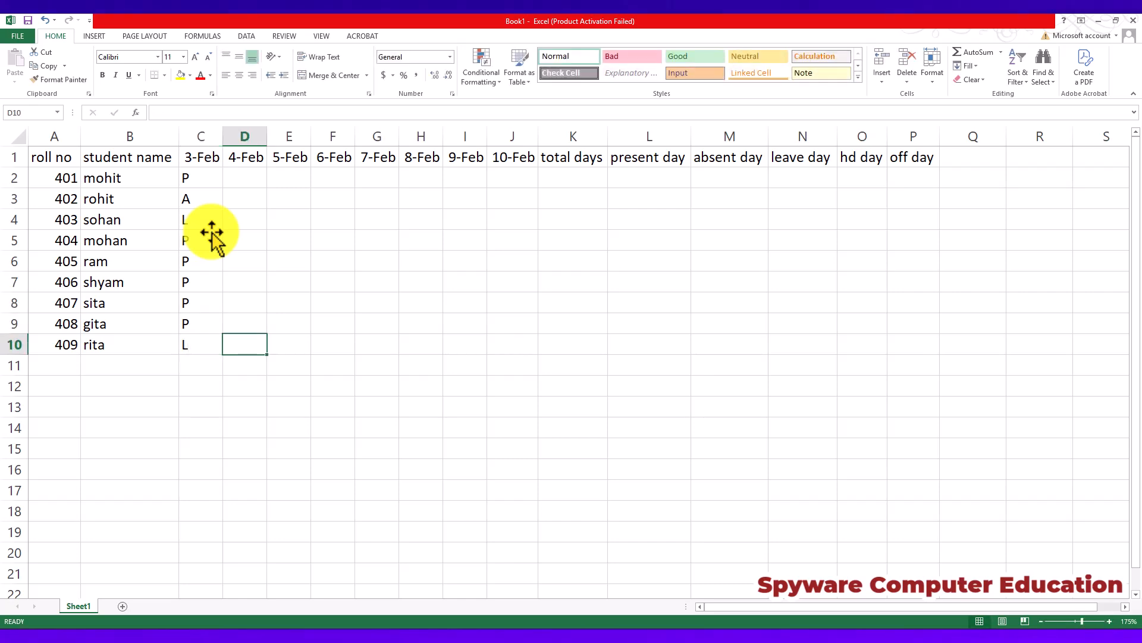
Fill the 4-Feb attendance with P in D2:D7, L in D8, A in D9 and P in D10.
type("P")
key("Up")
type("A")
key("Up")
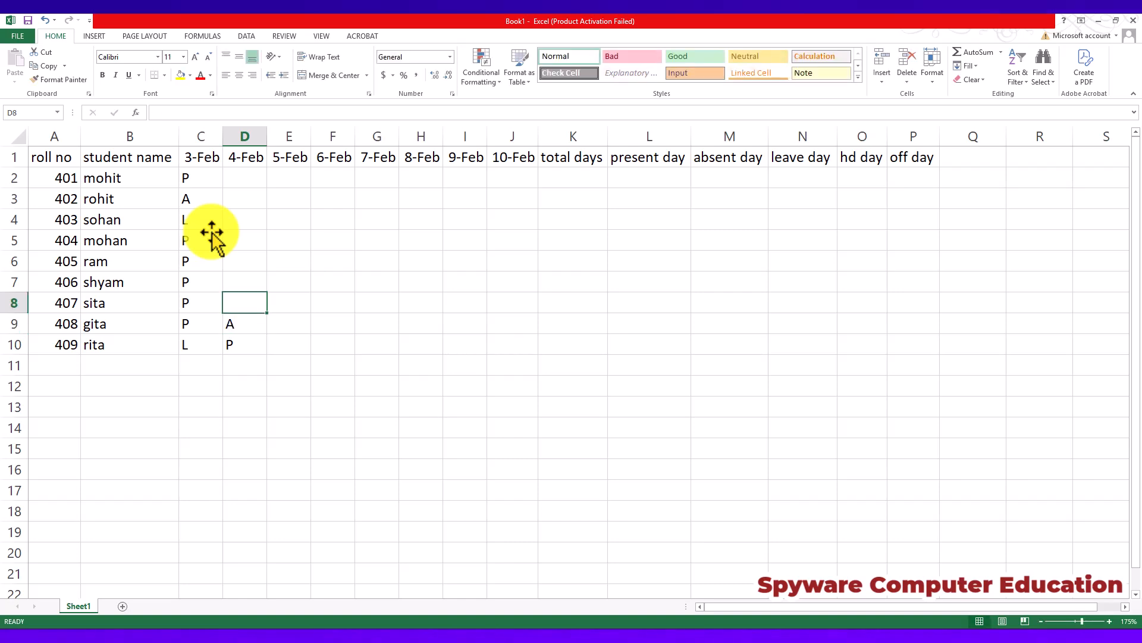
type("L")
key("Up")
key("P")
key("Up")
type("P")
key("Up")
type("P")
key("Up")
type("P")
key("Up")
key("P")
key("Up")
Mark the 5-Feb attendance in E2:E5 as A, P, P and A.
type("P")
key("Tab")
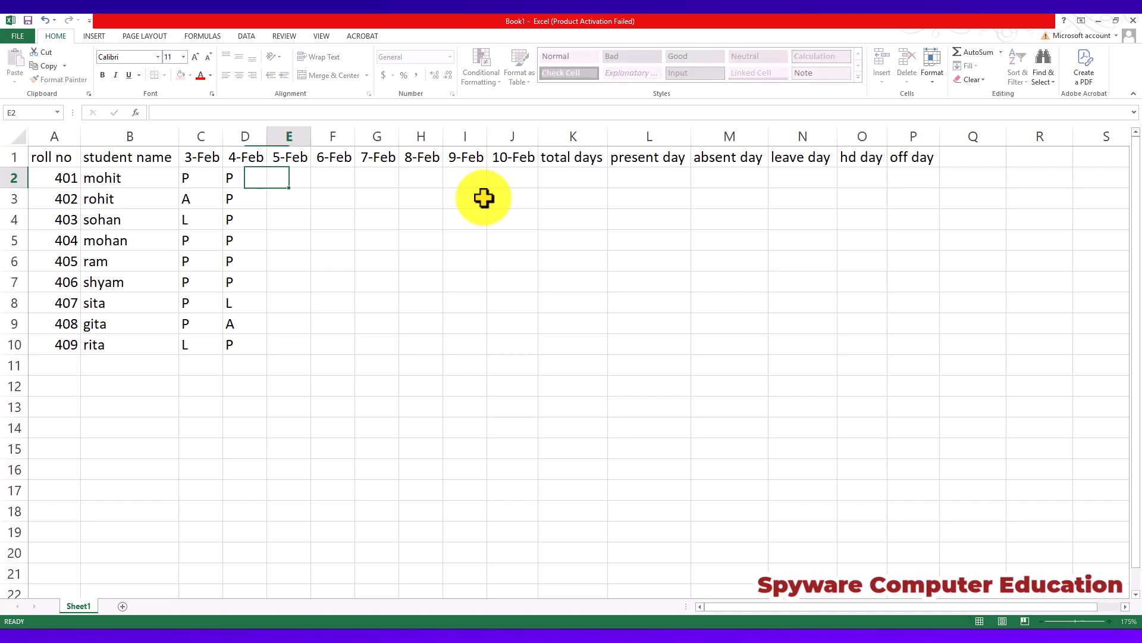
type("A")
key("Return")
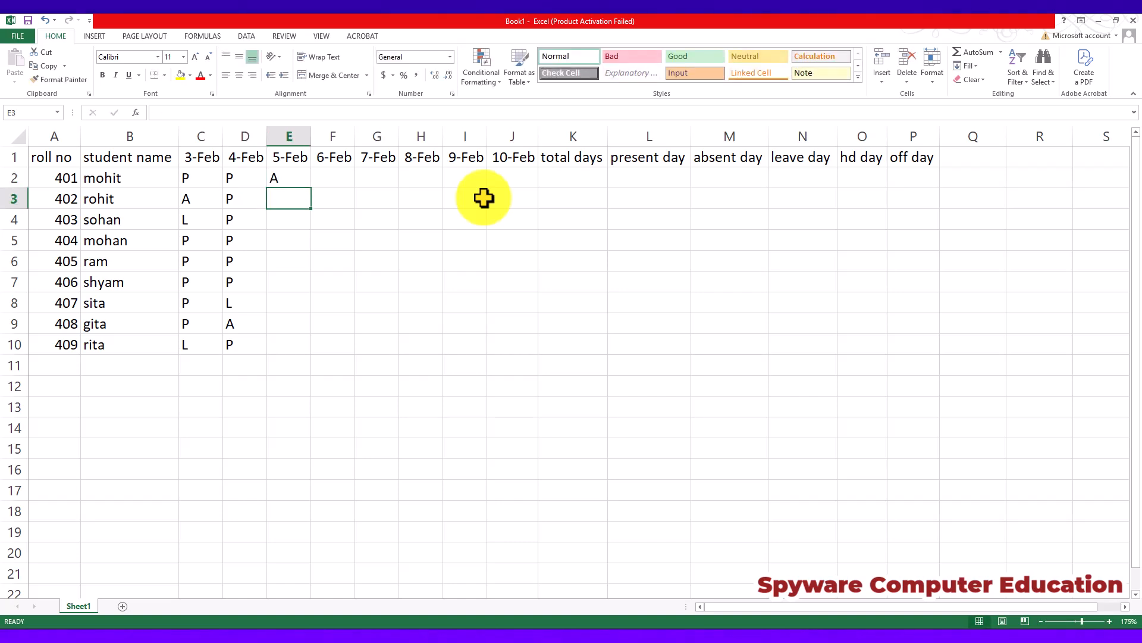
type("P")
key("Return")
Complete the 5-Feb attendance with P in E6:E10, and enter P for 6-Feb in F6.
type("P")
key("Return")
type("A")
key("Tab")
key("Down")
key("Left")
type("P")
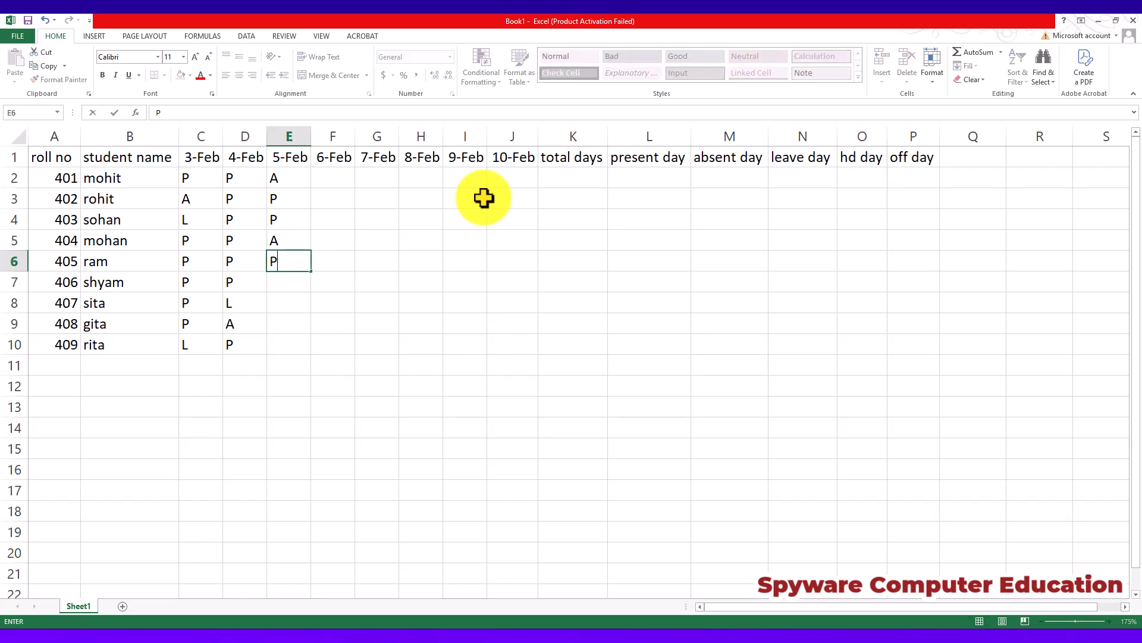
key("Tab")
type("P")
key("Down")
key("Left")
type("P")
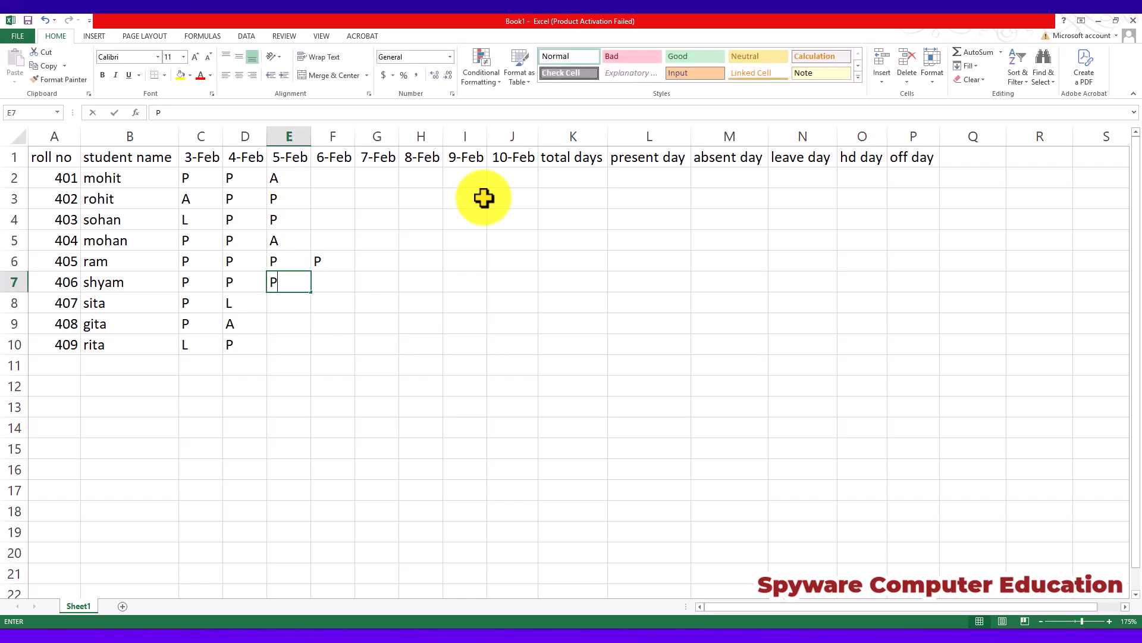
key("Return")
type("P")
key("Return")
type("P")
key("Return")
type("P")
key("Tab")
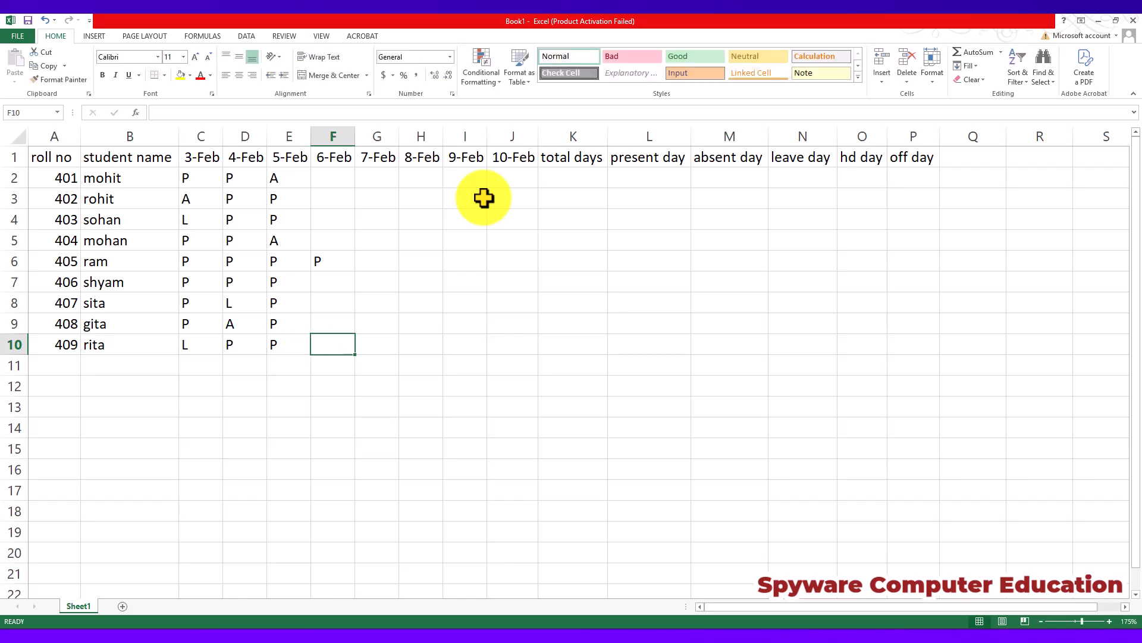
Fill the remaining 6-Feb attendance with A in F10, P in F8:F9, L in F7 and P in F2:F5.
type("A")
key("Up")
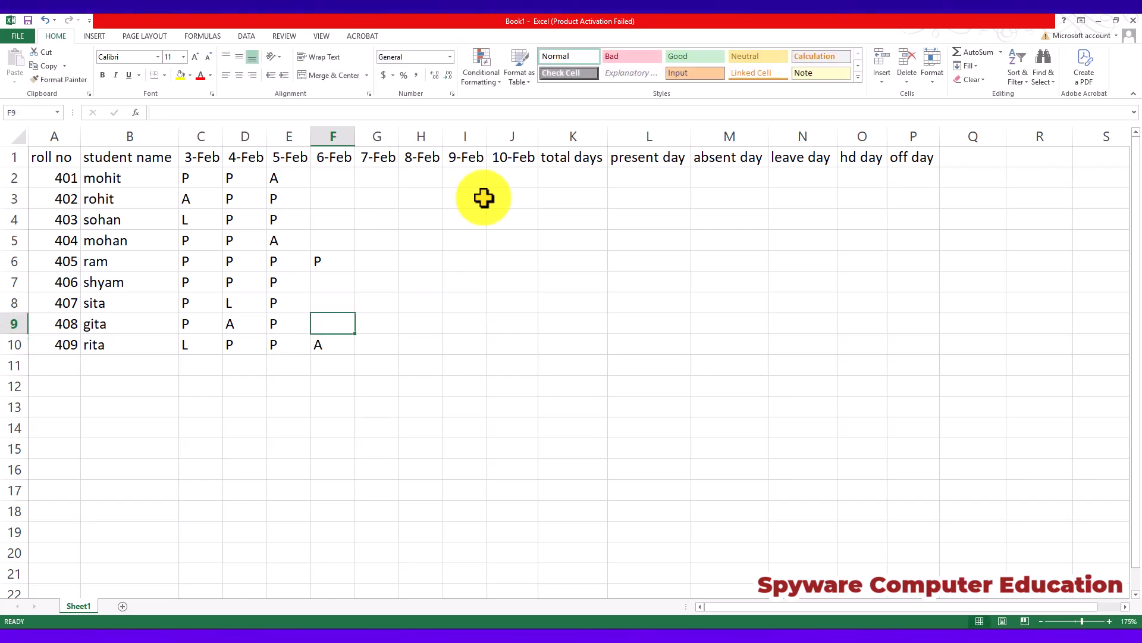
type("P")
key("Up")
type("P")
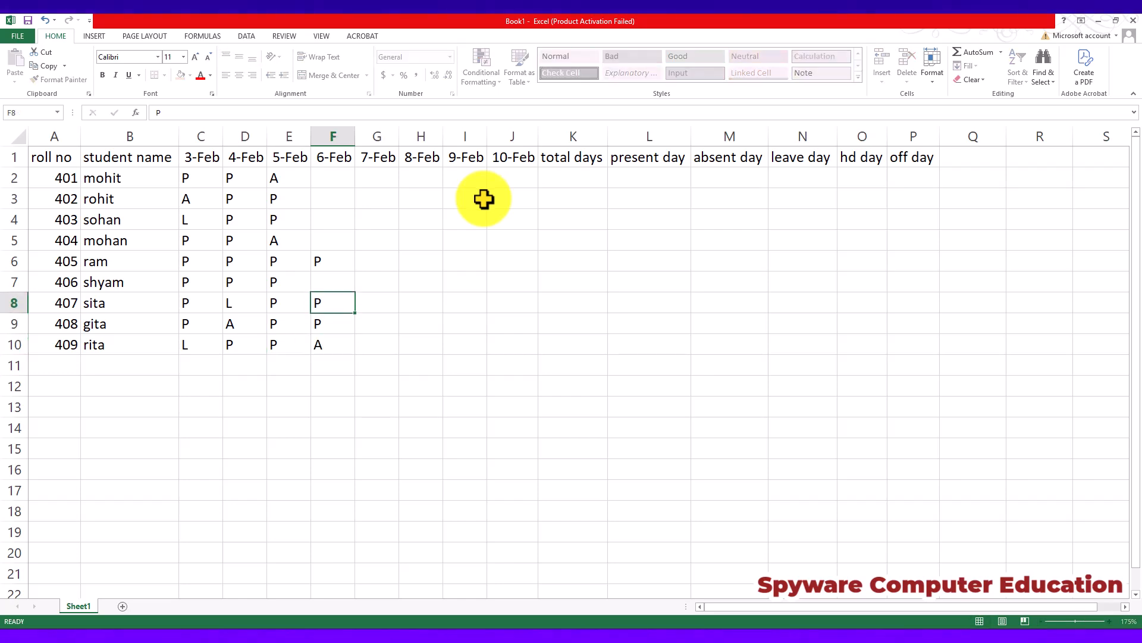
key("Up")
type("L")
key("Up")
key("Up")
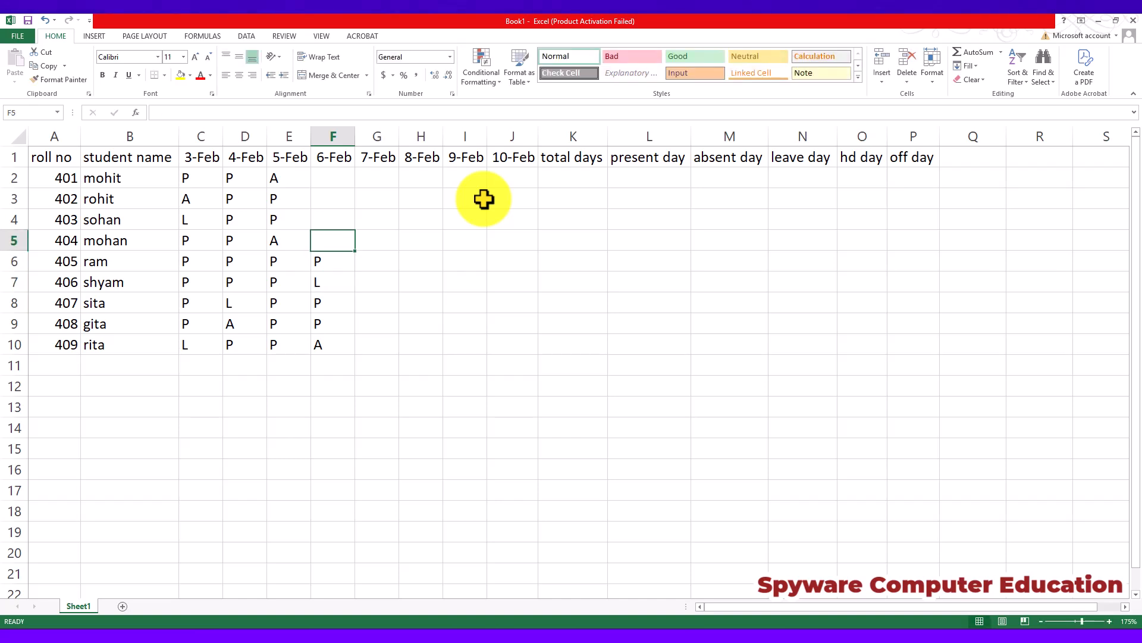
type("P")
key("Up")
type("P")
key("Up")
type("P")
key("Up")
type("P")
key("Right")
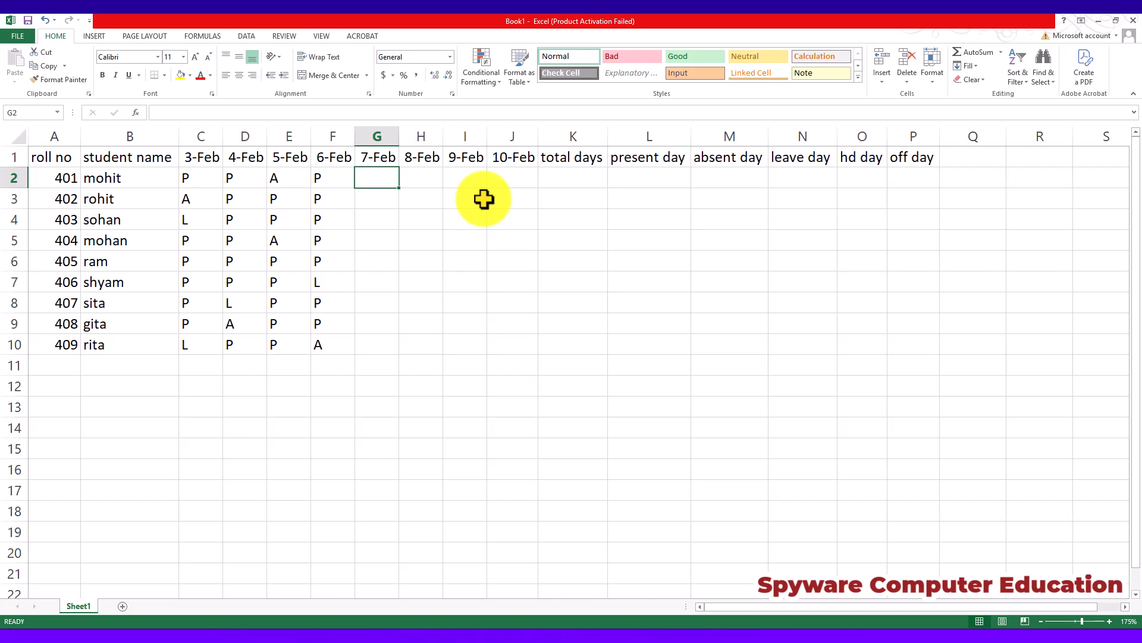
Enter OFF in G2 as the first student's 7-Feb mark.
left_click(380, 201)
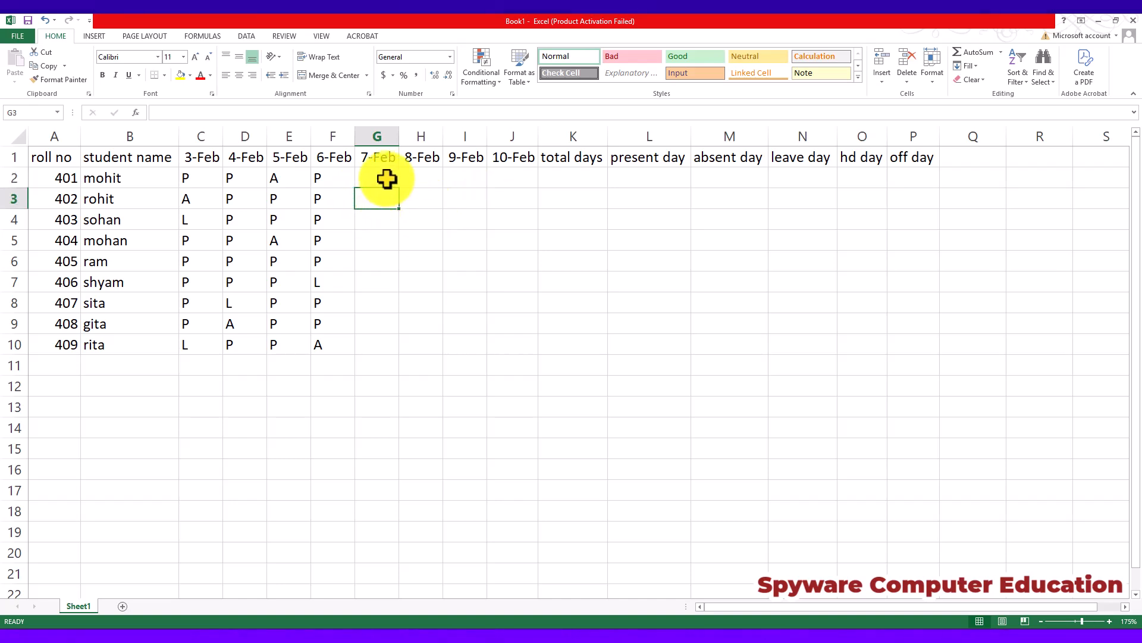
left_click(387, 180)
type("OFF")
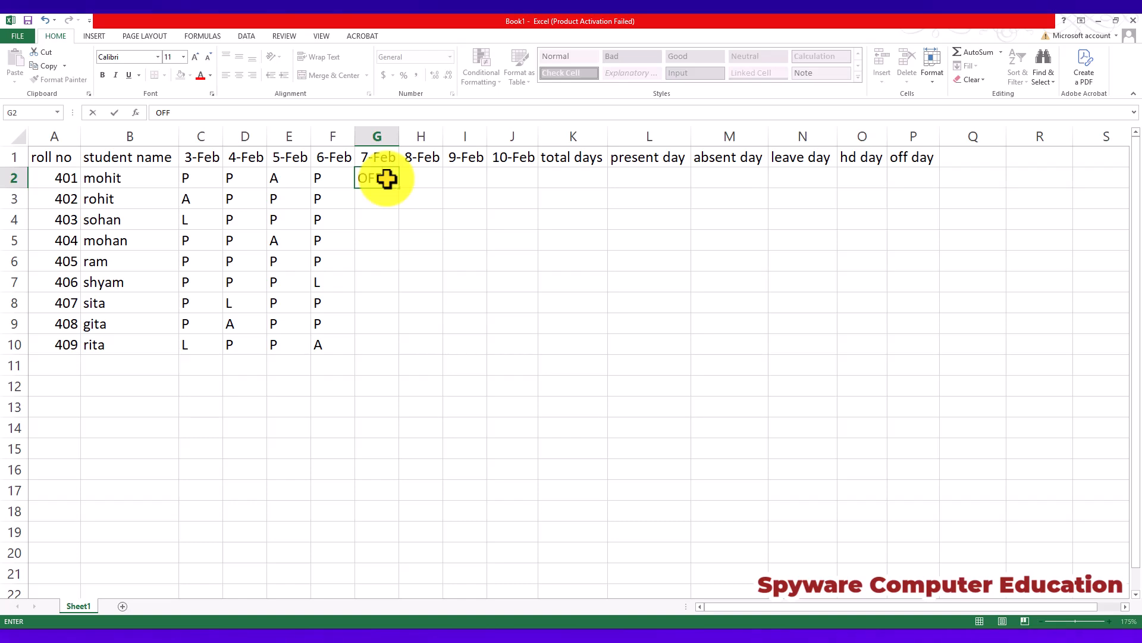
key("Return")
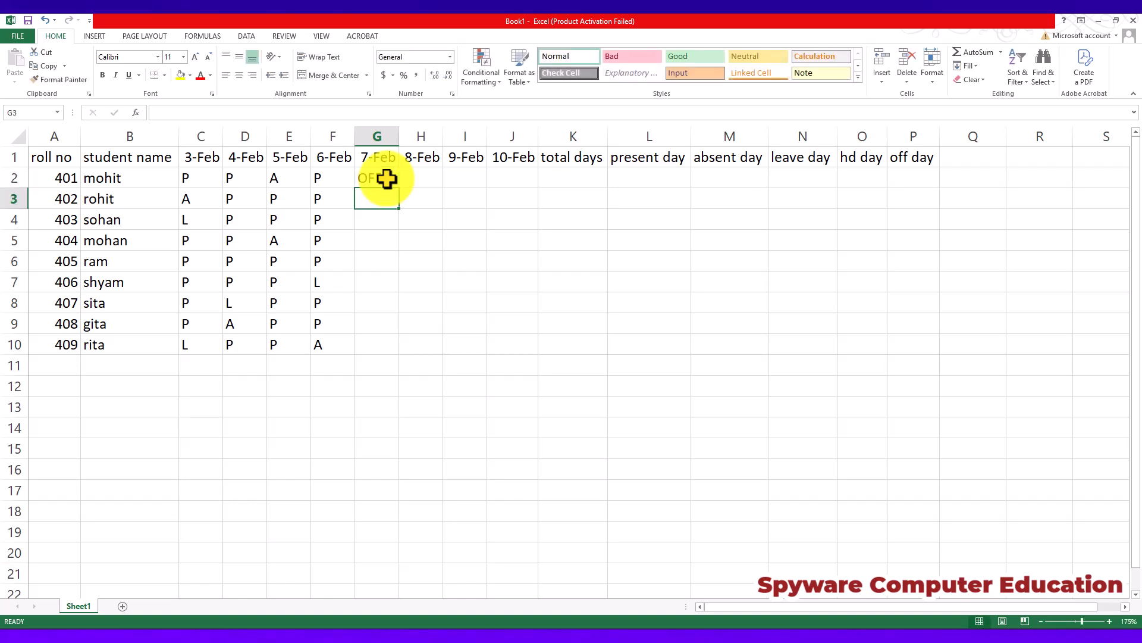
left_click(375, 173)
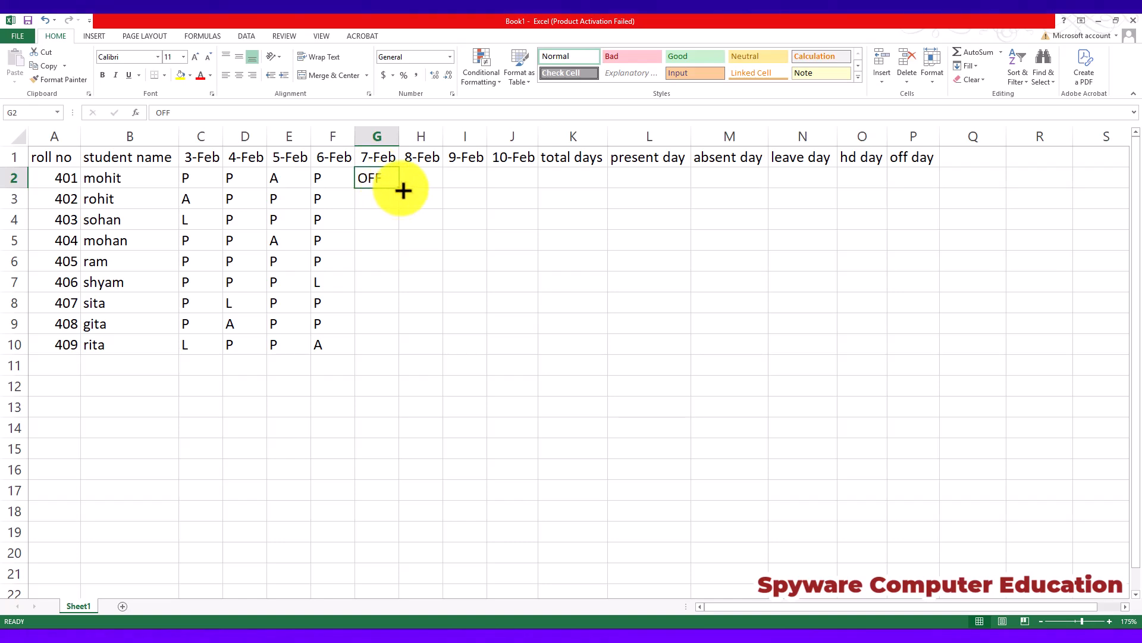
left_click_drag(404, 191, 364, 363)
left_click(426, 175)
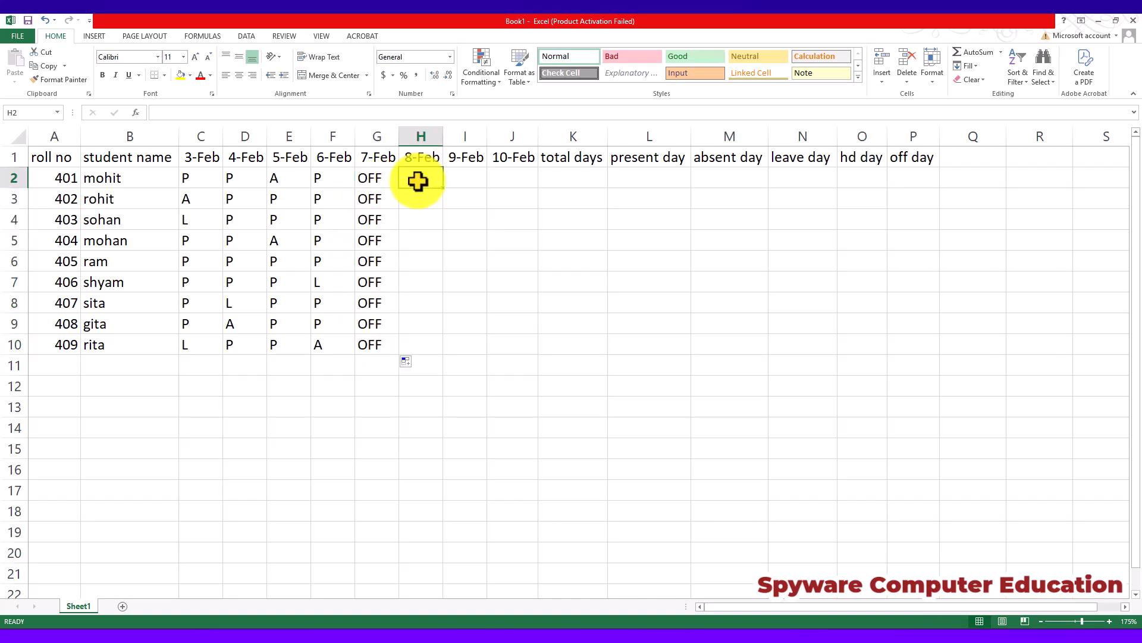
key("ctrl+z")
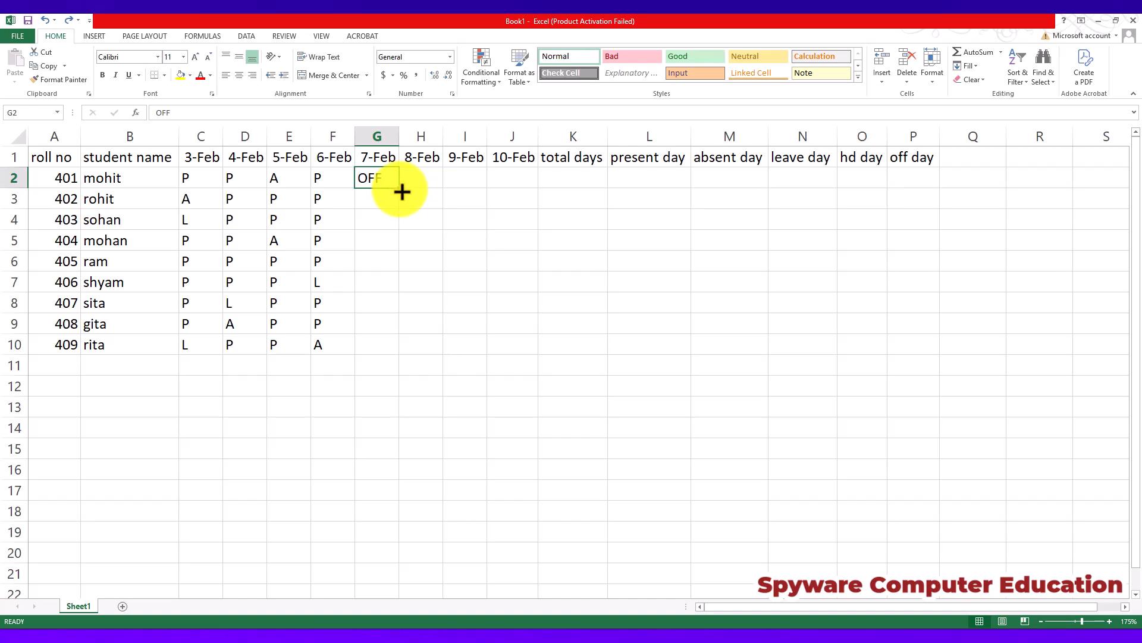
Fill the OFF mark from G2 down through G10 for all students on 7-Feb.
left_click_drag(400, 191, 380, 355)
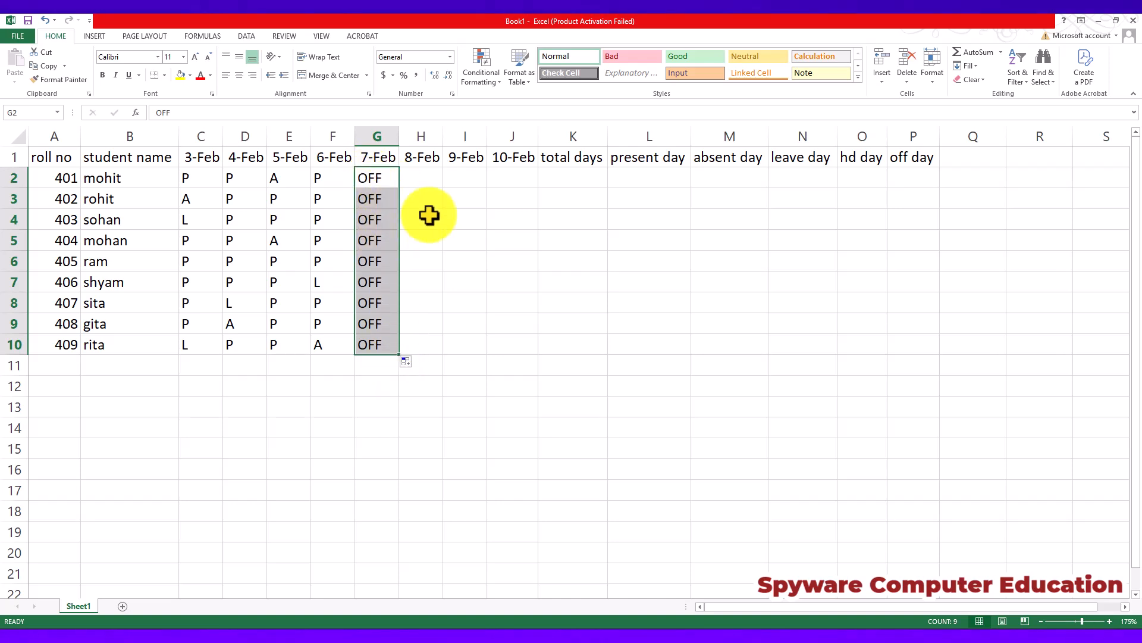
Mark the first student P for 8-Feb, 9-Feb and 10-Feb in H2:J2.
left_click(424, 181)
type("P")
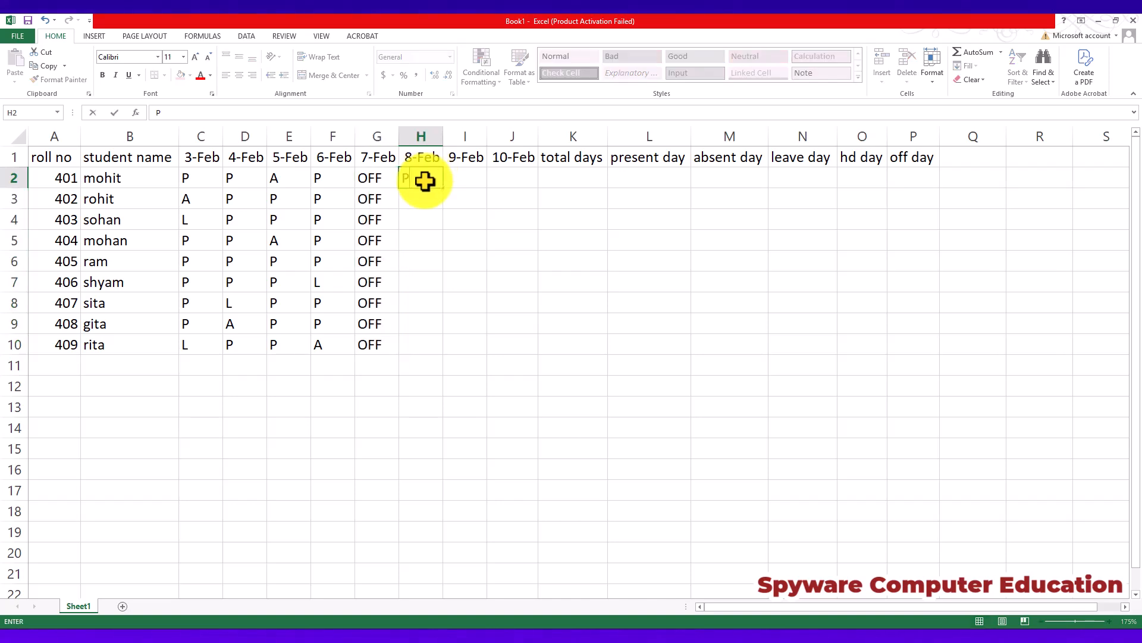
key("Tab")
type("P")
key("Tab")
type("P")
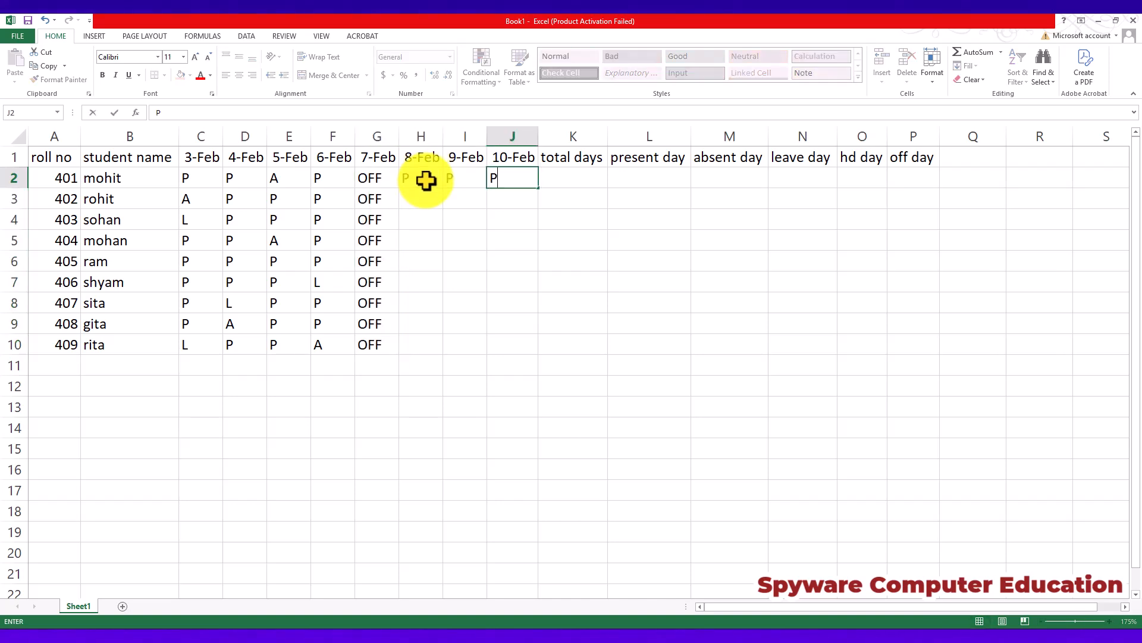
key("Down")
Fill the second student's remaining marks in H3:J3 with A, P and P.
type("P")
key("Left")
type("P")
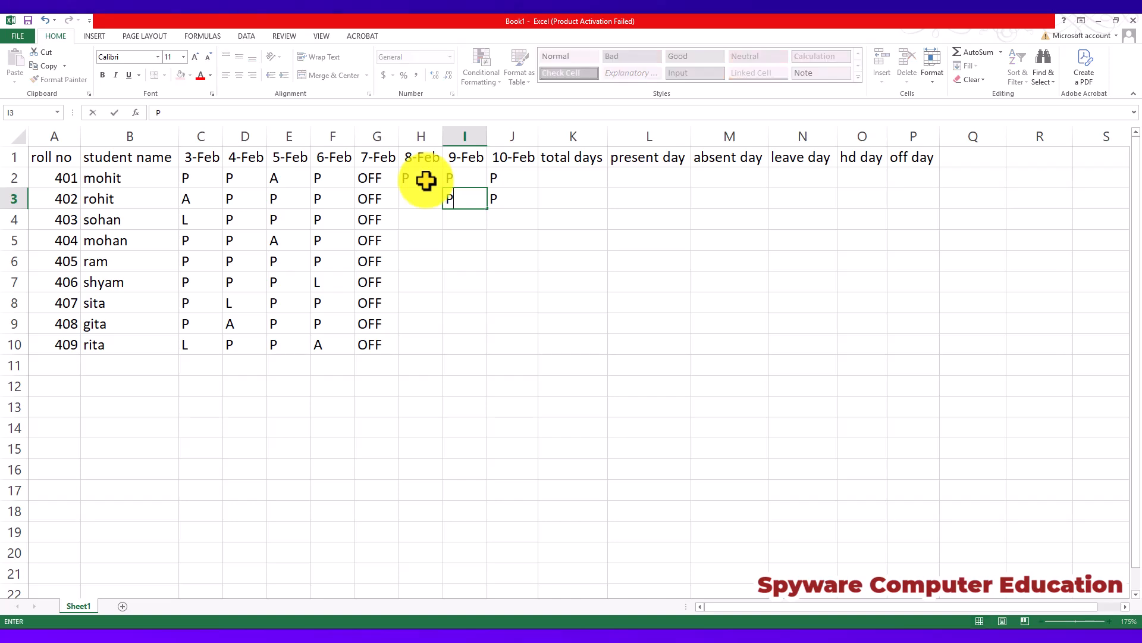
key("Left")
type("A")
key("Tab")
Fill the third student's marks in H4:J4 with L, P and P.
key("Down")
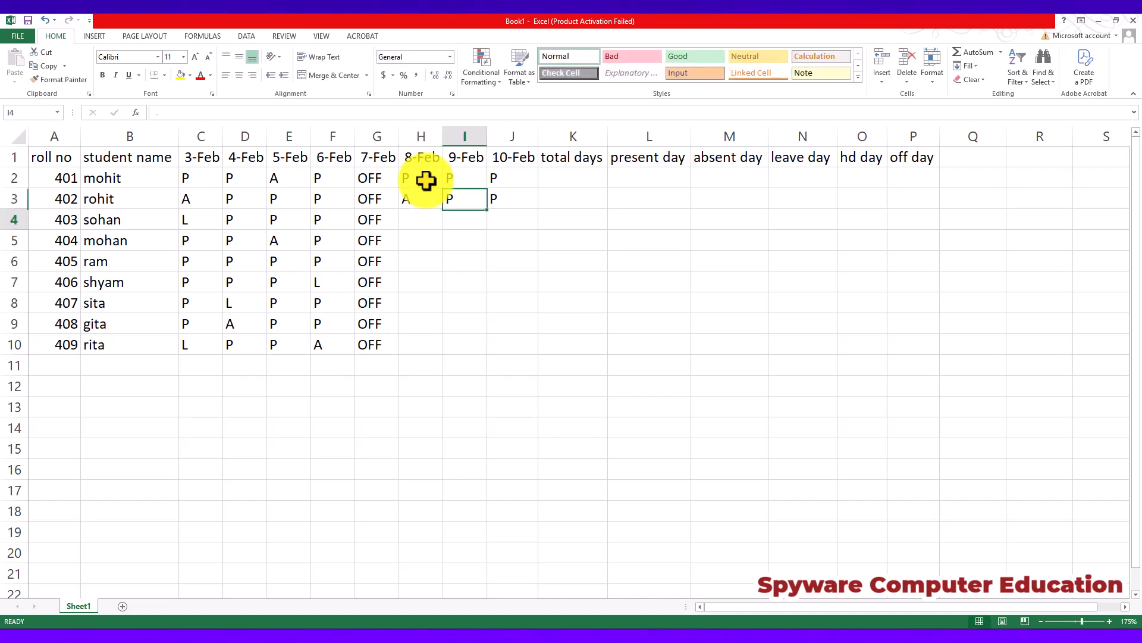
key("Left")
type("L")
key("Tab")
type("P")
key("Tab")
type("P")
key("Down")
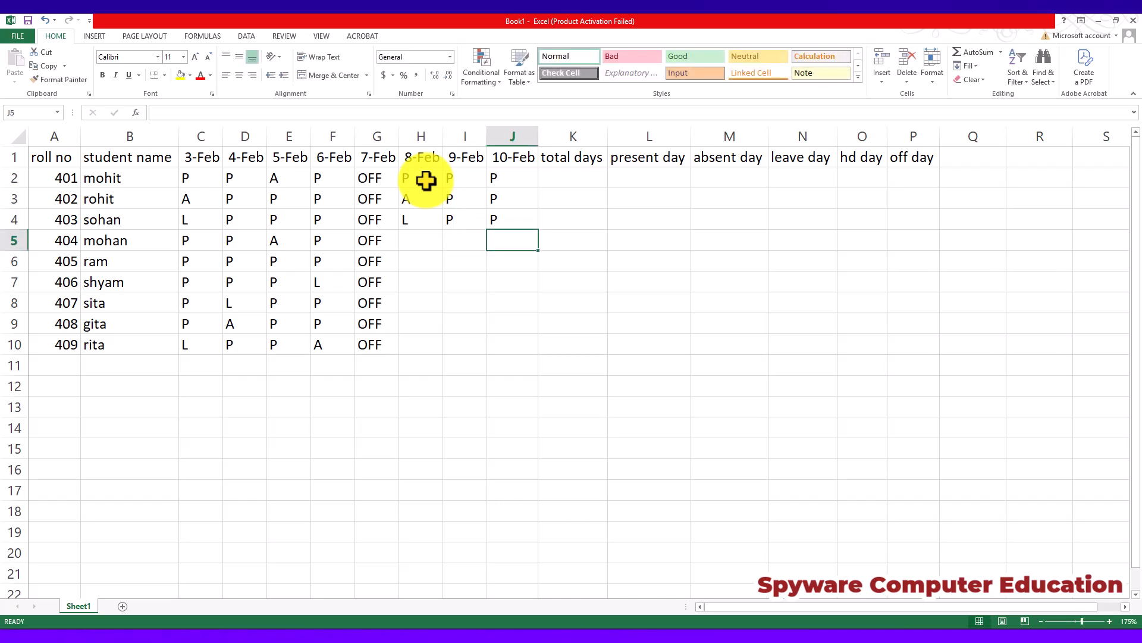
Enter A in J5 and P in H5:I5 for roll number 404.
type("A")
key("Left")
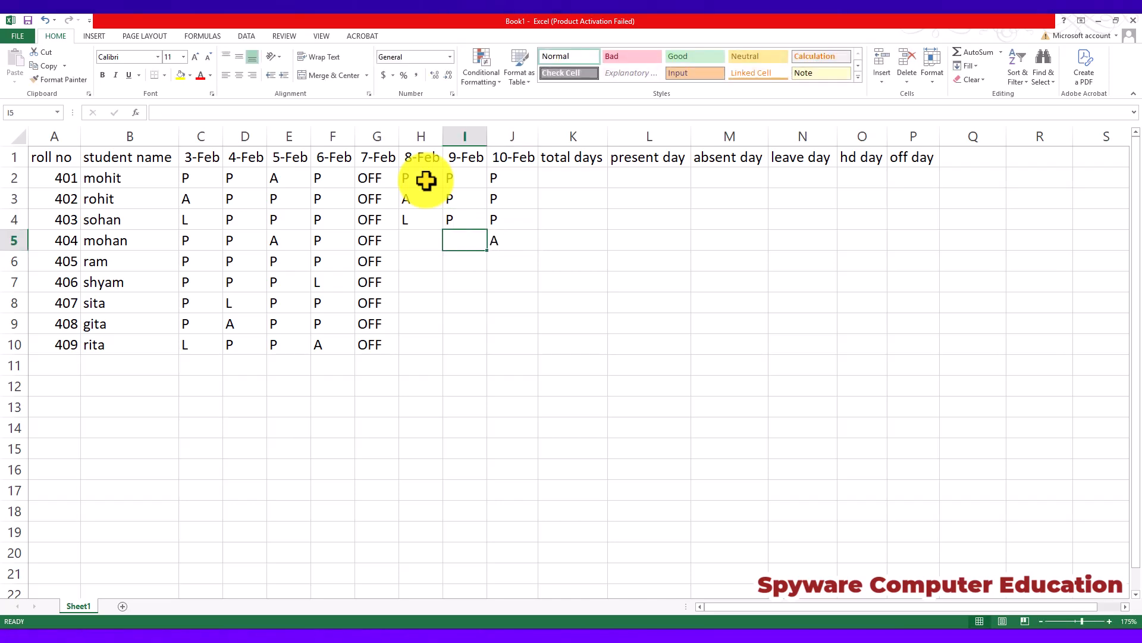
type("P")
key("Left")
type("P")
key("Down")
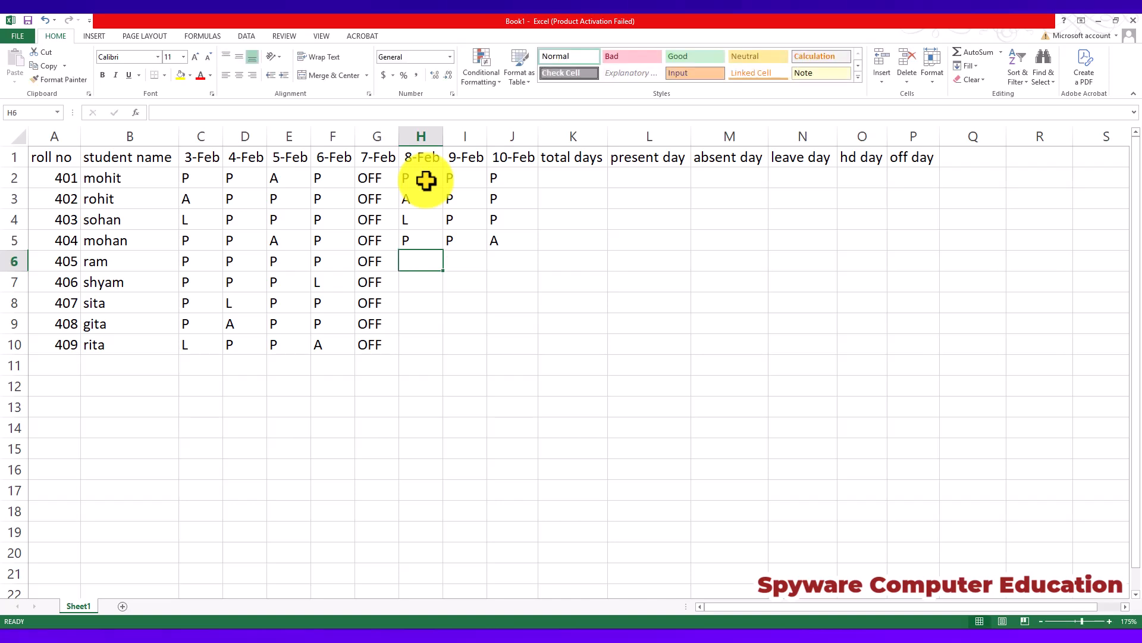
Mark roll number 405 as P for 8-Feb to 10-Feb in H6:J6.
type("P")
key("Tab")
type("P")
key("Tab")
type("P")
key("Down")
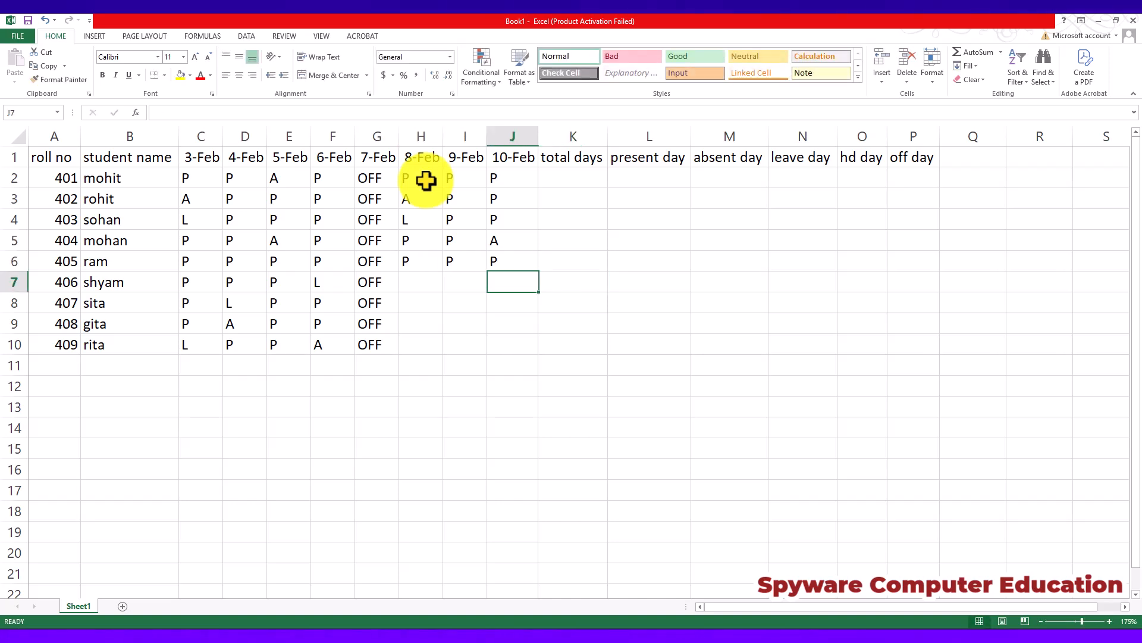
Enter P in H7:J7 for roll number 406.
key("Left")
key("Left")
type("P")
key("Tab")
type("P")
key("Tab")
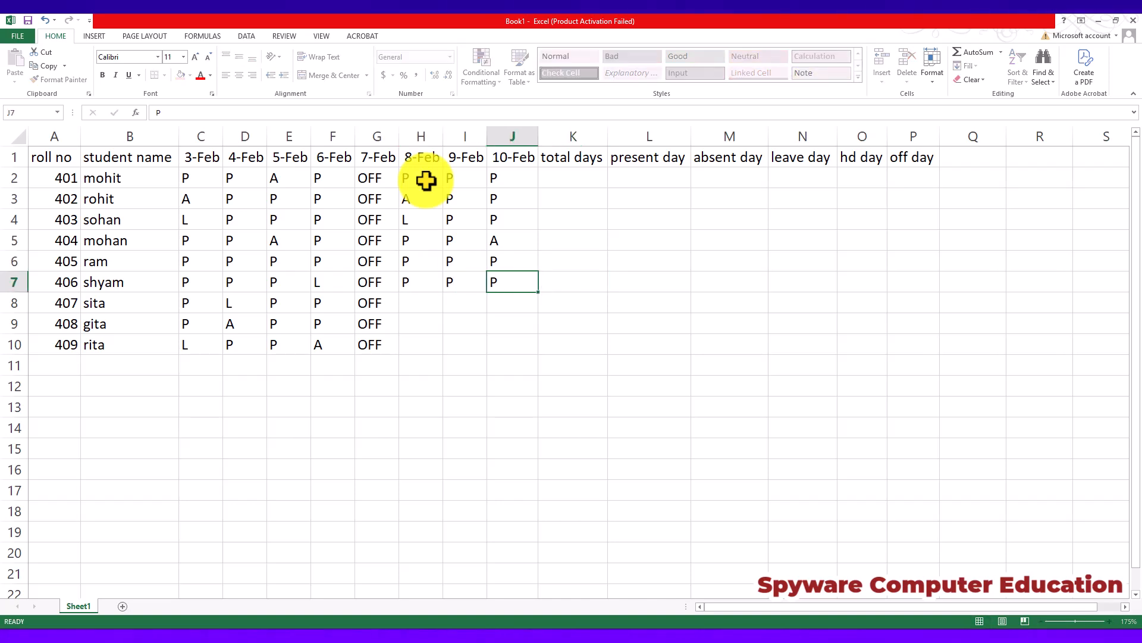
key("Down")
Fill H8:J8 for roll number 407 with HD, P and P.
key("Left")
type("P")
key("Left")
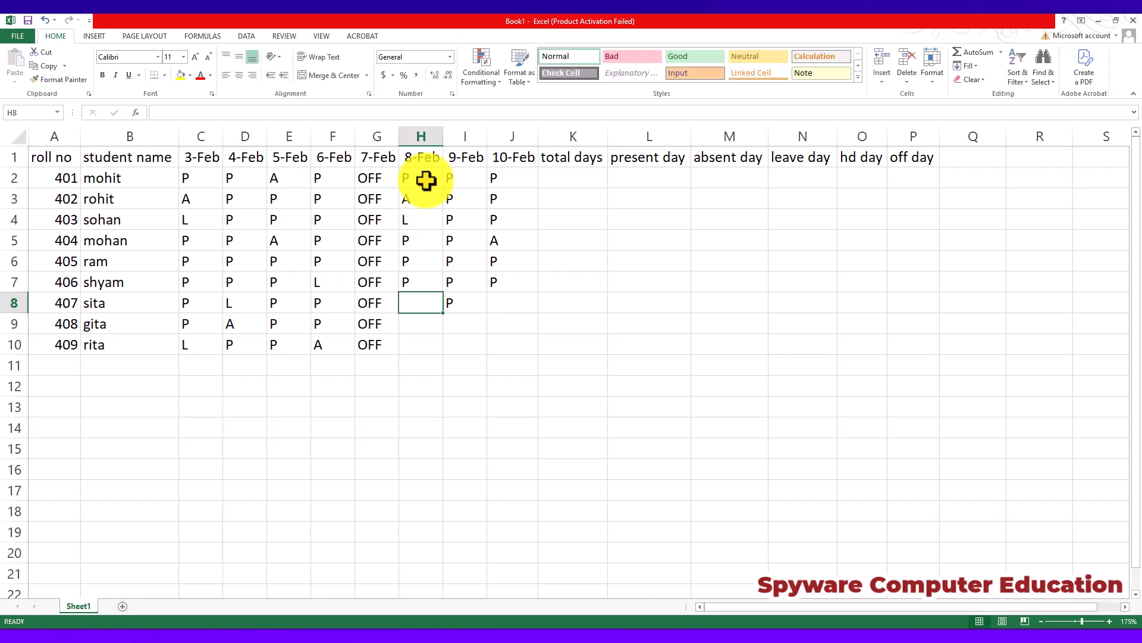
type("HD")
key("Tab")
key("Tab")
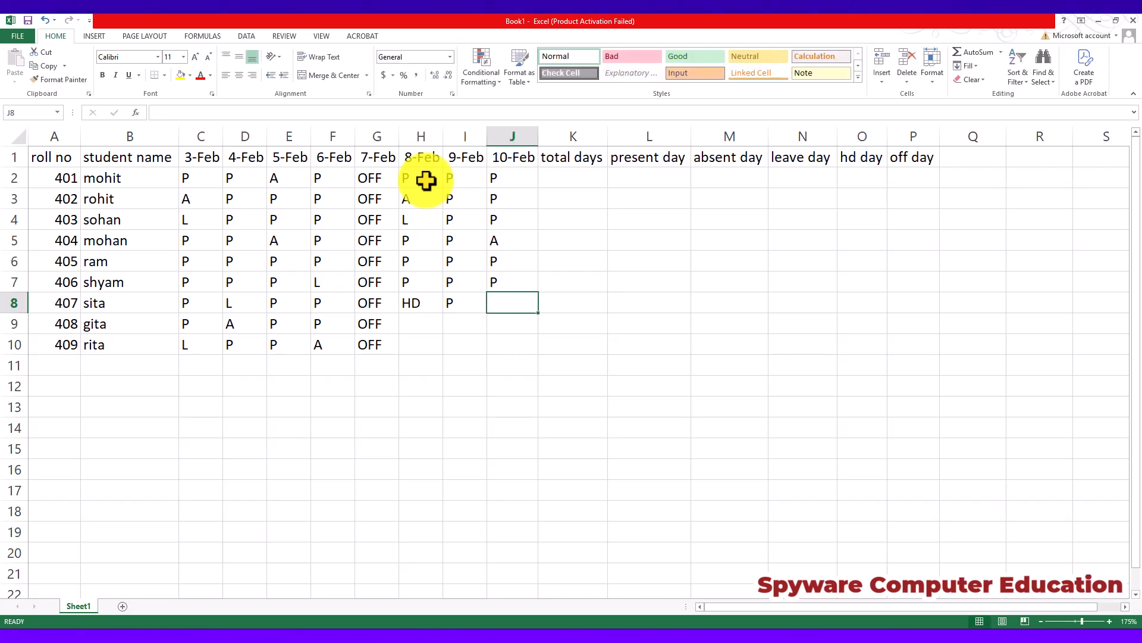
type("P")
key("Down")
Fill H9:J9 for roll number 408 with HD, P and P.
key("Left")
key("Left")
type("HD")
key("Tab")
type("P")
key("Tab")
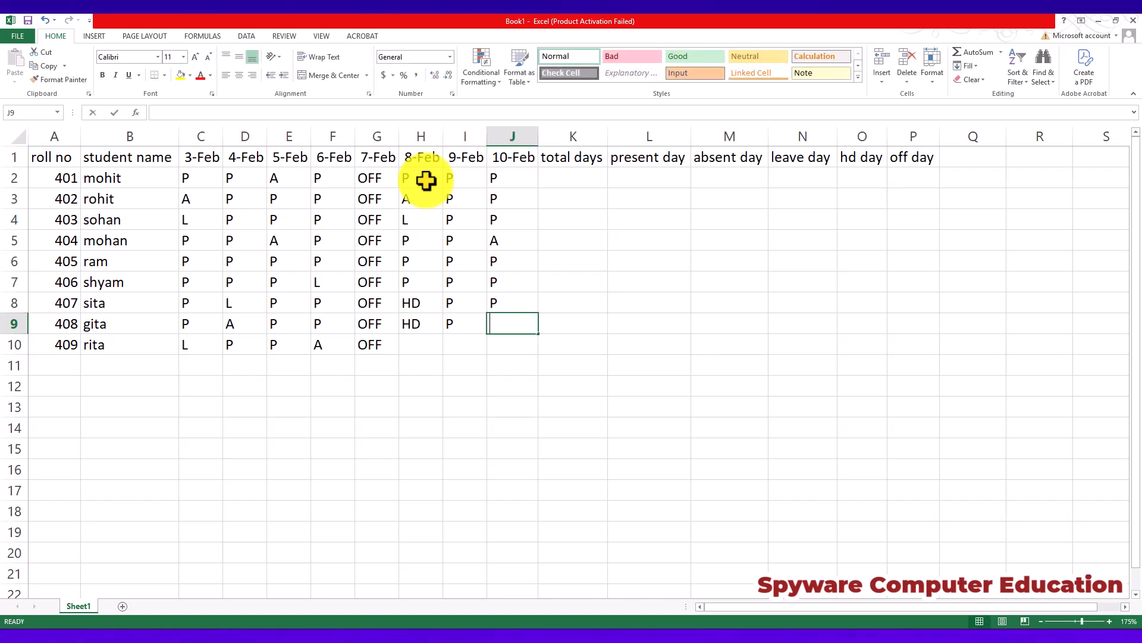
type("P")
key("Down")
Complete the last student's attendance with P in H10:J10.
key("Left")
key("Left")
type("P")
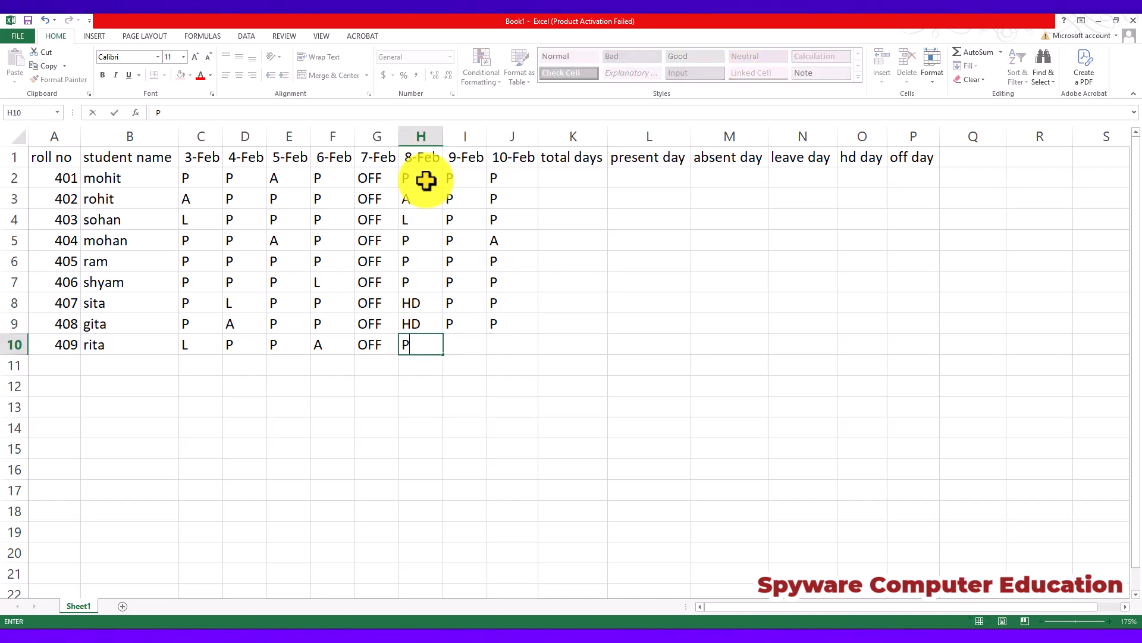
key("Tab")
type("P")
key("Tab")
type("P")
key("Tab")
Review the completed attendance marks and the empty total days column.
key("Up")
key("Up")
key("Up")
key("Up")
key("Up")
key("Up")
key("Up")
key("Up")
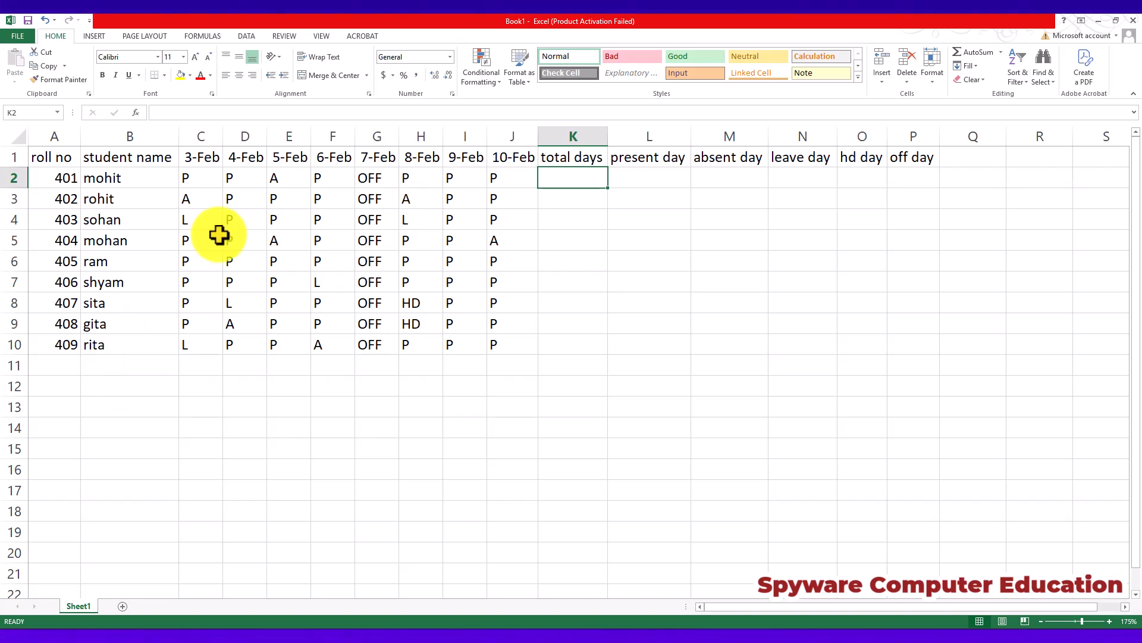
scroll(4, 190, "up", 1)
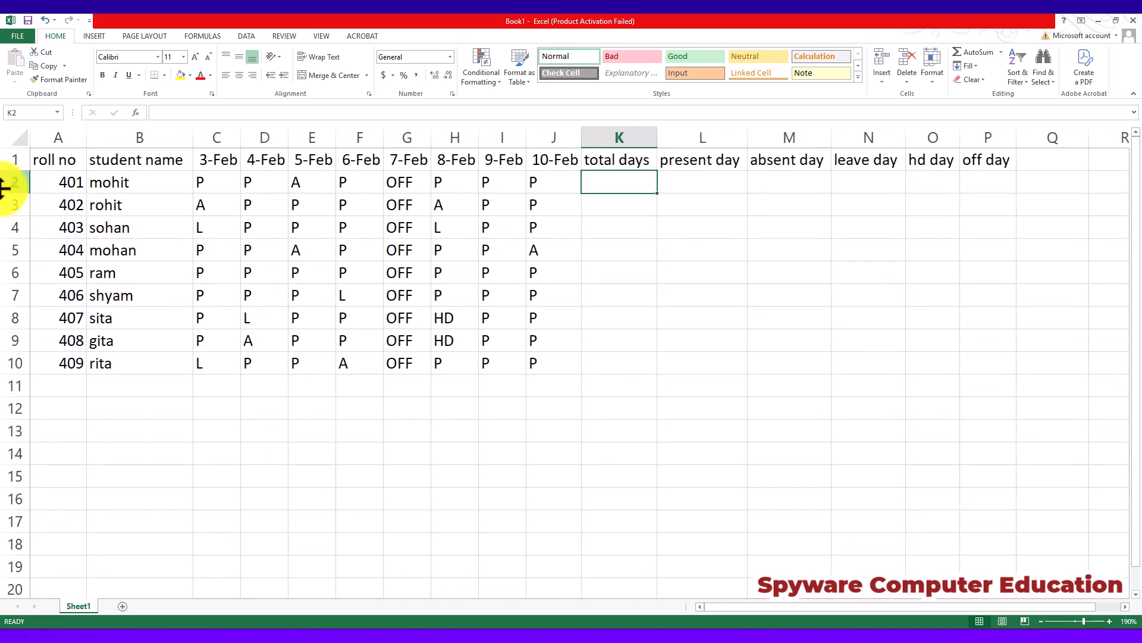
scroll(4, 189, "up", 3)
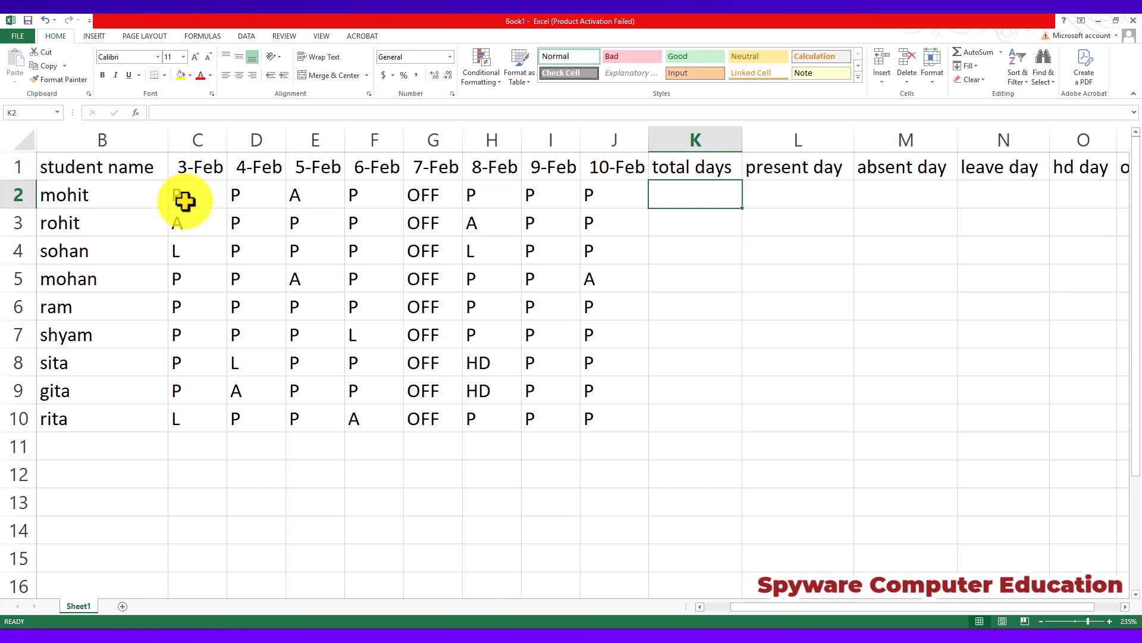
left_click(615, 184)
left_click(682, 189)
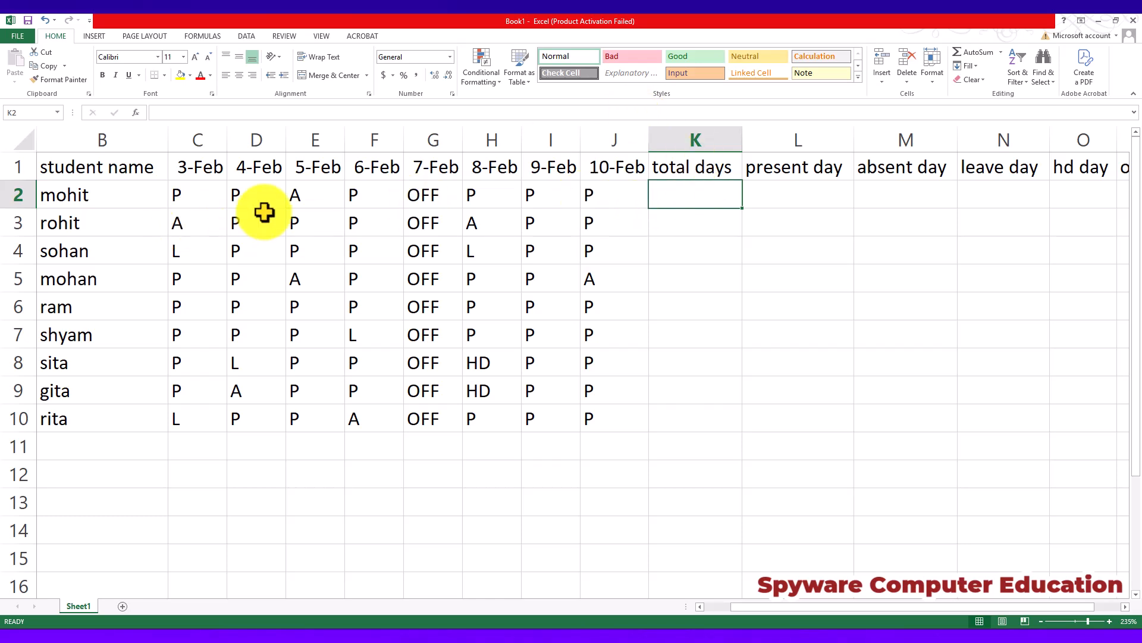
left_click(296, 326)
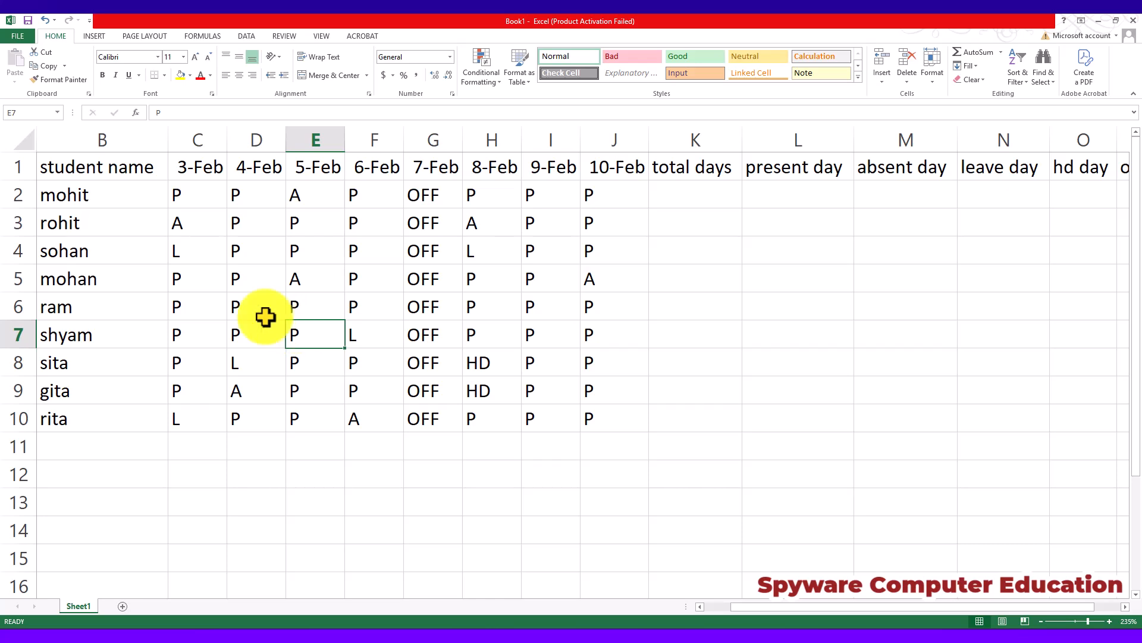
left_click(693, 194)
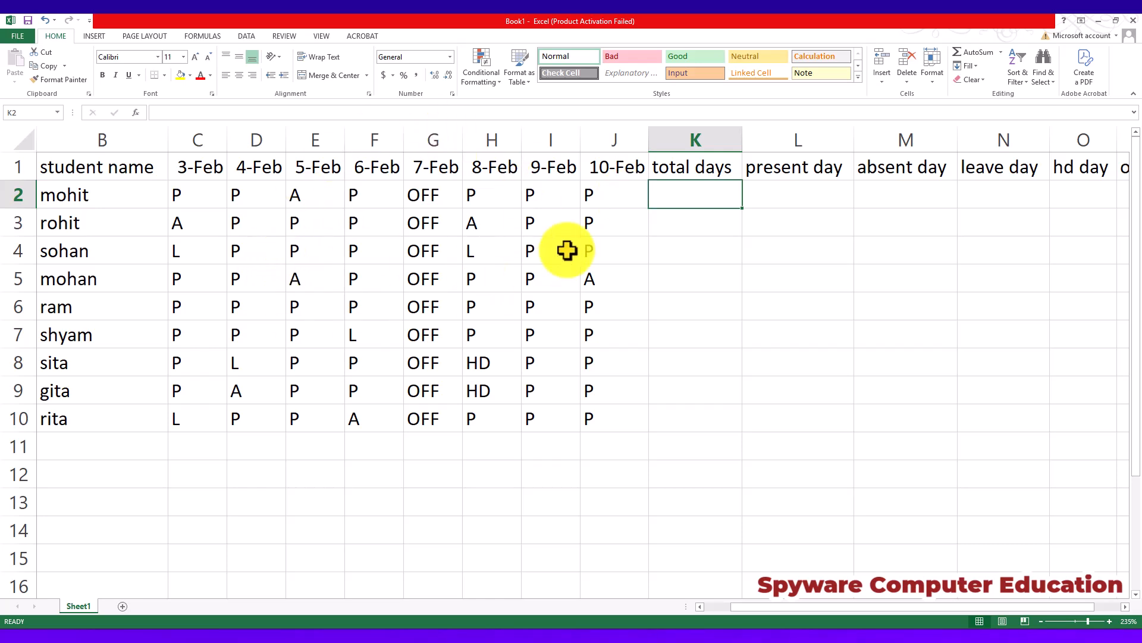
left_click(673, 230)
Enter the formula =COUNTA(C2:J10) in K2 under total days.
left_click(682, 197)
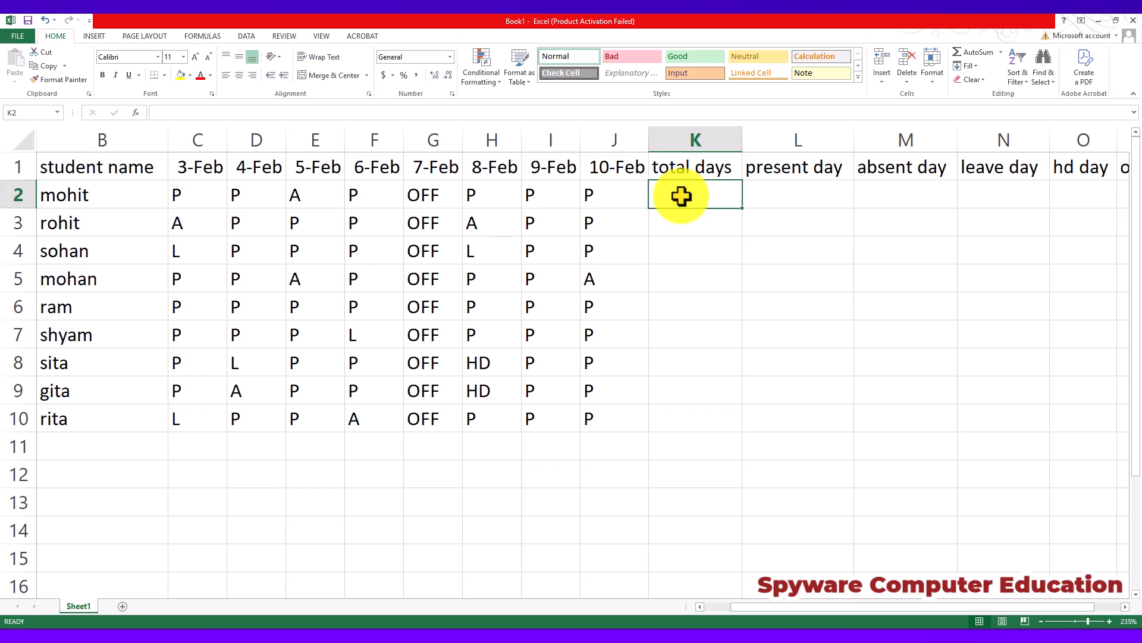
type("=COUNT")
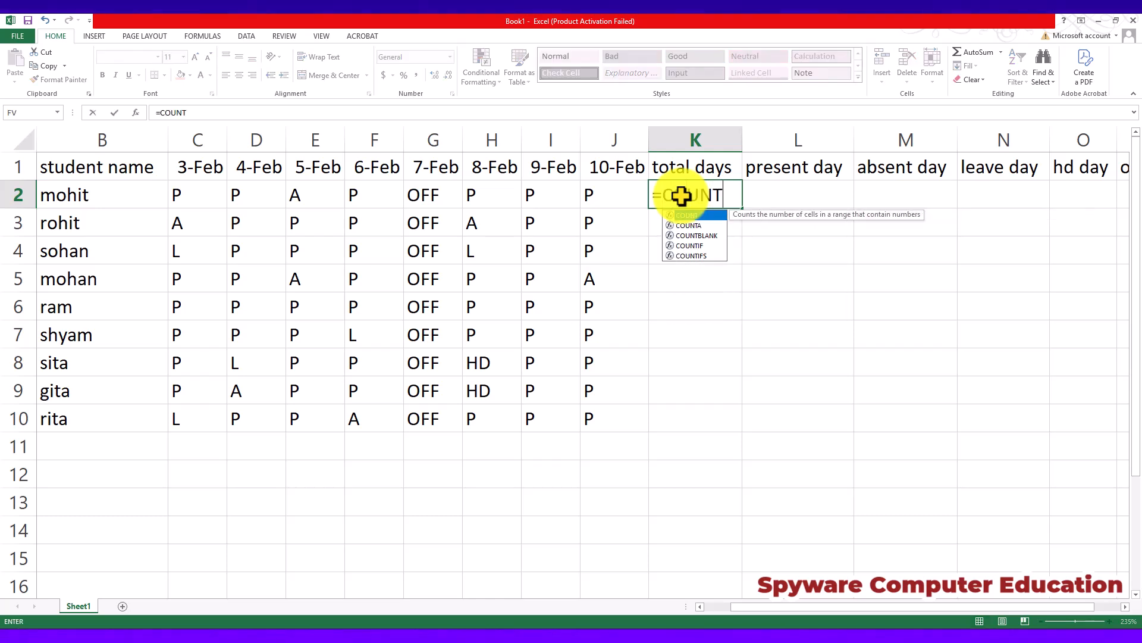
type("A")
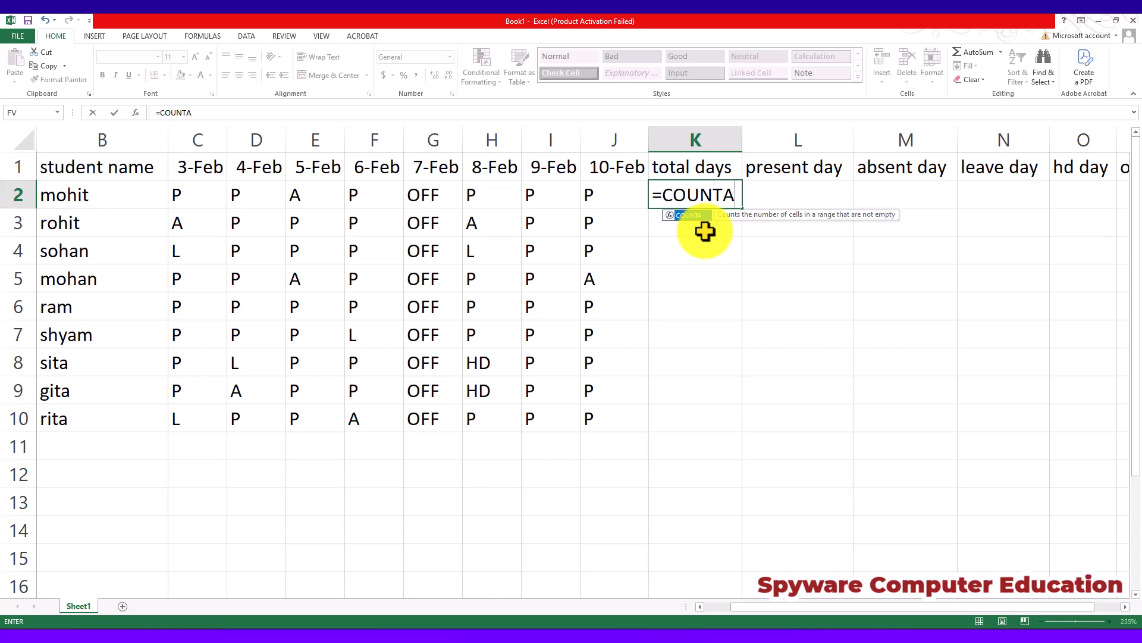
type("(")
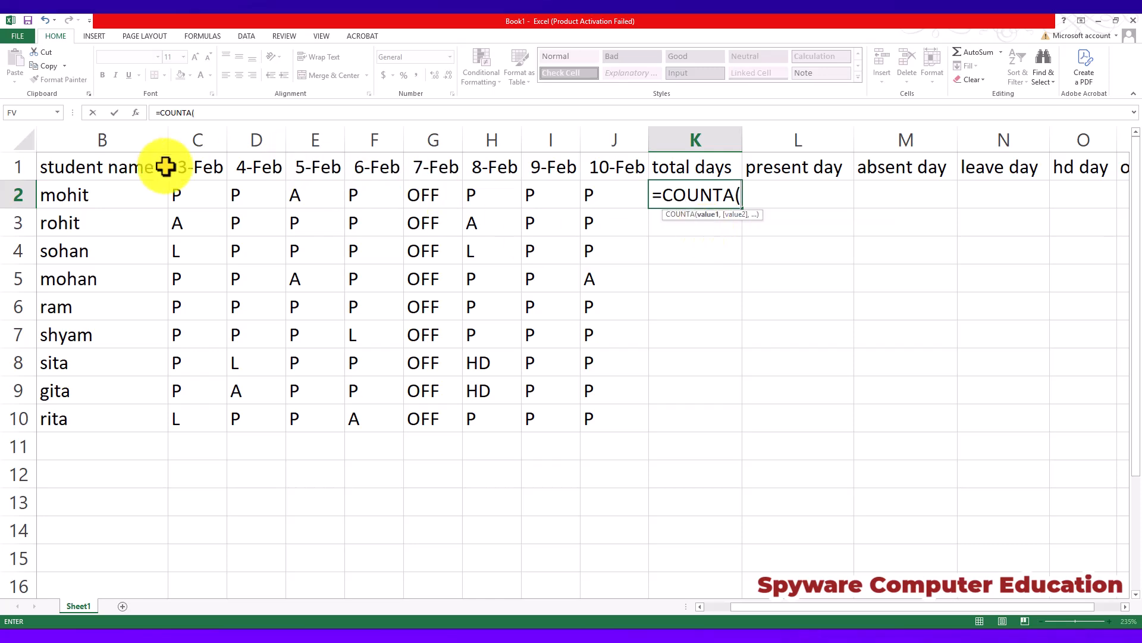
left_click_drag(183, 191, 592, 413)
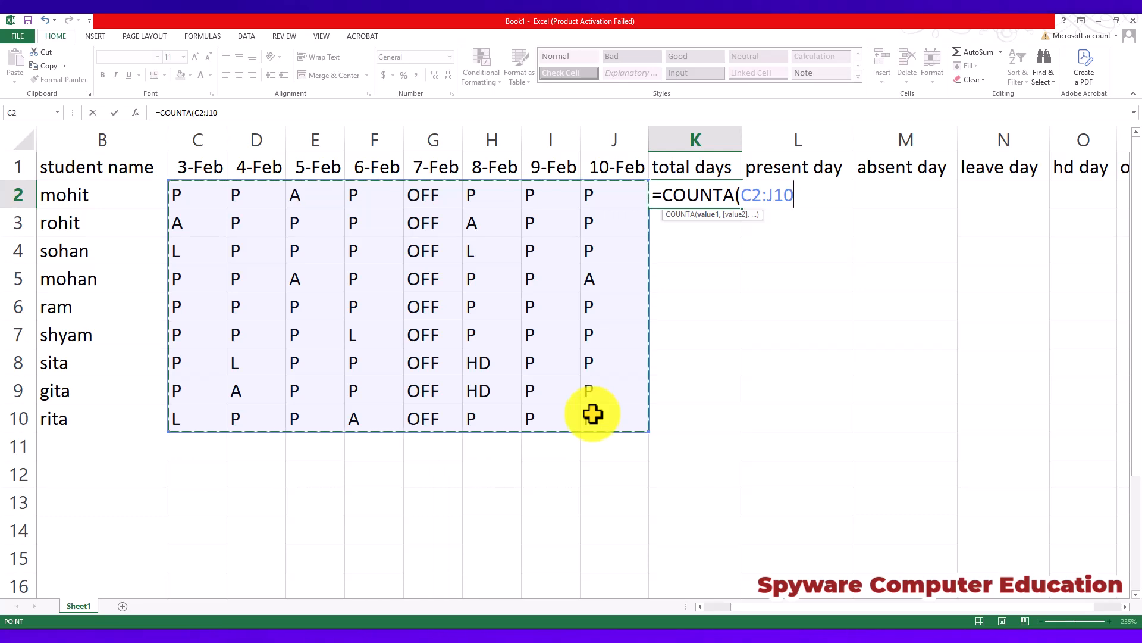
key("Return")
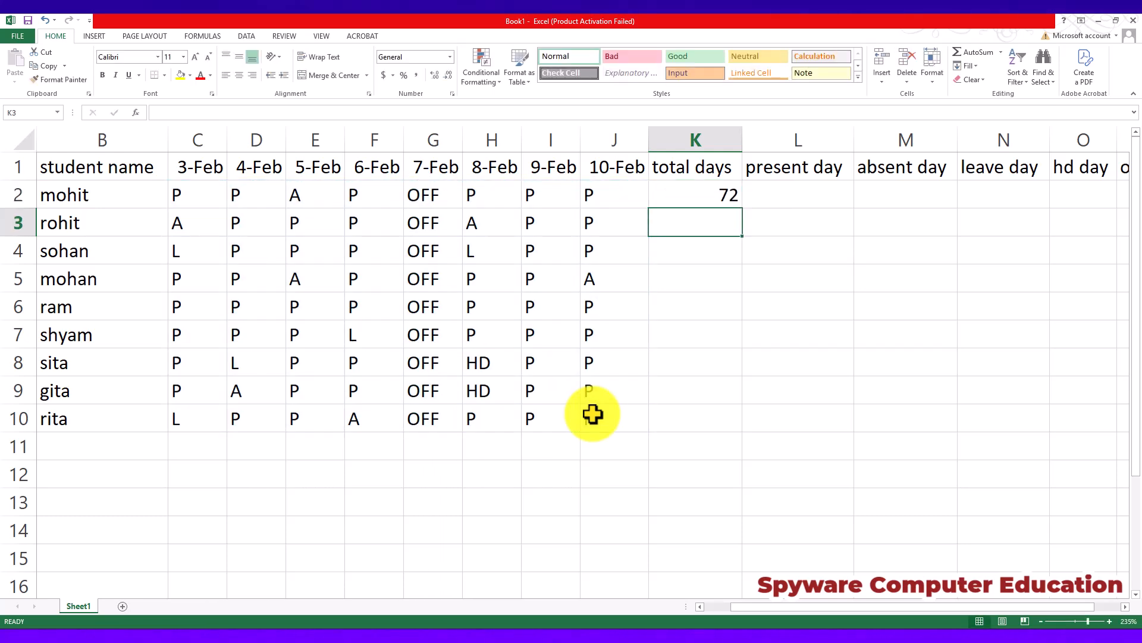
Check the total days formula in K2 against the attendance cells it counts, starting at C2.
left_click(720, 195)
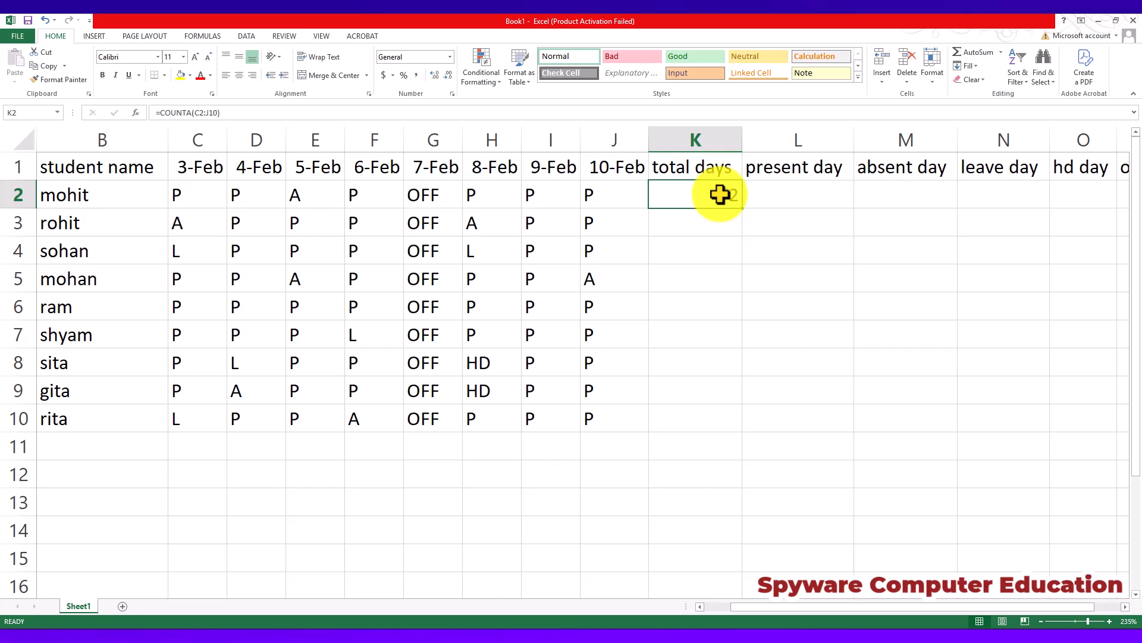
left_click(204, 189)
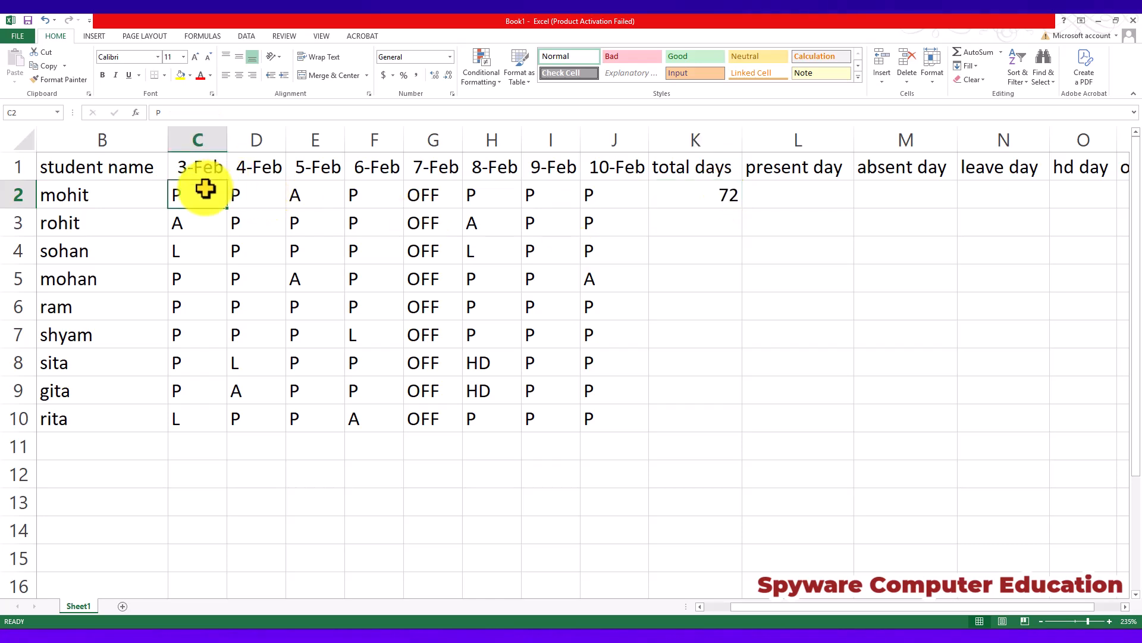
left_click_drag(204, 189, 548, 237)
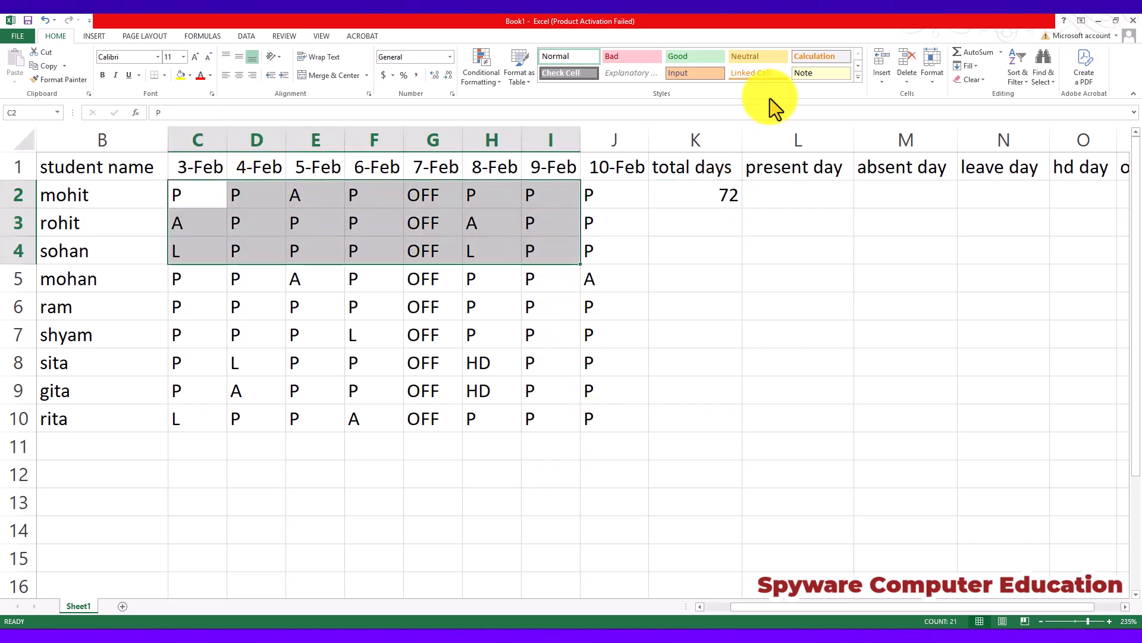
Replace the total days formula in K2 with =COUNTA(C2:J2) so it counts only the first student's row.
left_click(724, 193)
type("=COUNT")
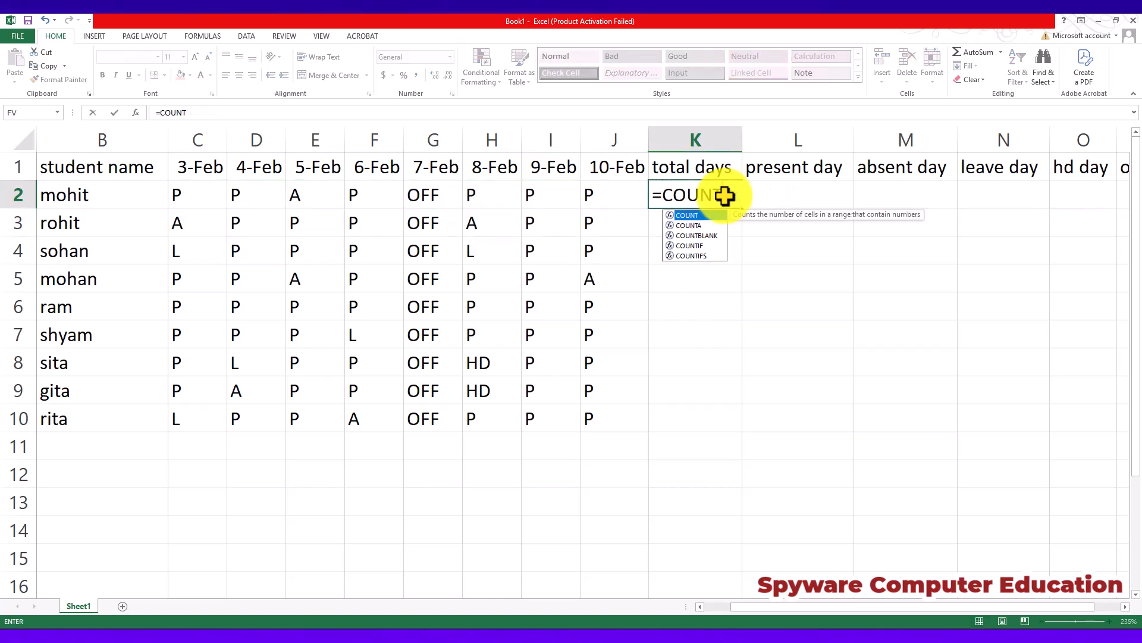
type("A(")
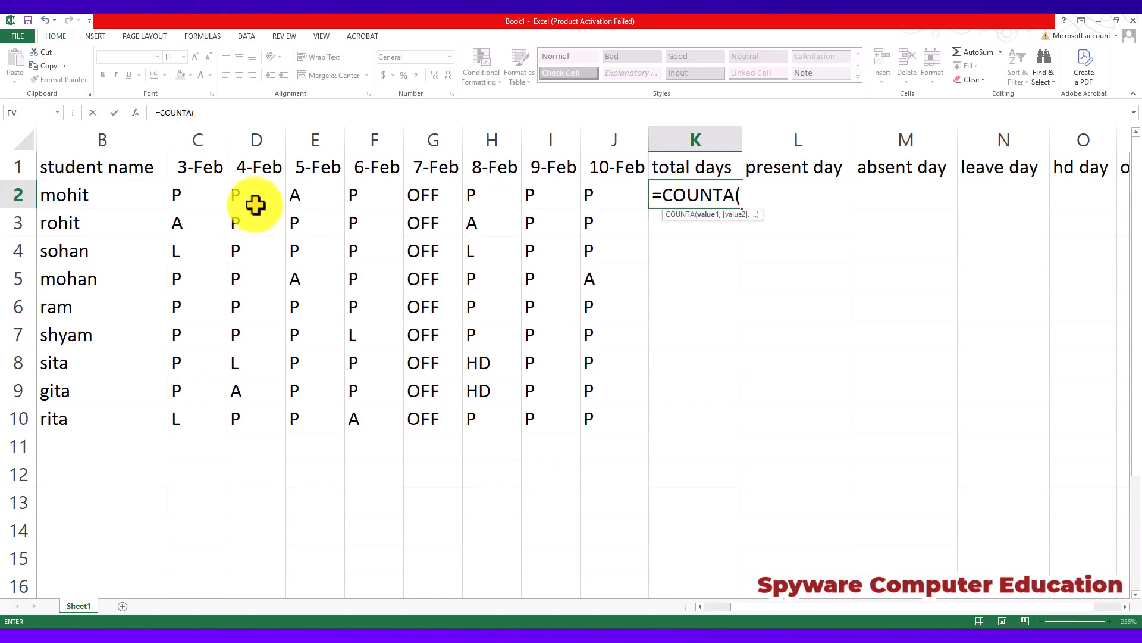
left_click_drag(204, 194, 604, 195)
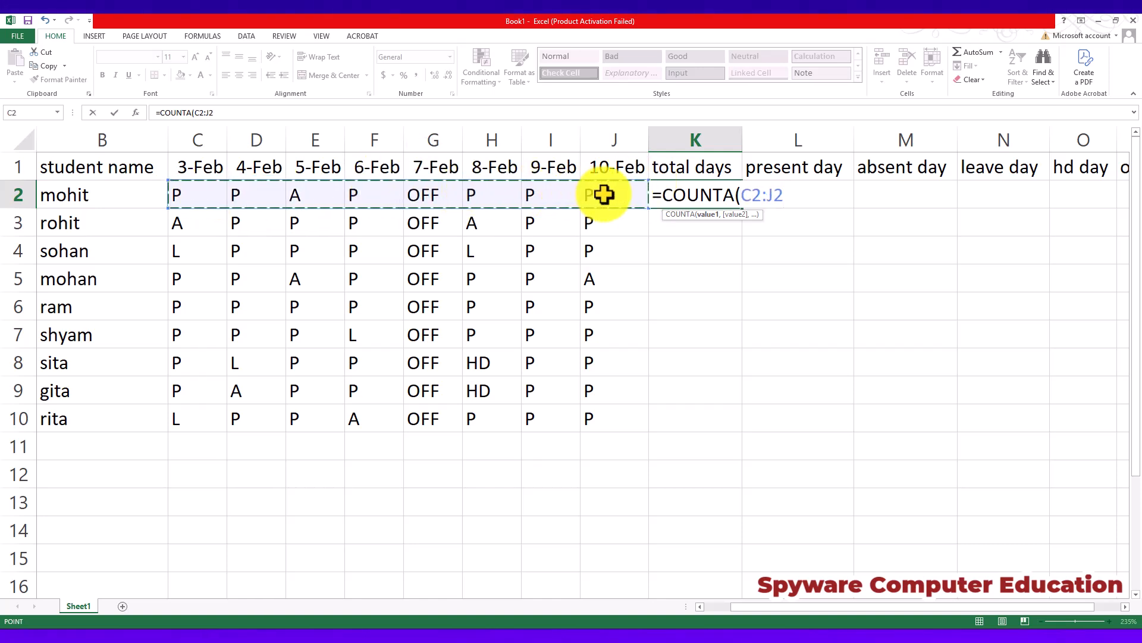
key("Return")
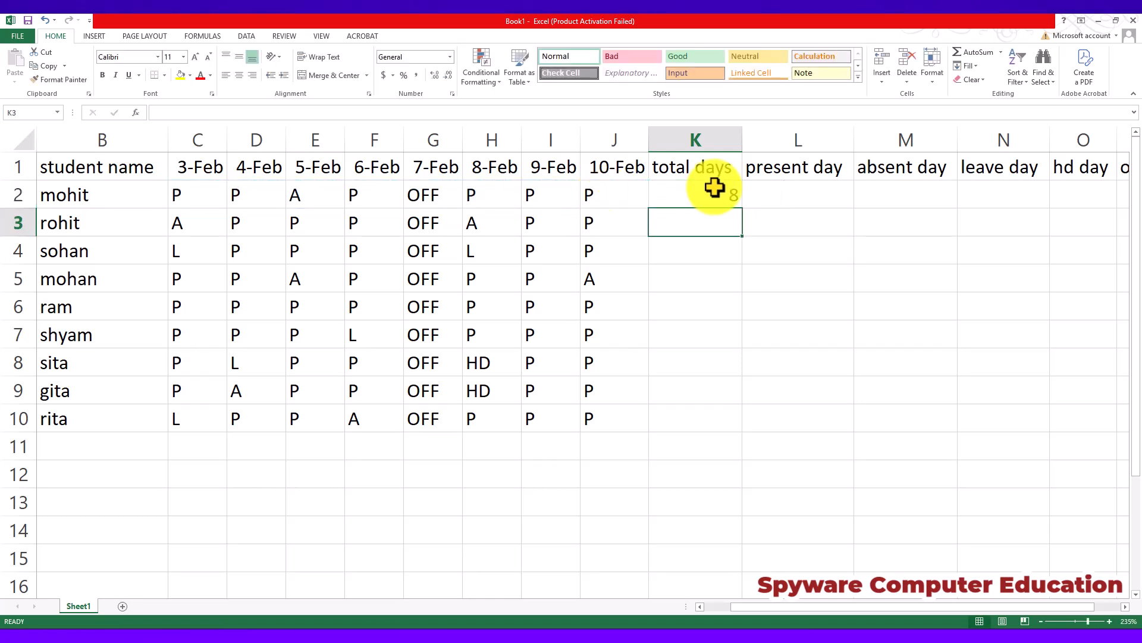
Fill the total days formula from K2 down to K10 for all students.
left_click(714, 190)
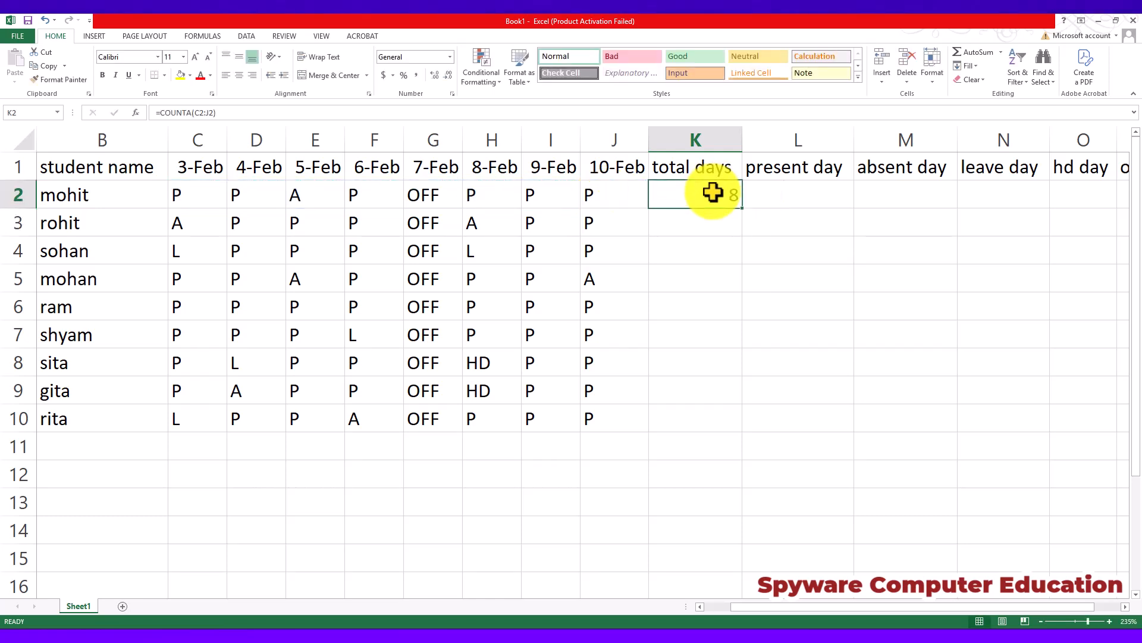
double_click(744, 211)
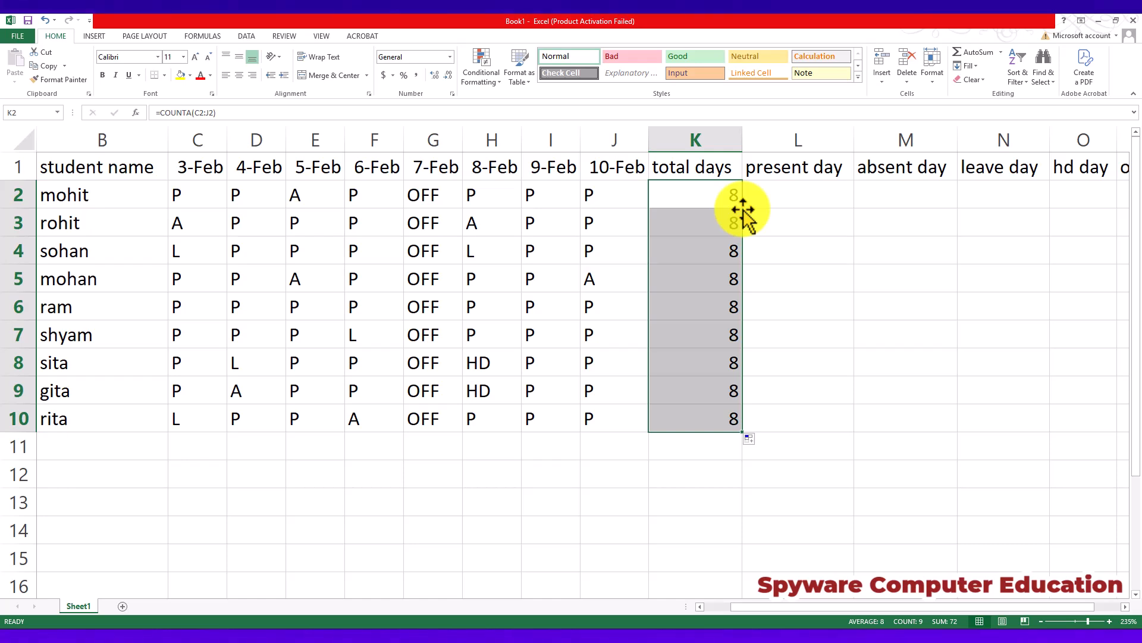
left_click(684, 188)
left_click_drag(566, 181, 199, 178)
left_click(710, 203)
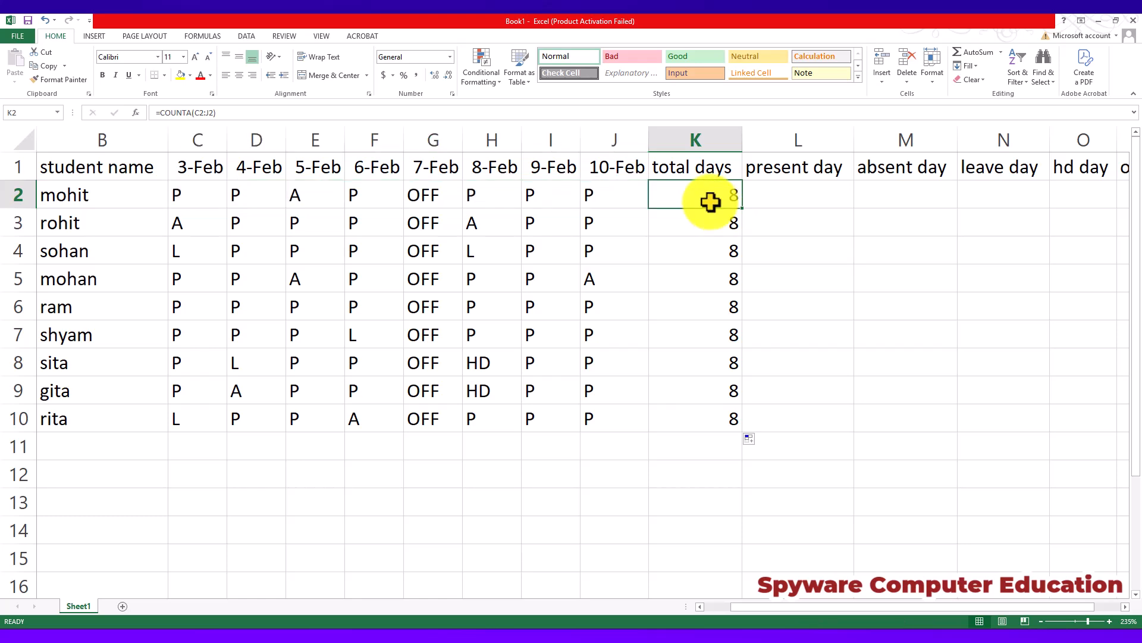
double_click(747, 212)
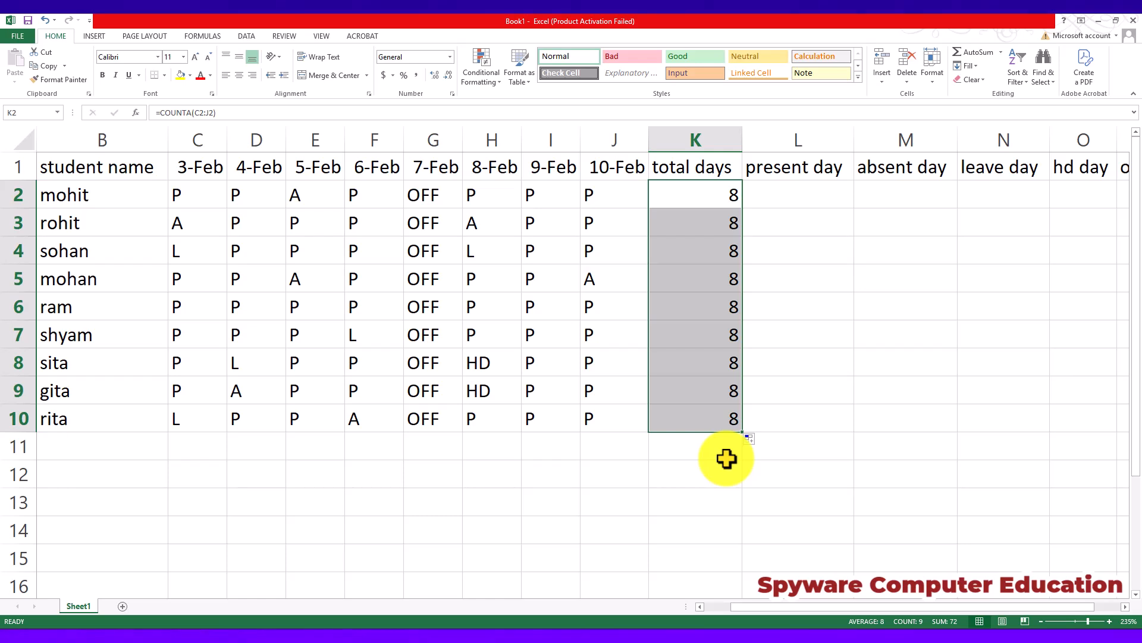
Review the COUNTA formula in K2 and the attendance range it counts in the first student's row.
left_click(710, 188)
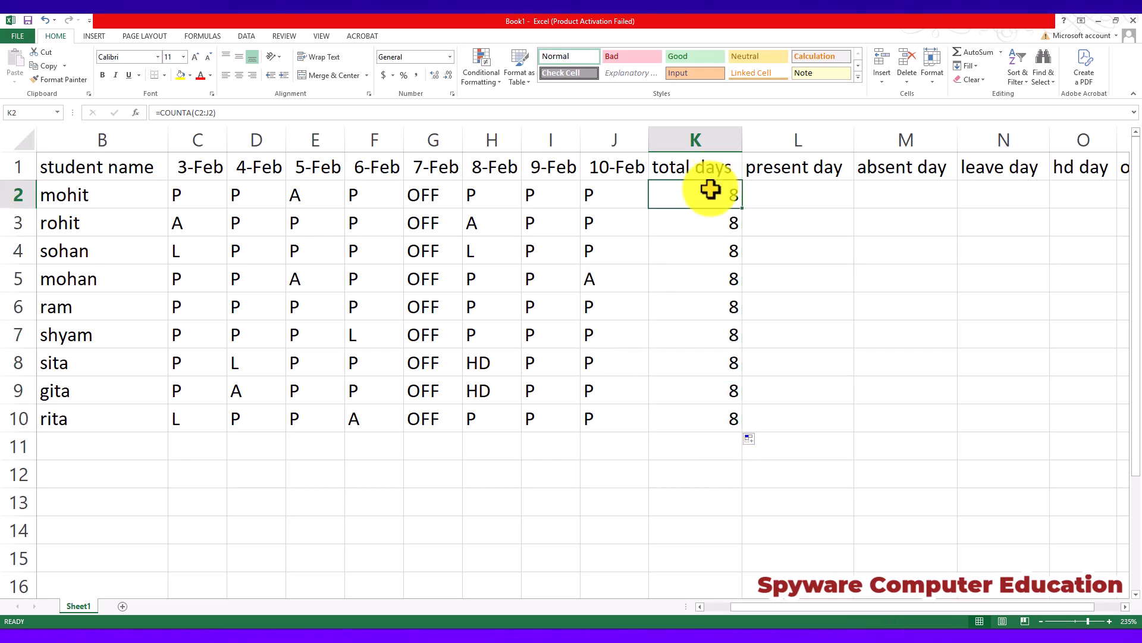
left_click(200, 200)
left_click(715, 191)
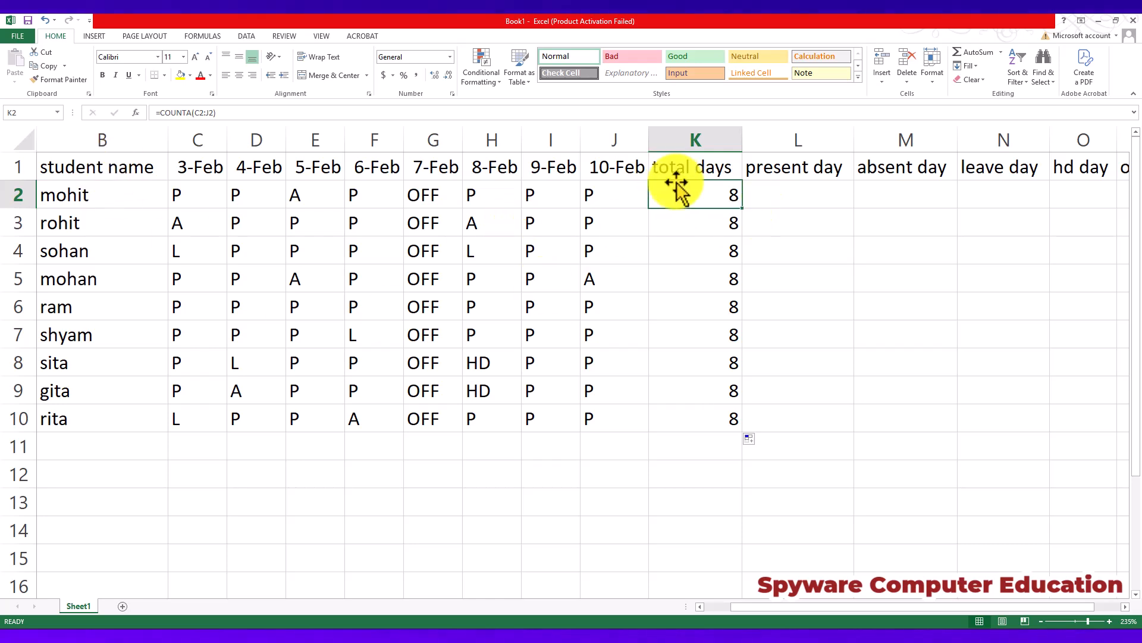
left_click(681, 222)
left_click(700, 191)
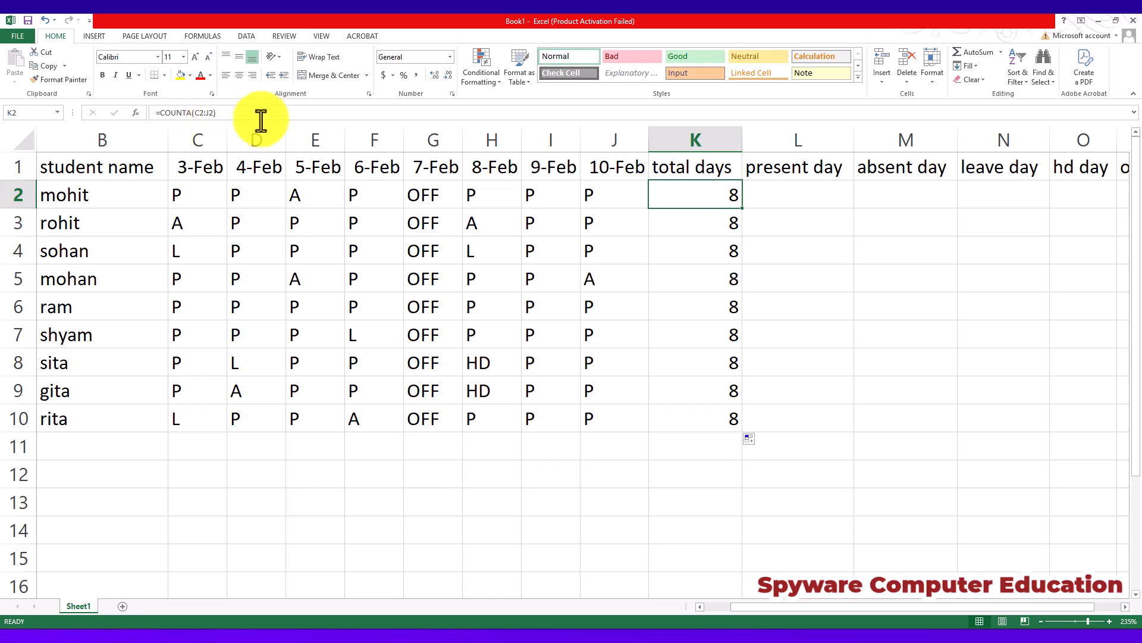
left_click_drag(262, 113, 91, 91)
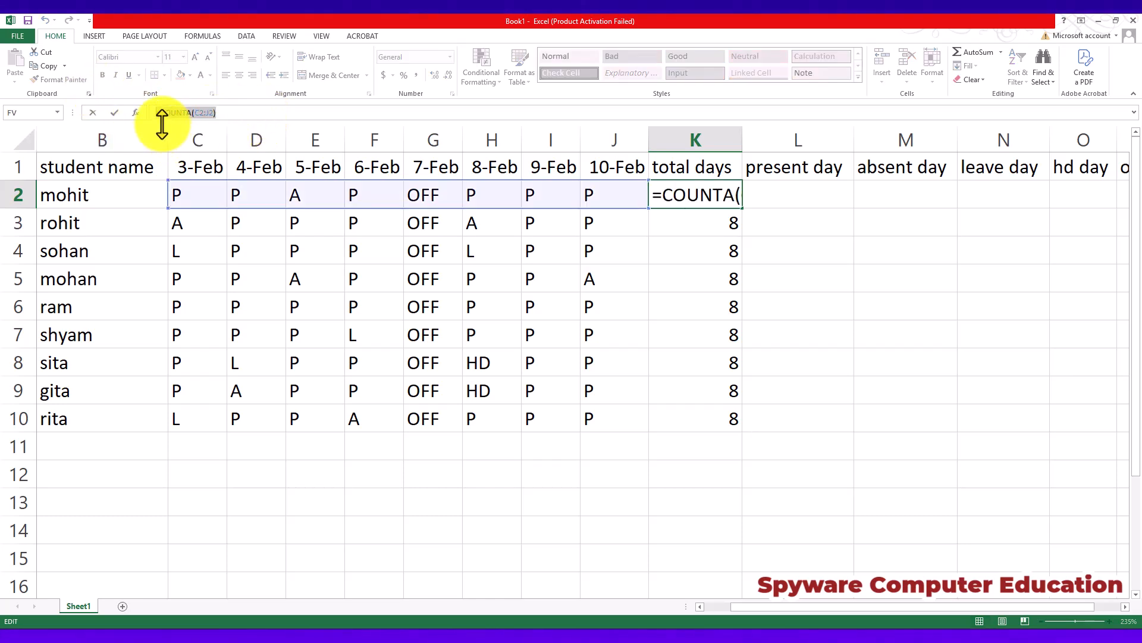
key("Return")
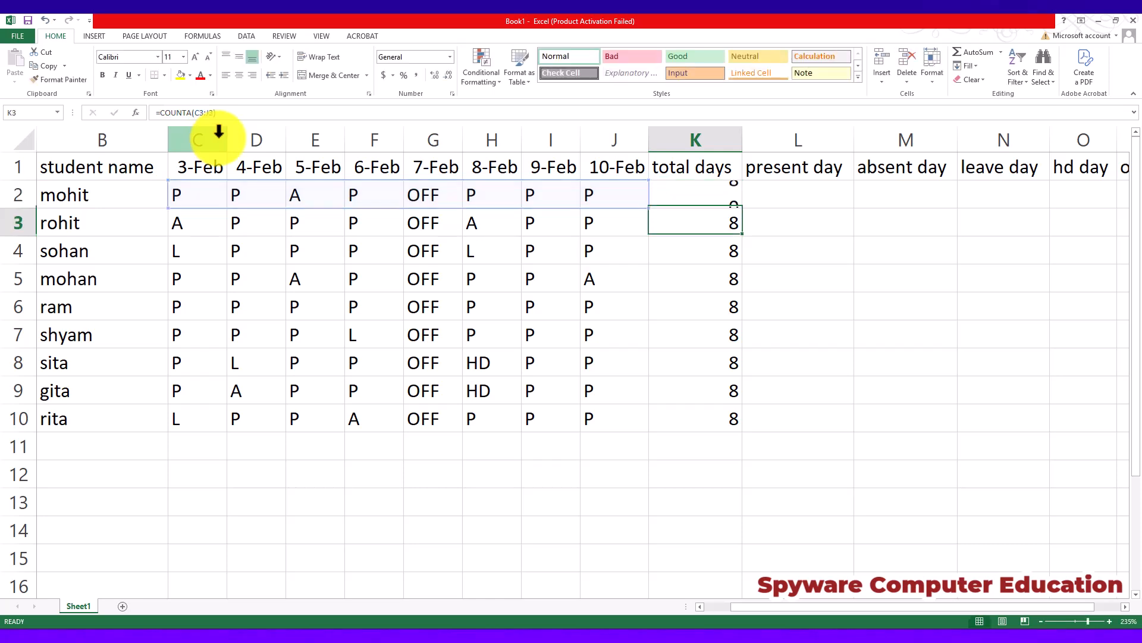
Enter the formula =COUNTIF(C2:J2,"P") in L2 under present day.
left_click(789, 192)
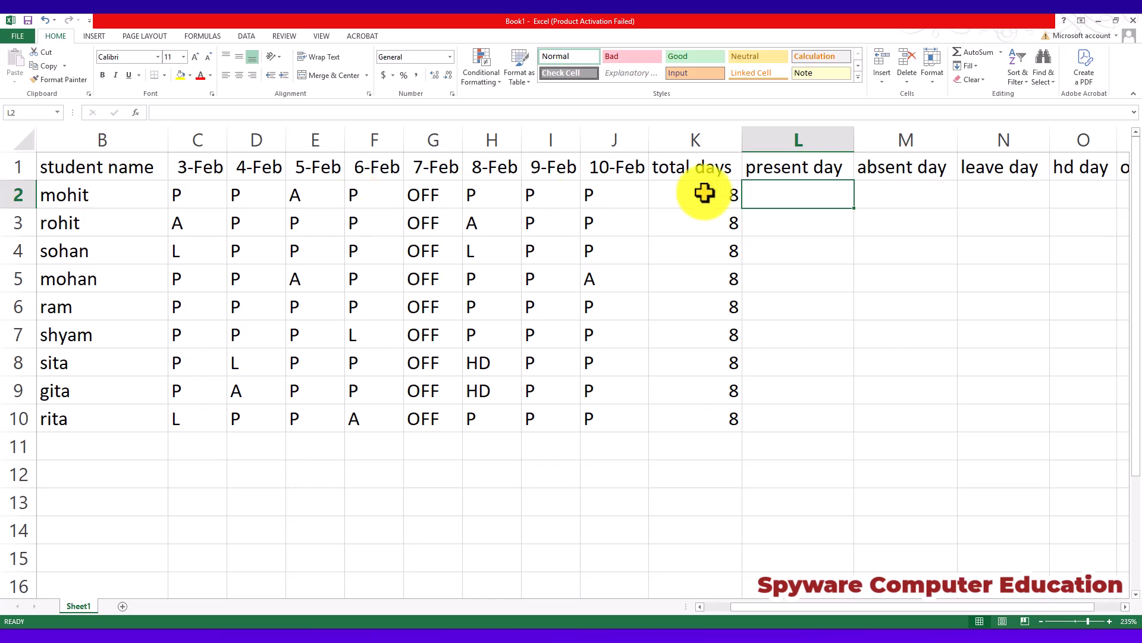
type("=C")
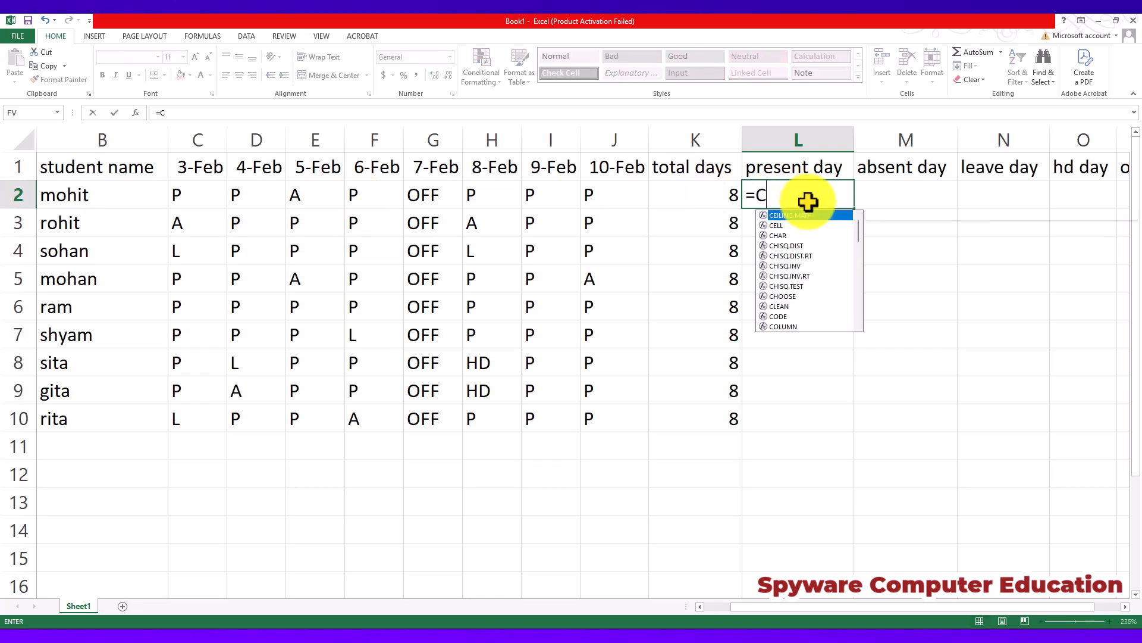
type("OUNTIF")
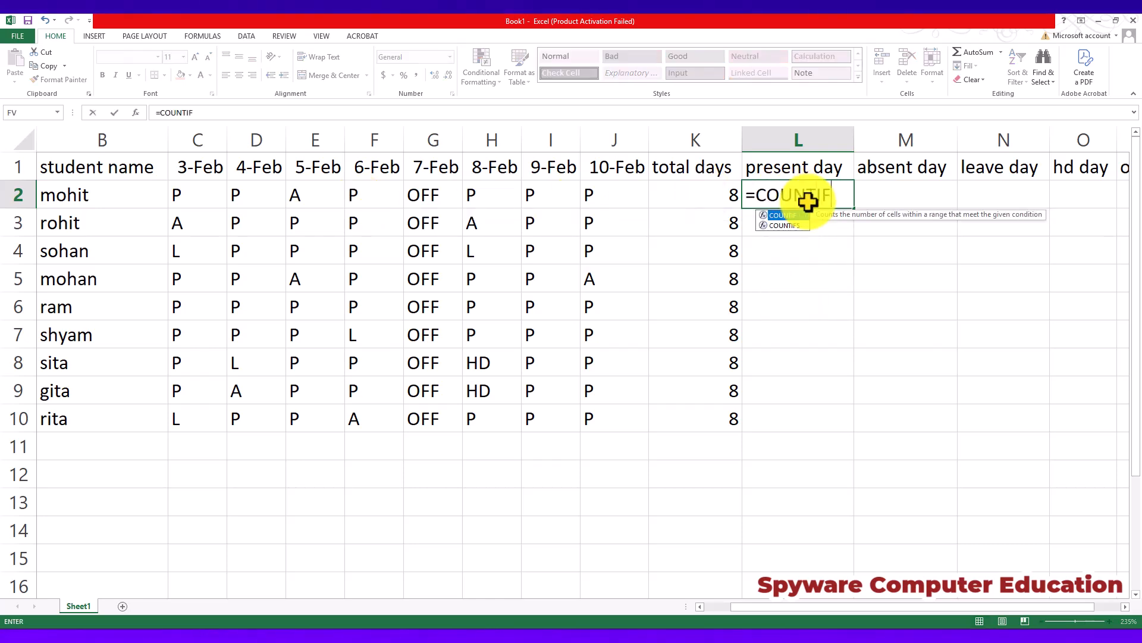
type("(")
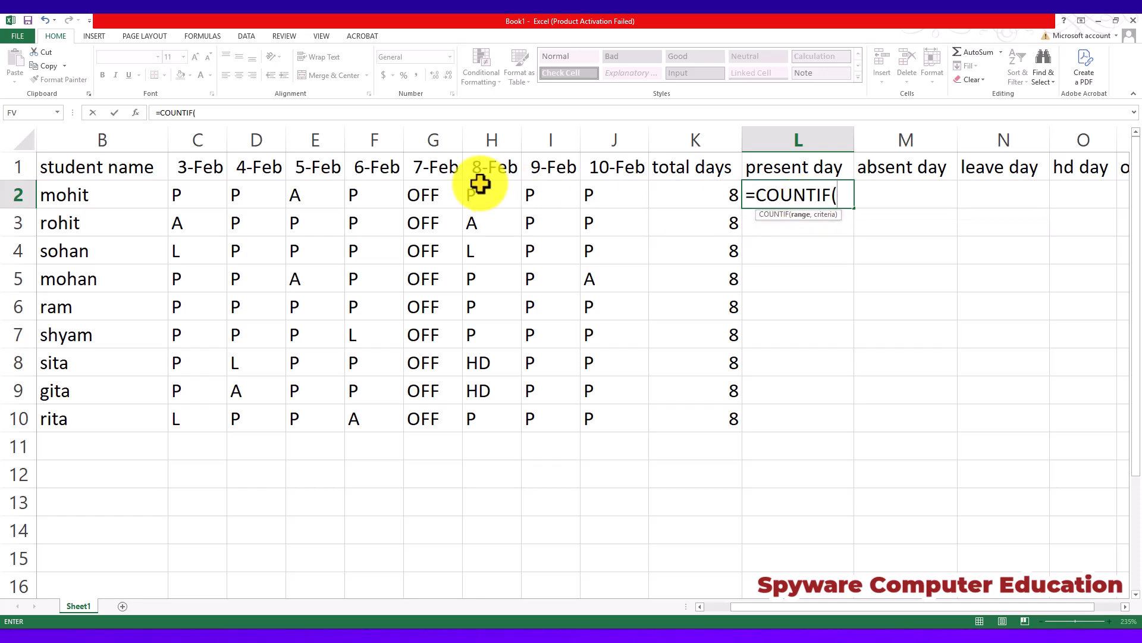
left_click_drag(196, 188, 619, 204)
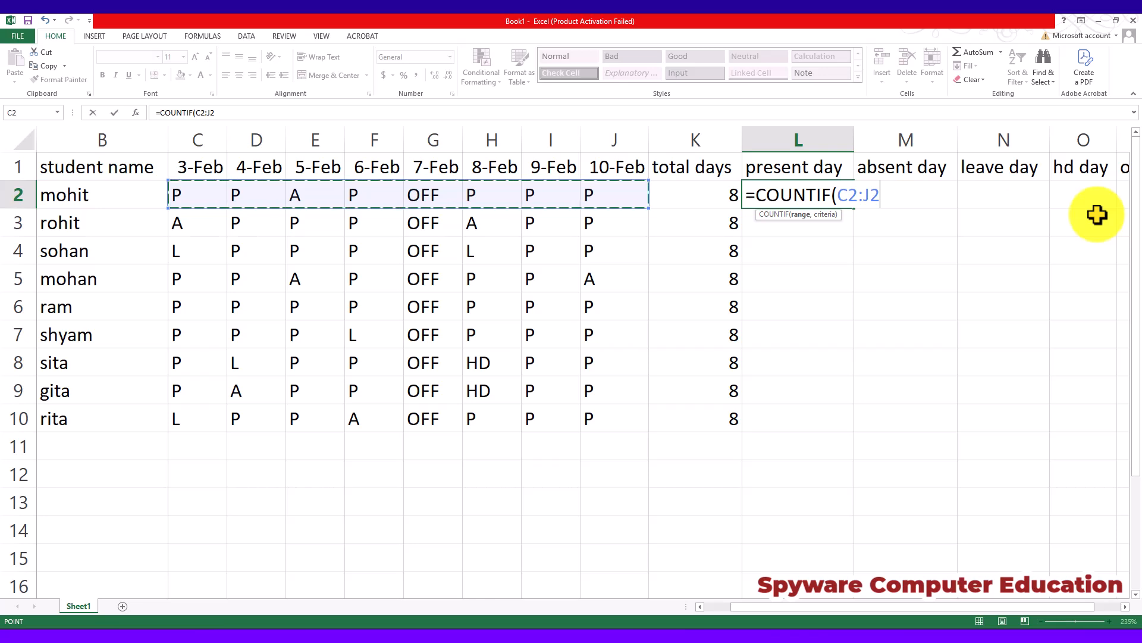
type(",")
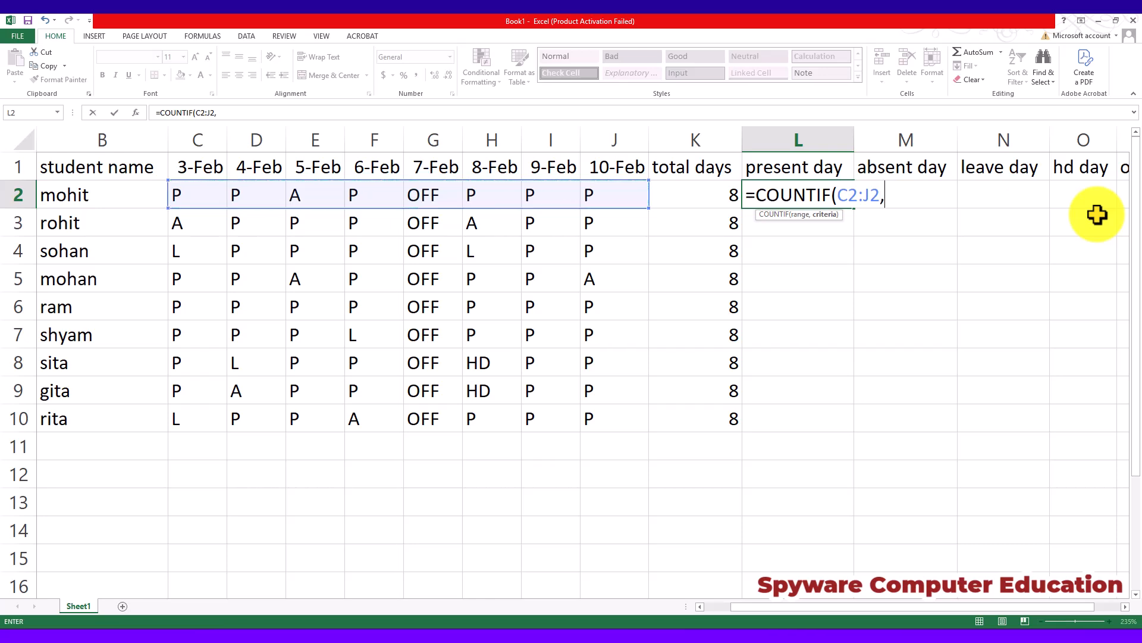
type("\"")
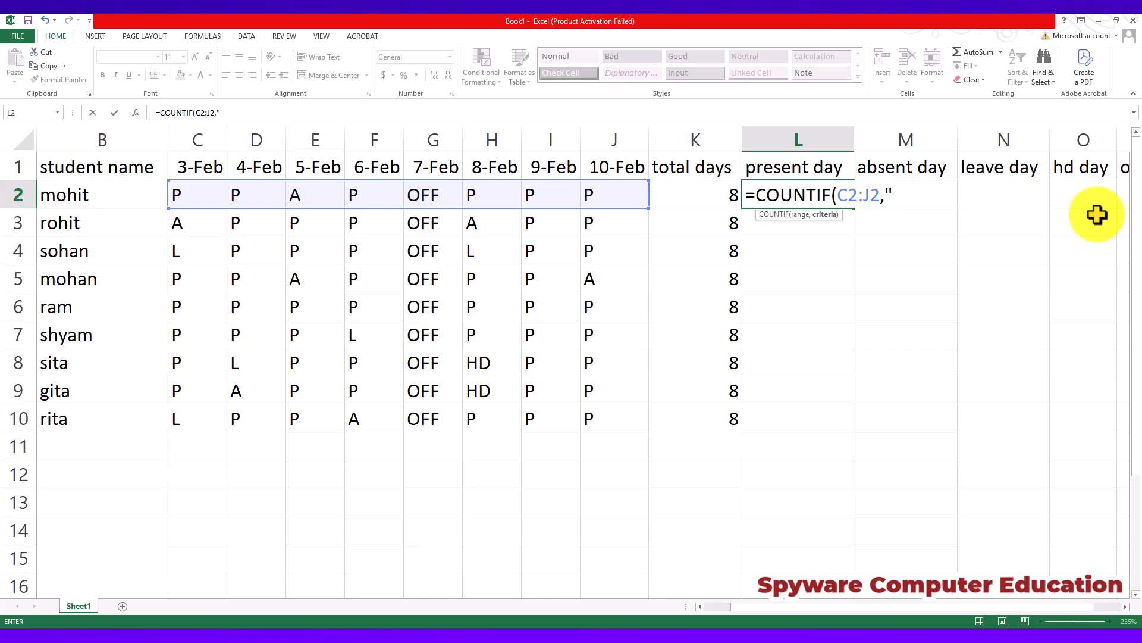
type("P\"")
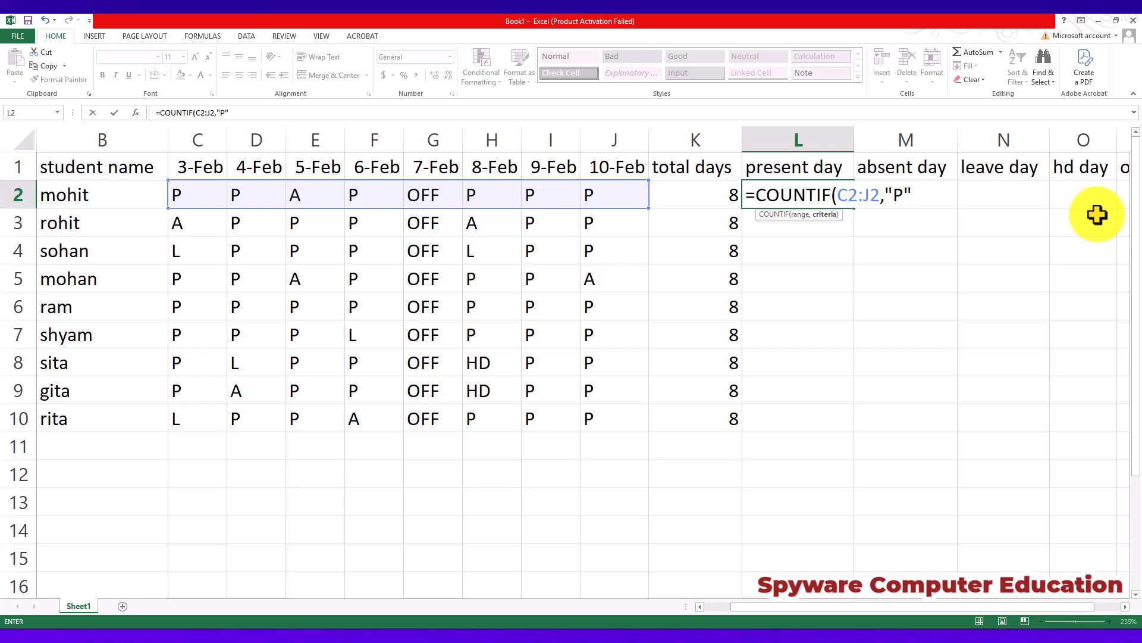
key("Return")
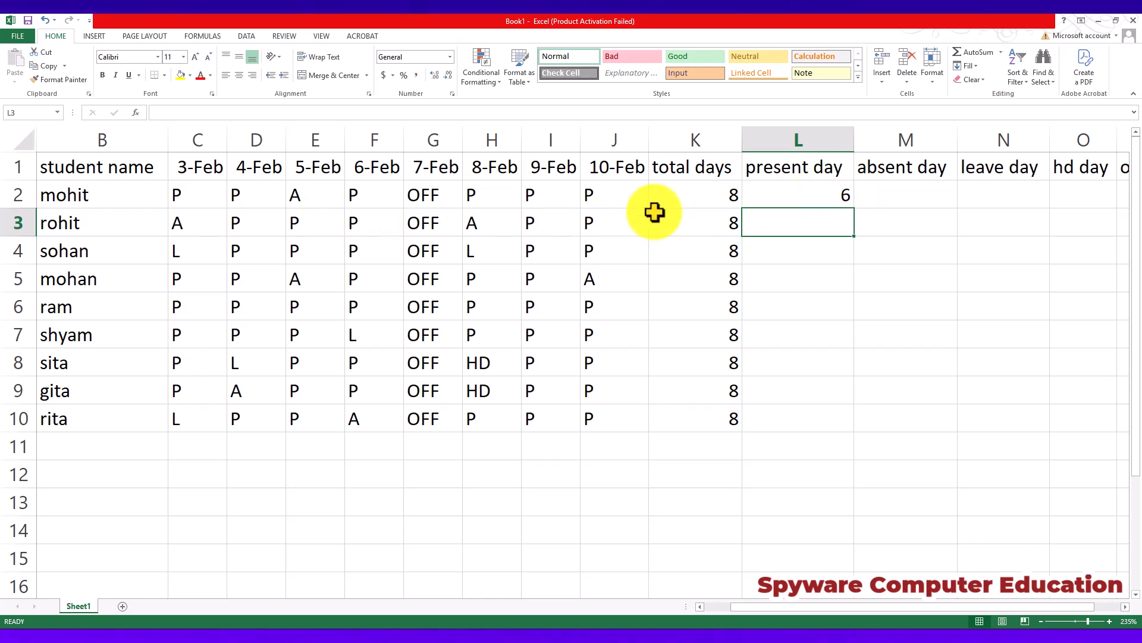
Fill the present day formula from L2 down to L10 for all students.
left_click(828, 192)
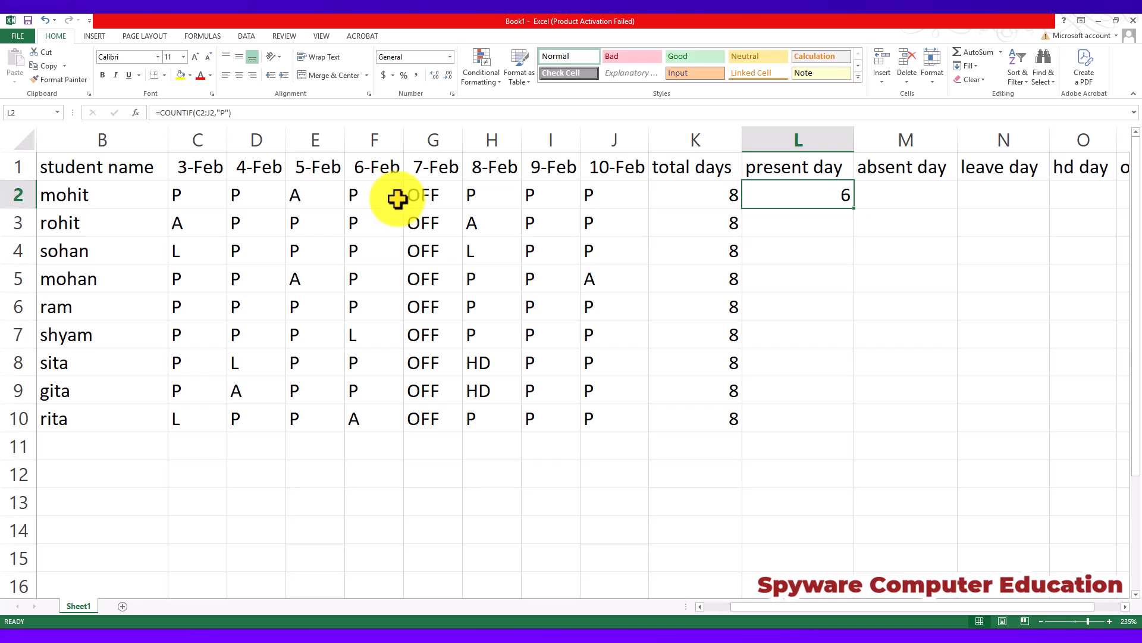
double_click(854, 207)
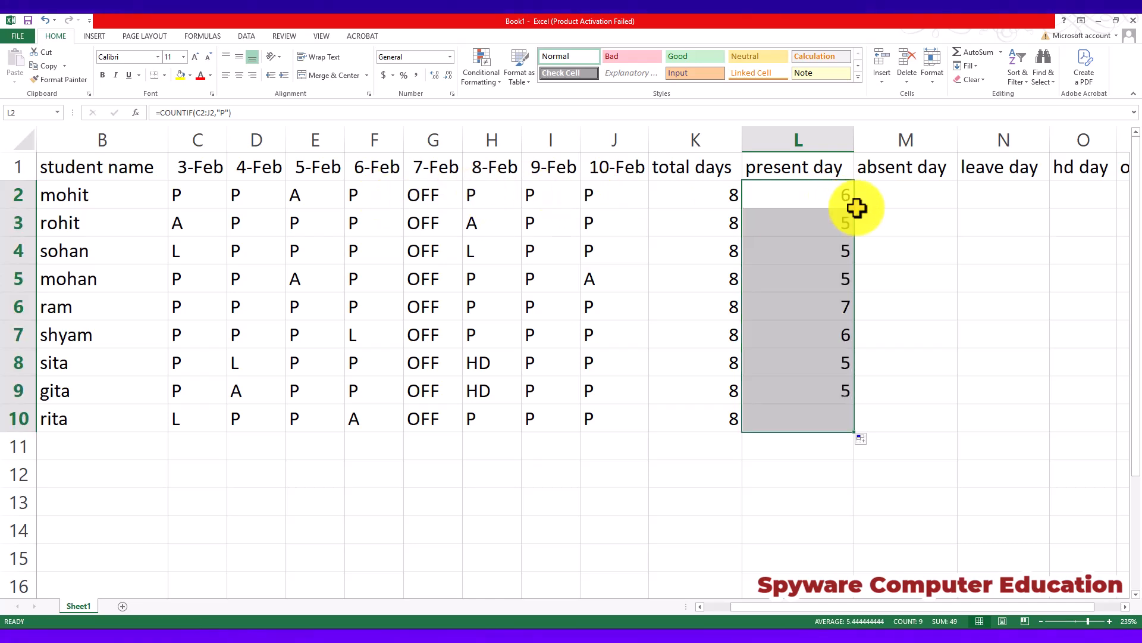
left_click(812, 219)
left_click(803, 199)
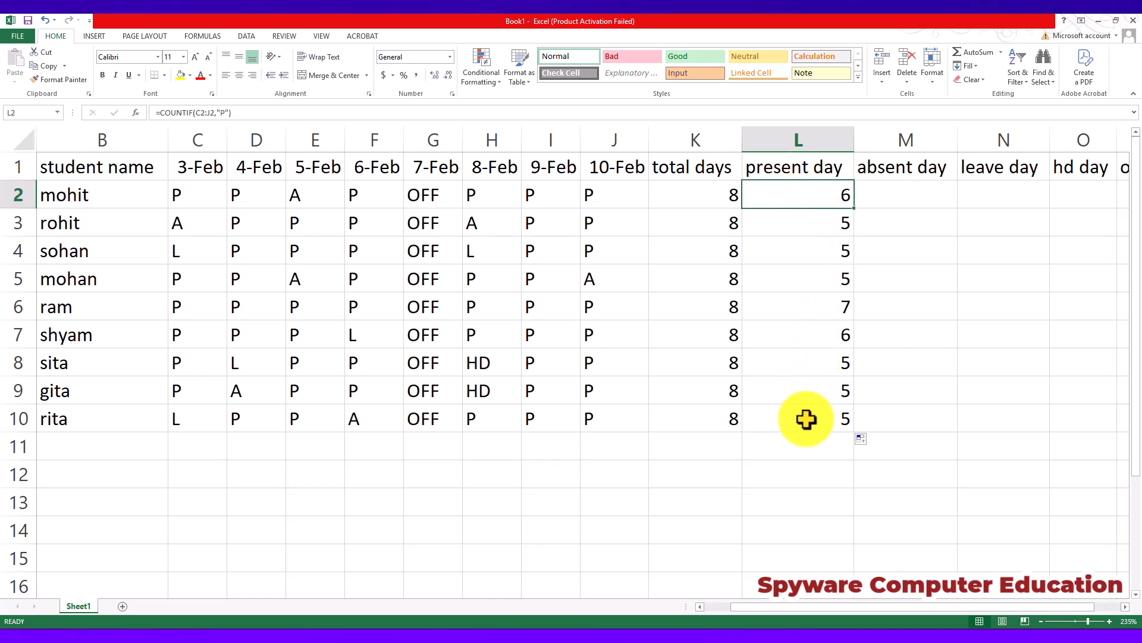
Enter the formula =COUNTIF(C2:J2,"A") in M2 under absent day.
left_click(913, 202)
type("=CO")
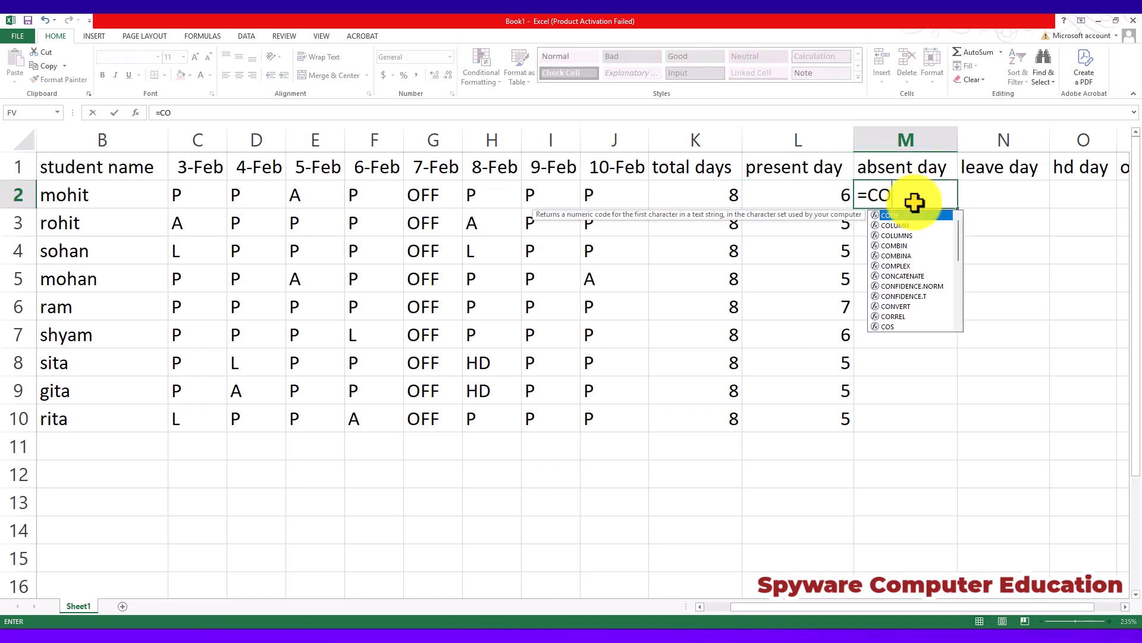
type("UNTIF(")
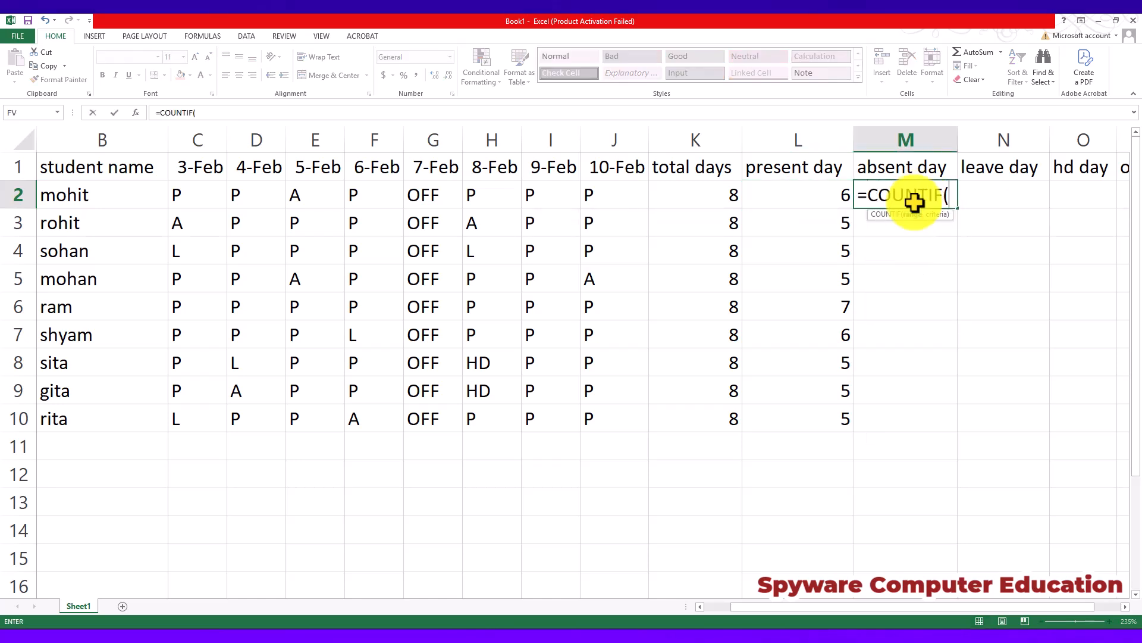
left_click_drag(199, 199, 618, 195)
type(",")
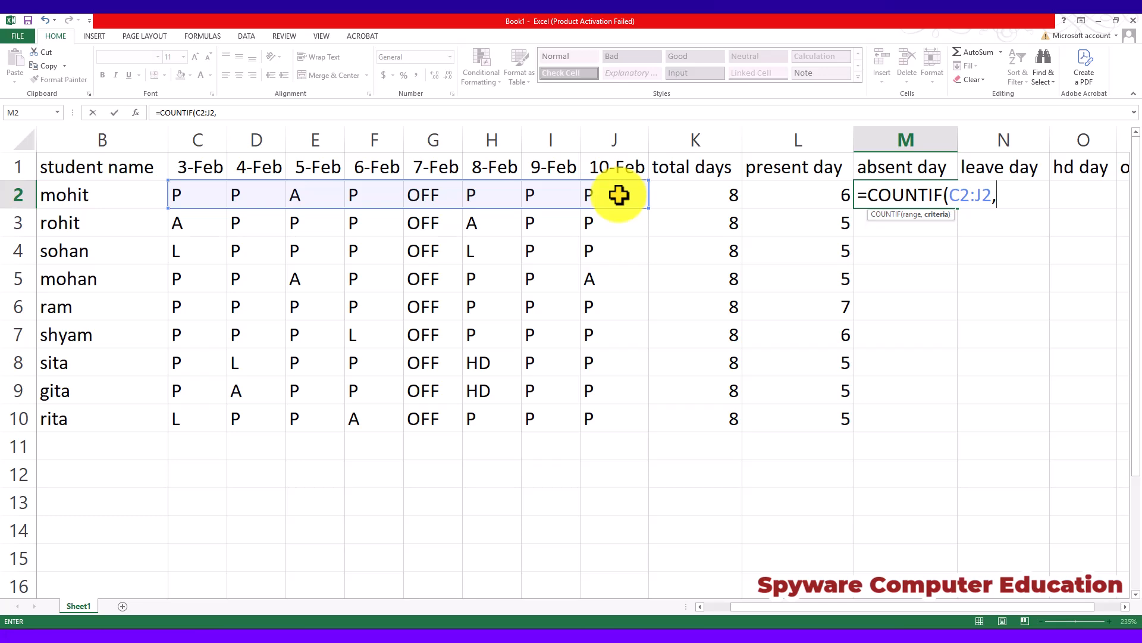
type("\"")
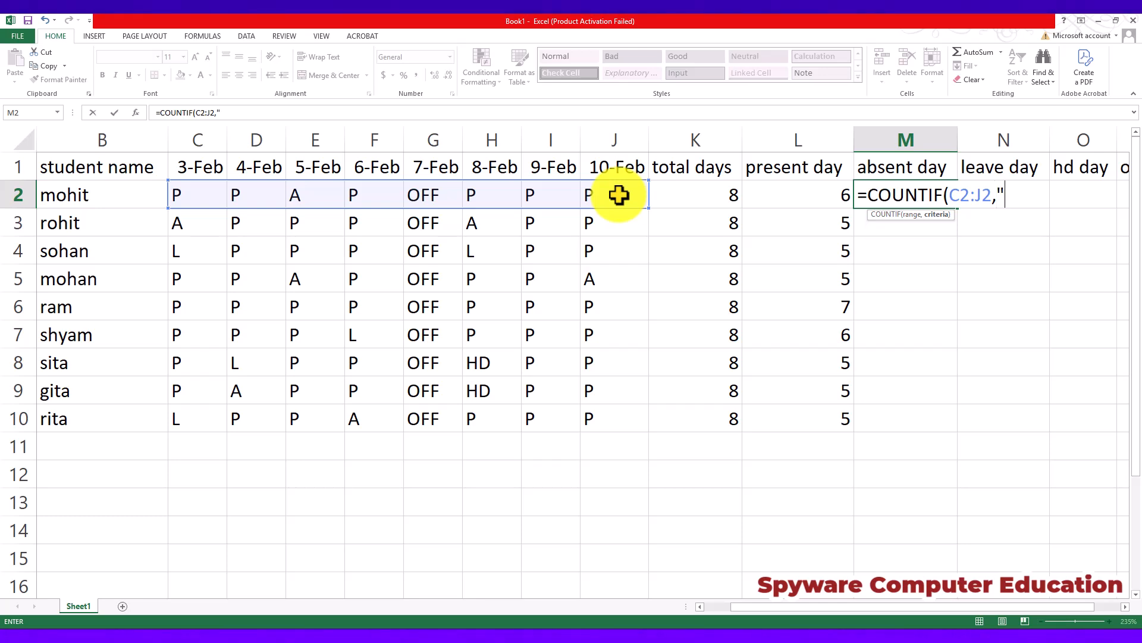
type("A\")")
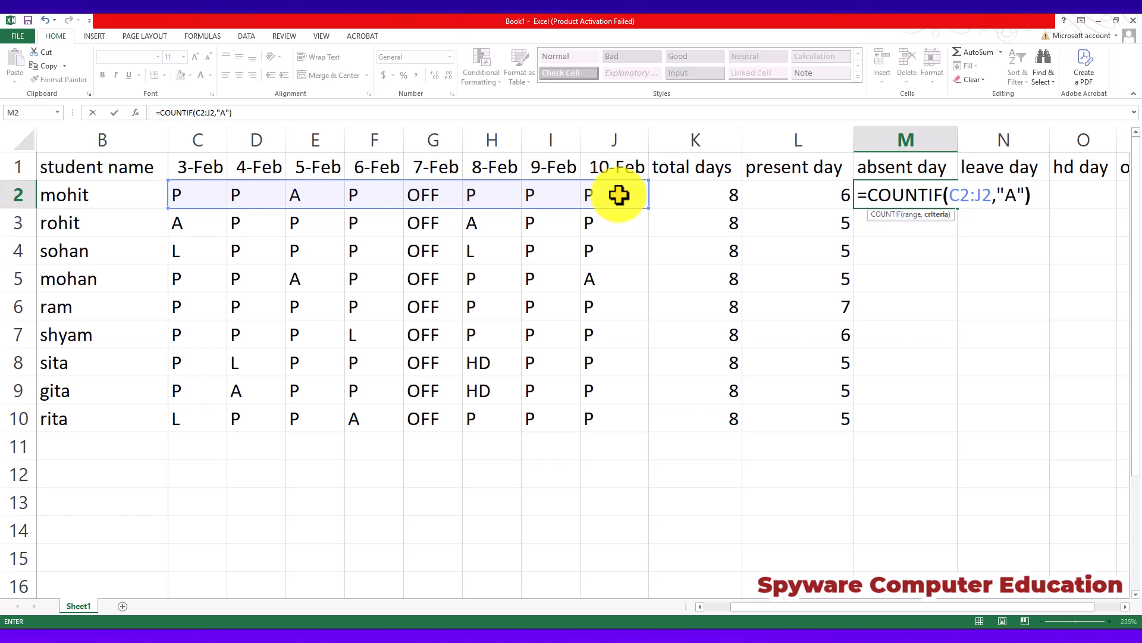
key("Return")
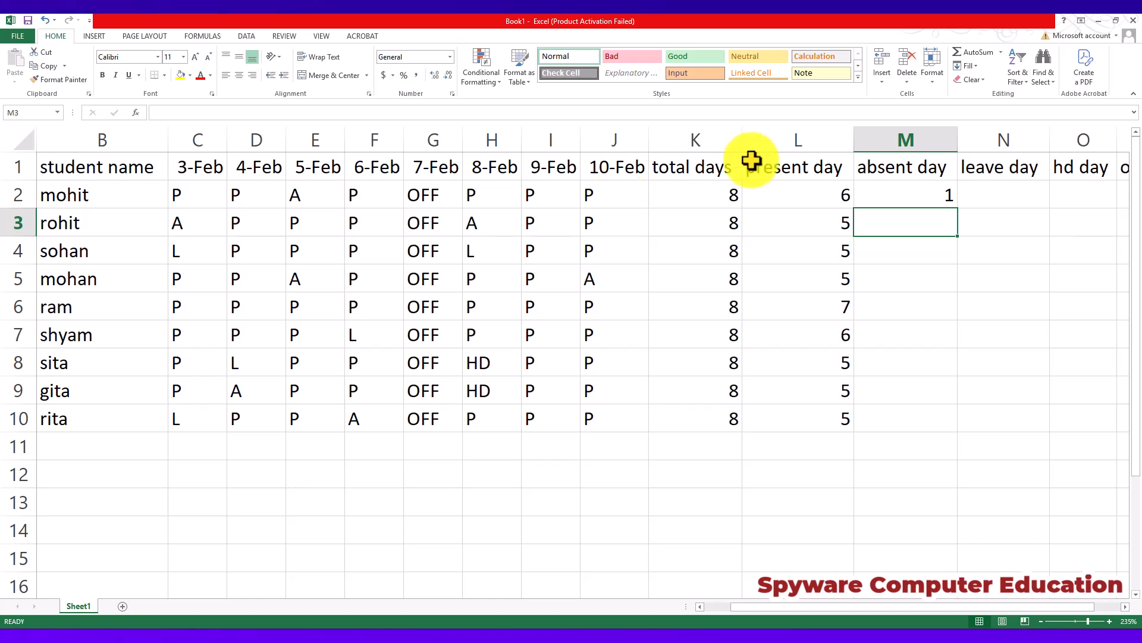
Fill the absent day formula from M2 down to M10, and select N2 under leave day.
left_click(889, 191)
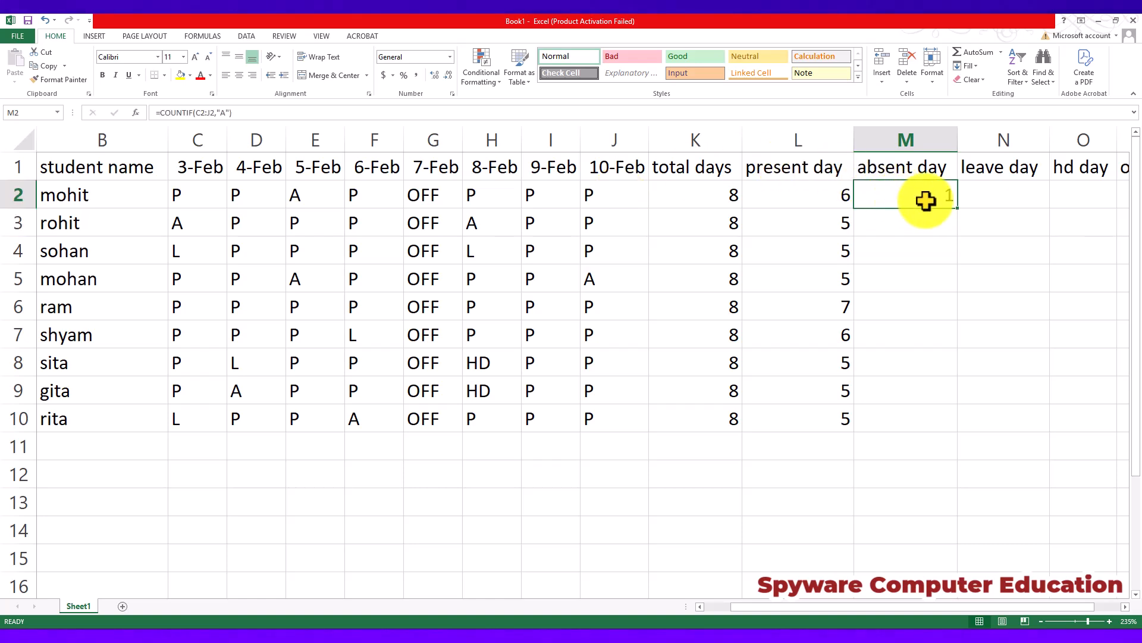
double_click(957, 208)
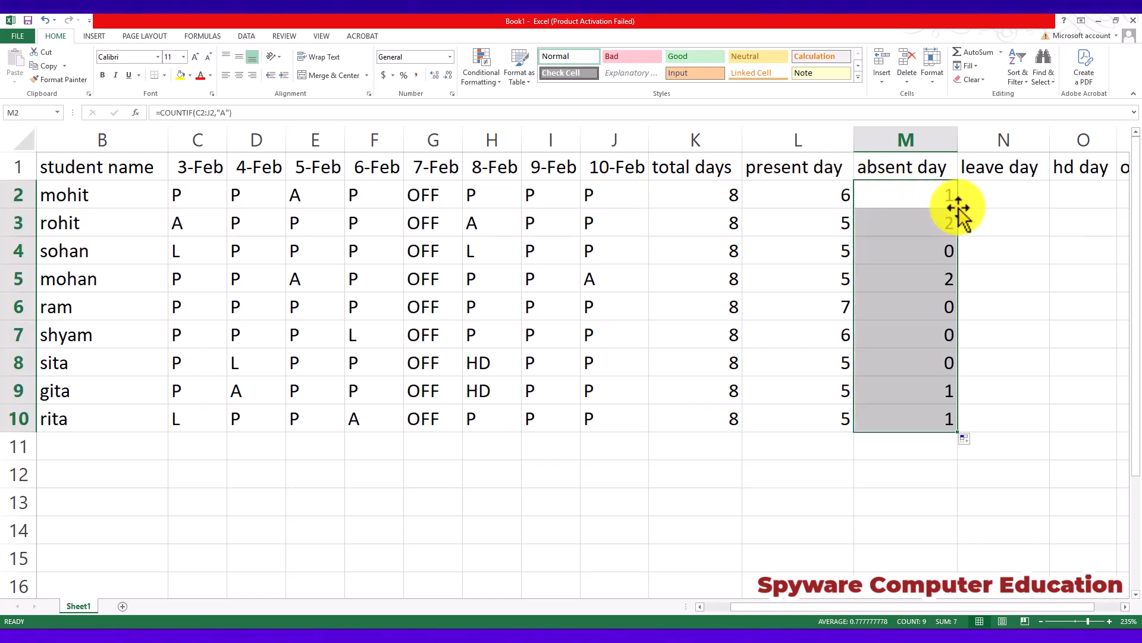
left_click(1000, 206)
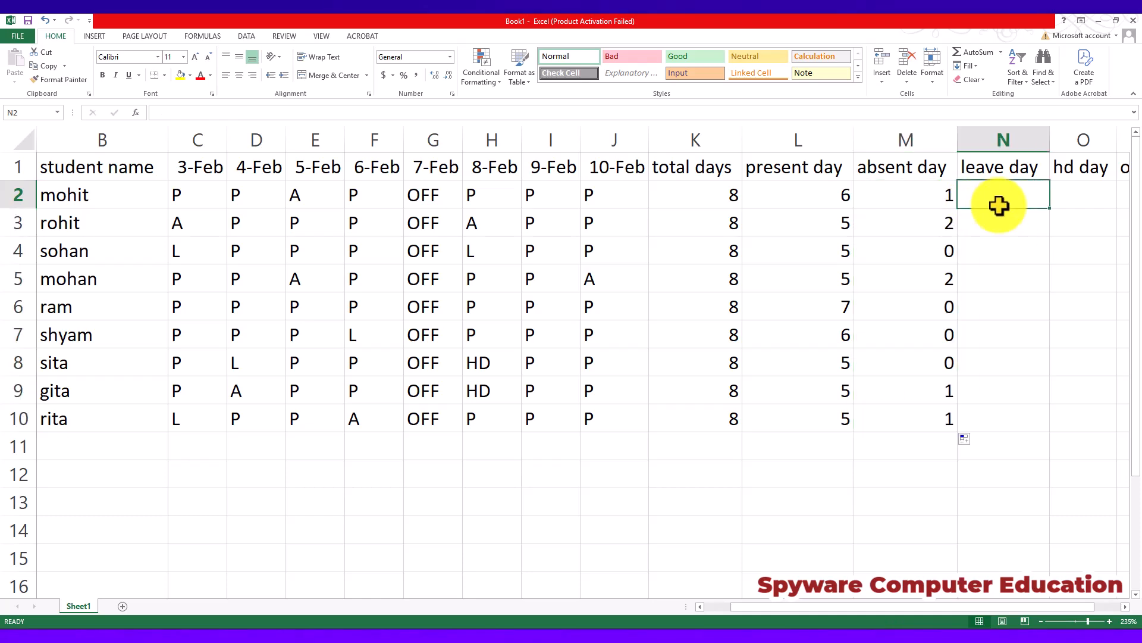
key("ctrl")
scroll(1000, 205, "down", 2)
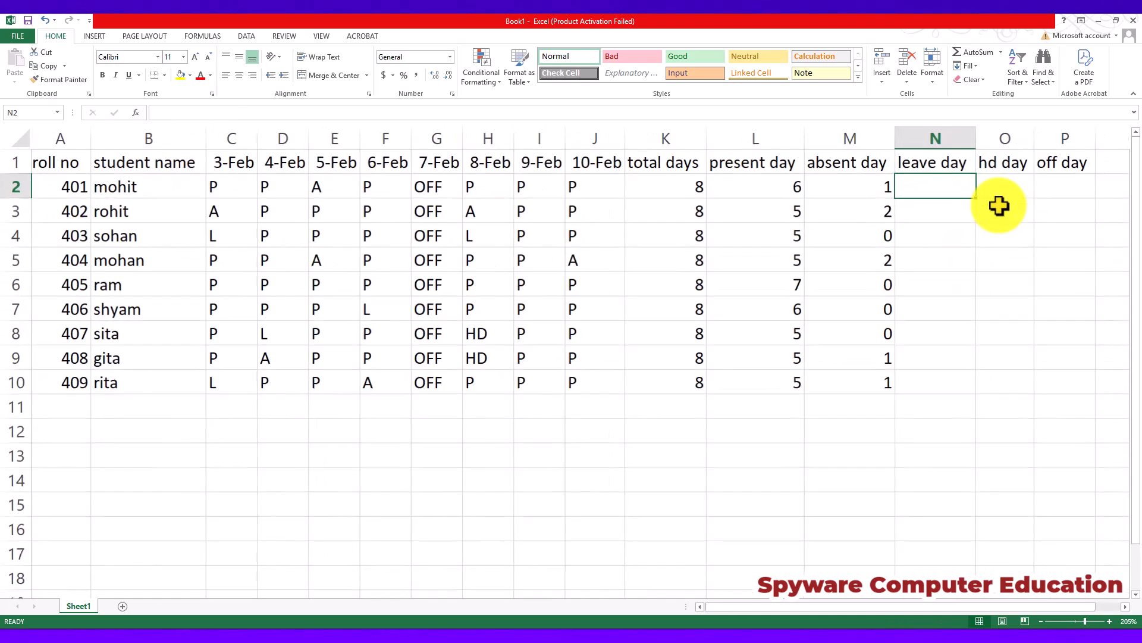
Enter the formula =COUNTIF(C2:J2,"L") in N2 under leave day and fill it down to N10.
type("=")
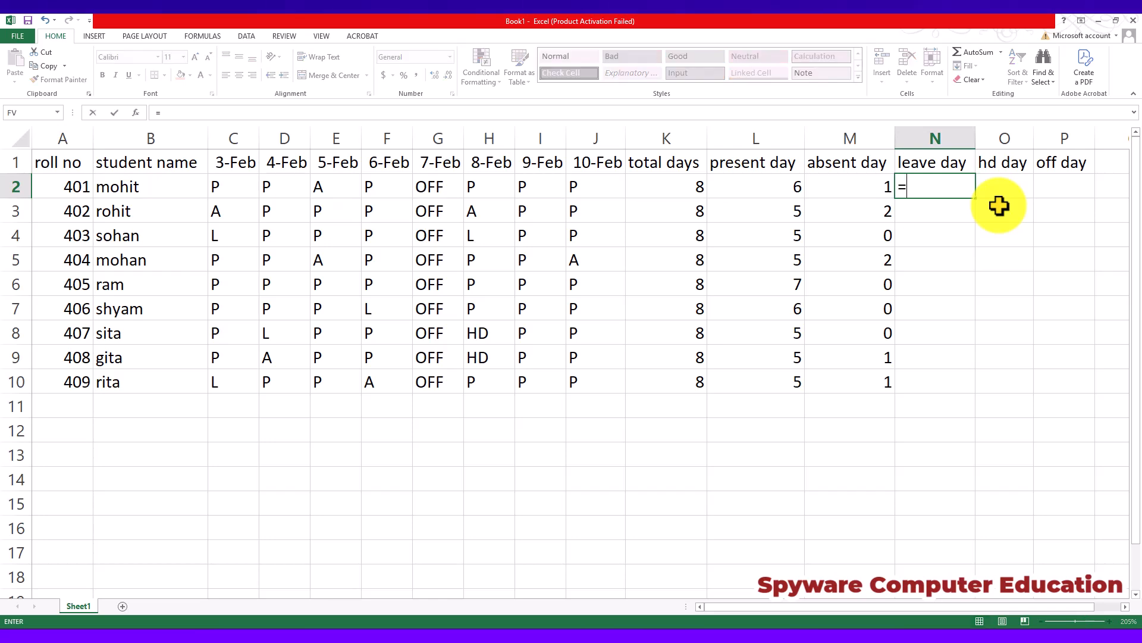
type("COUNT")
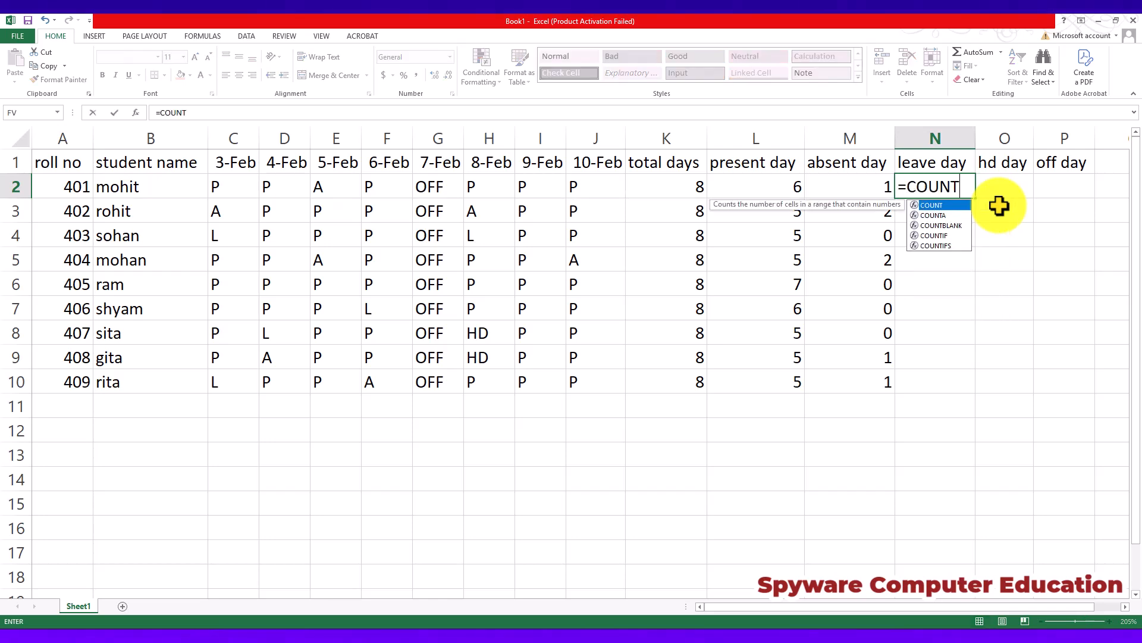
type("IF(")
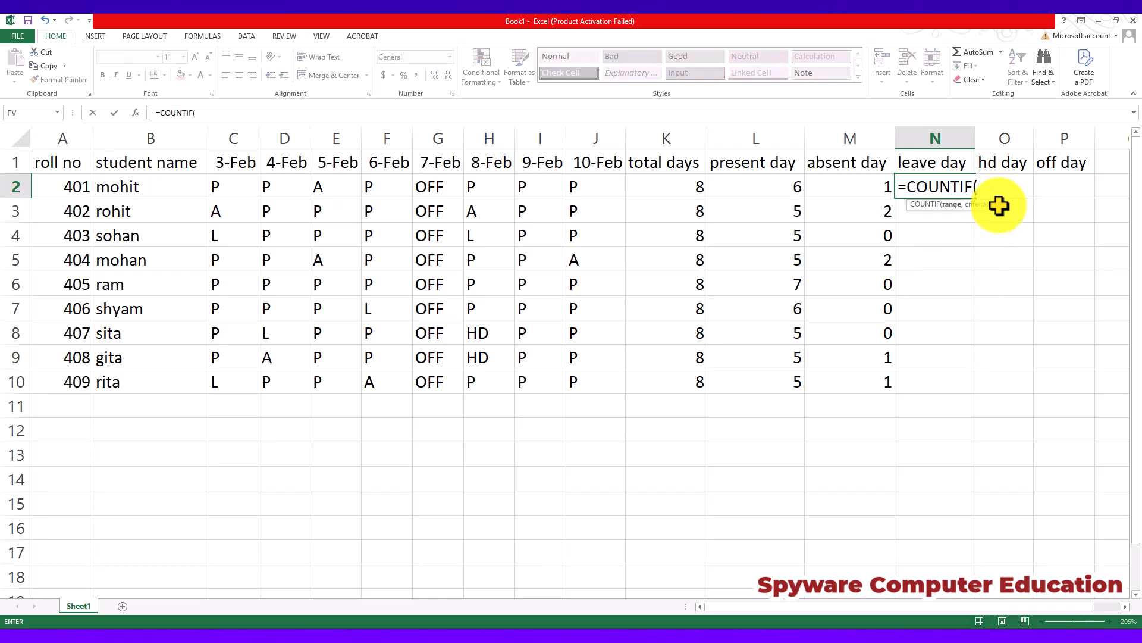
left_click_drag(225, 189, 598, 189)
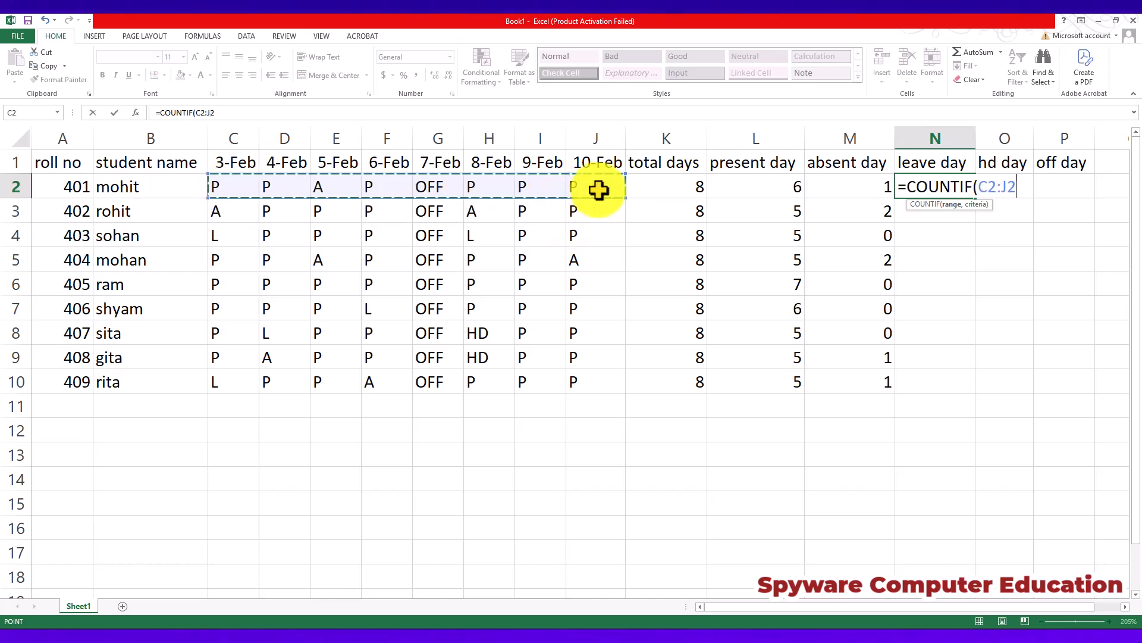
type(",\"")
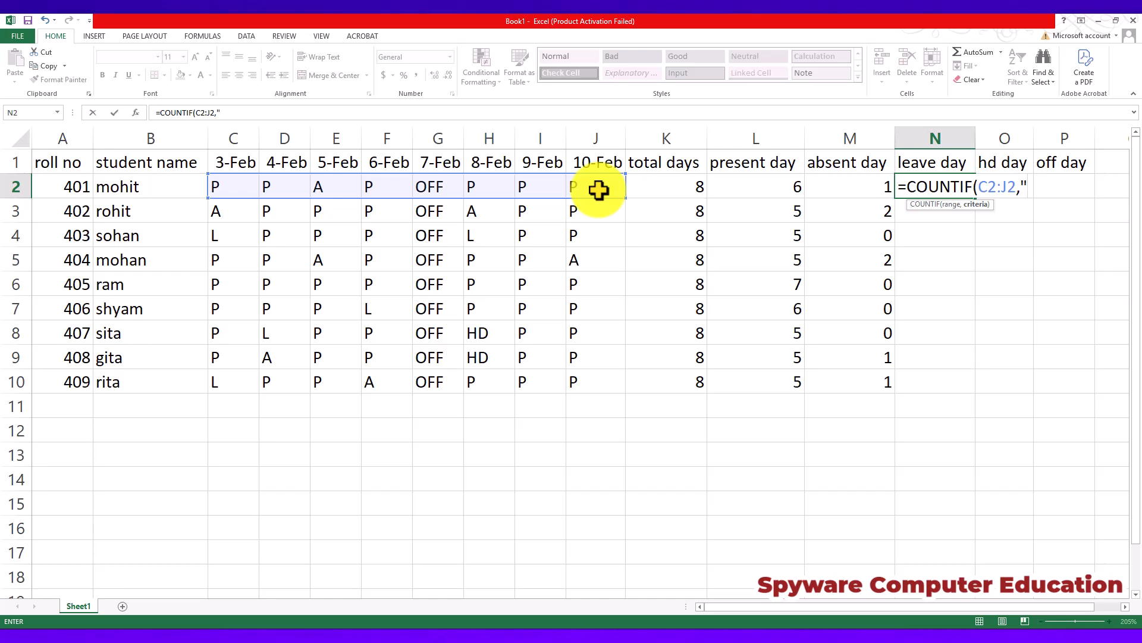
type("L\")")
key("Return")
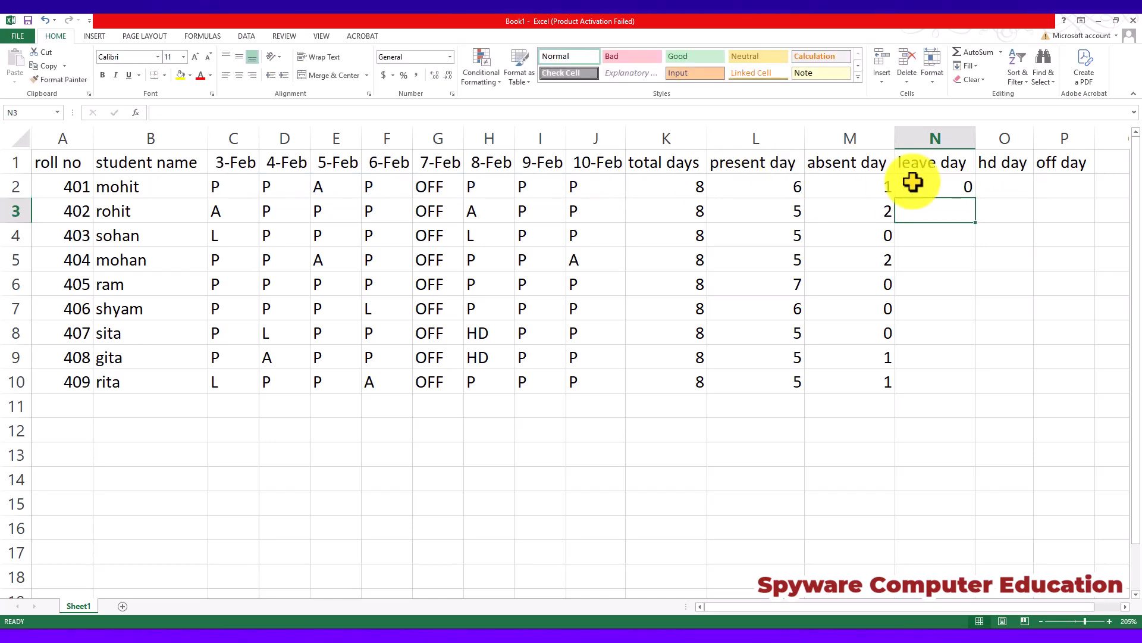
left_click(913, 183)
double_click(978, 201)
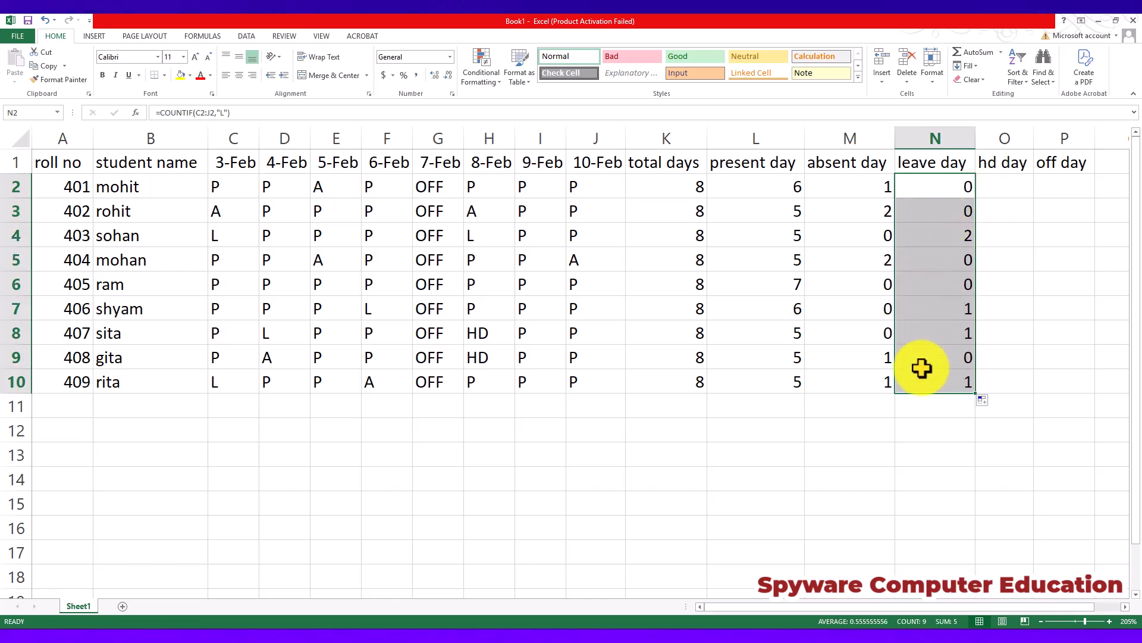
Enter the formula =COUNTIF(C2:J2,"HD") in O2 under hd day.
left_click(1015, 185)
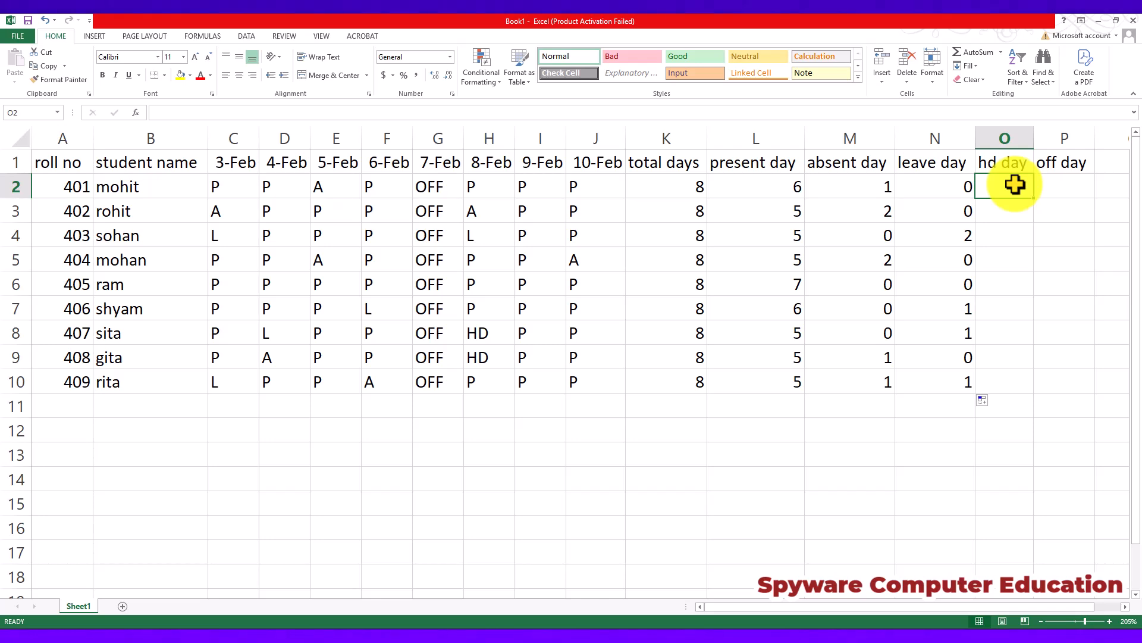
type("=")
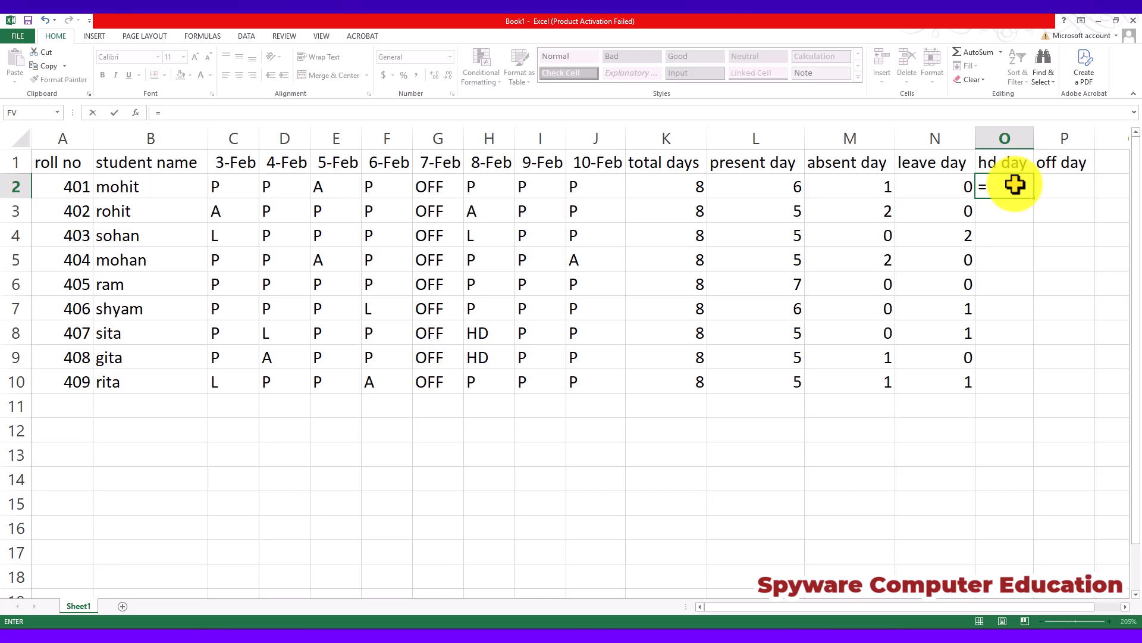
type("COUNTIF")
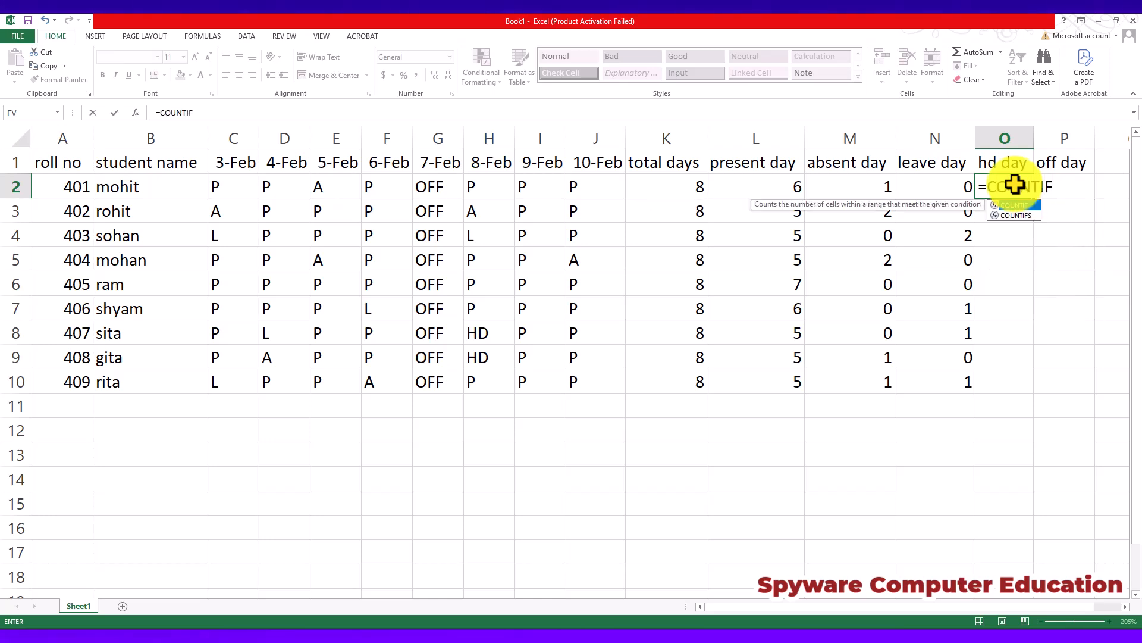
type("(")
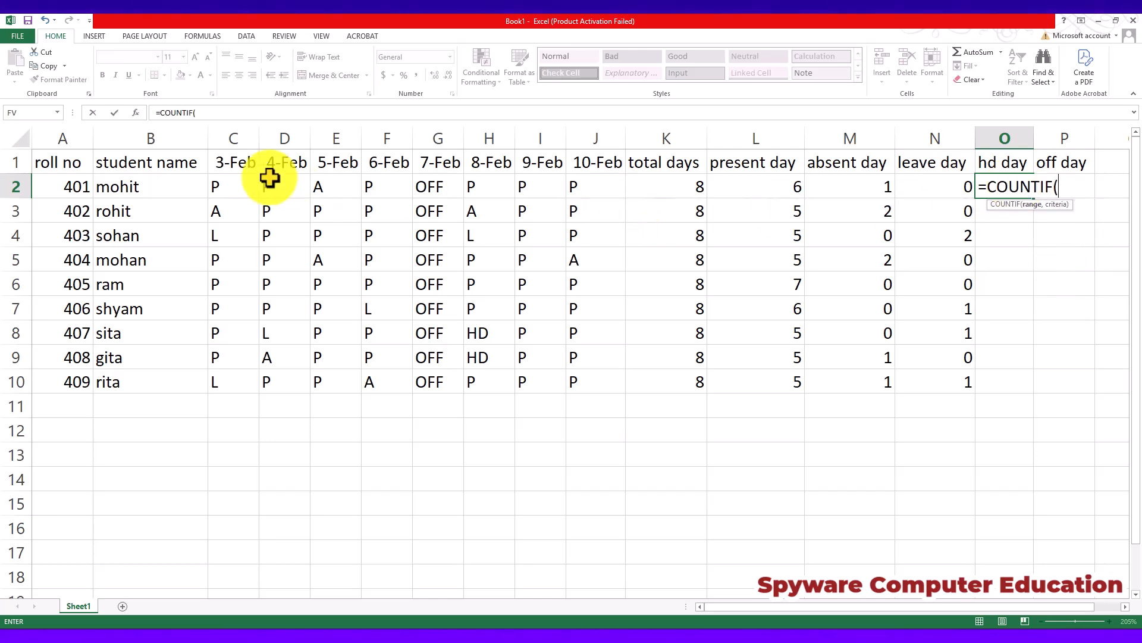
left_click_drag(234, 184, 620, 188)
type(",\"")
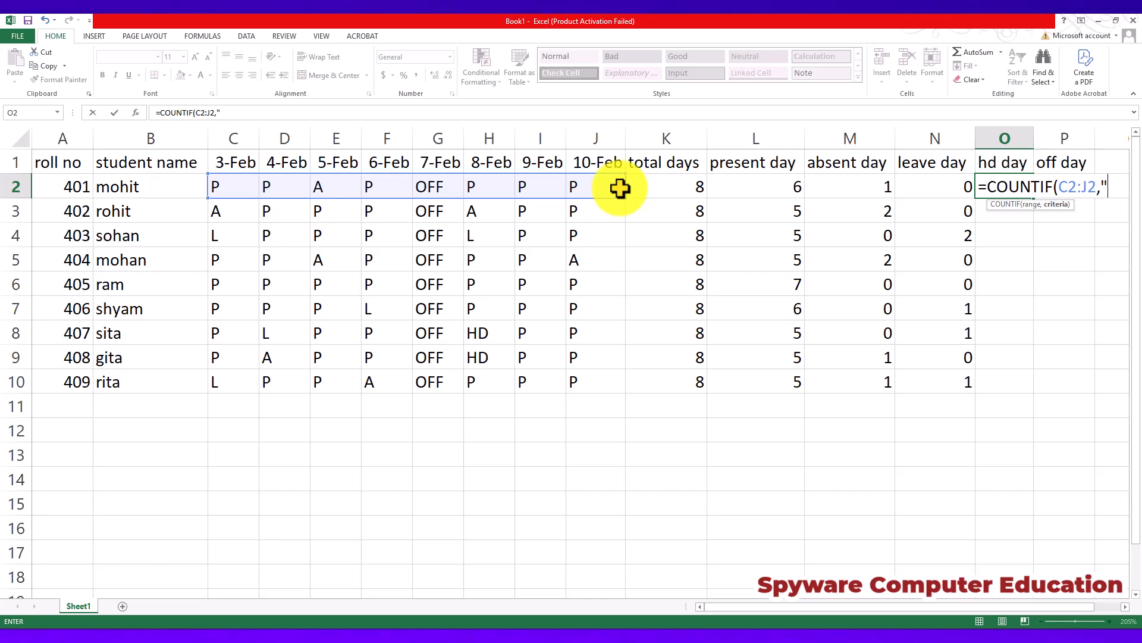
type("HD\"")
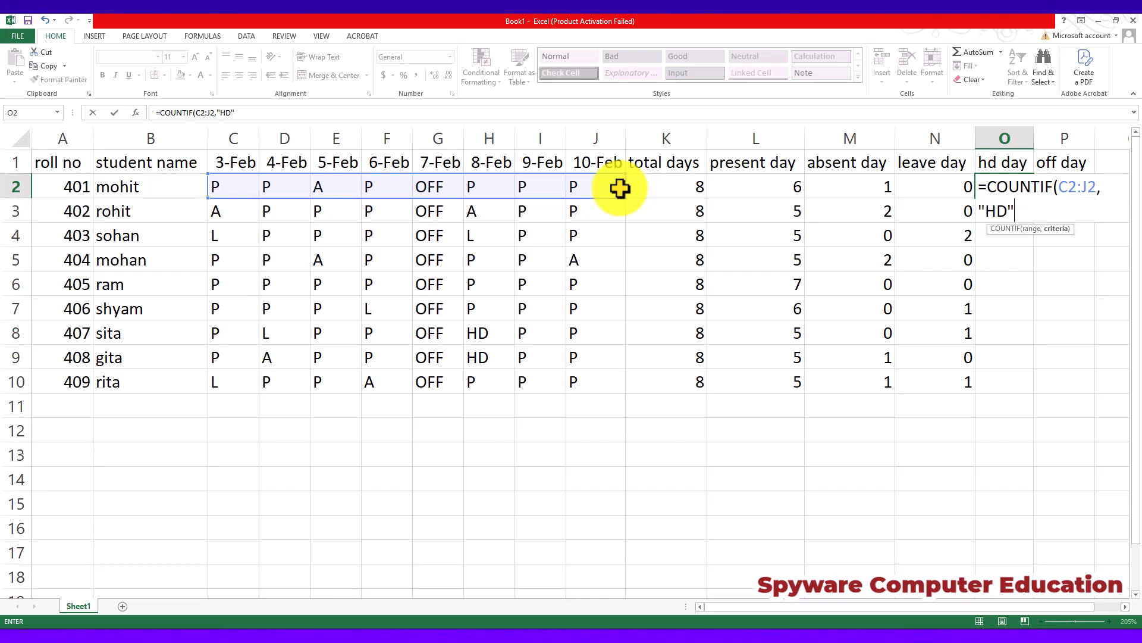
type(")")
key("Return")
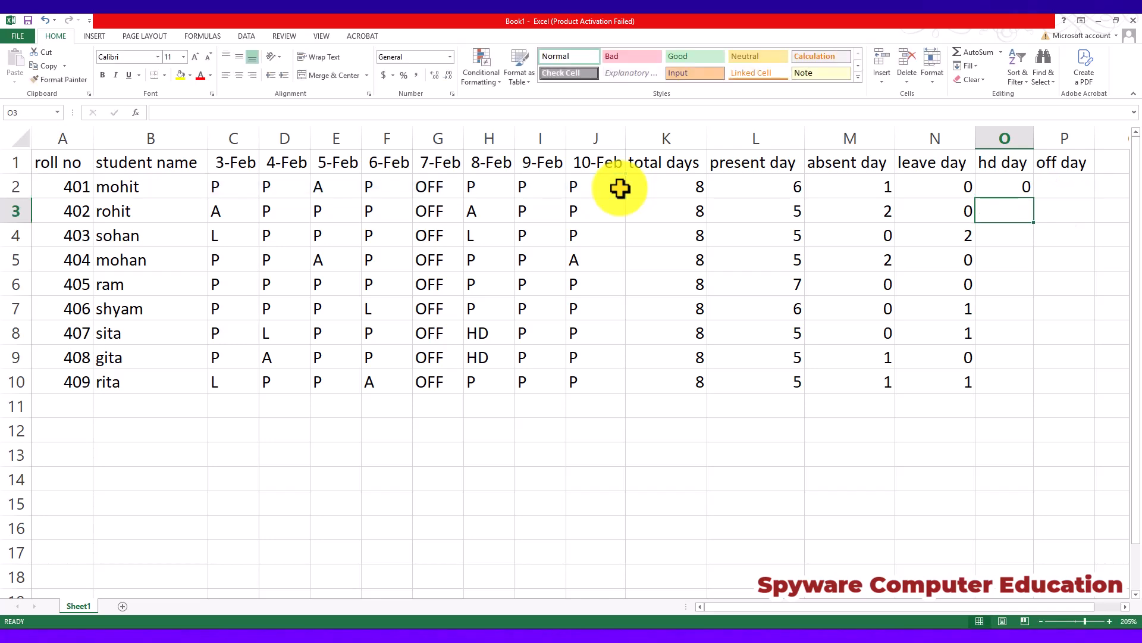
Fill the hd day formula from O2 down to O10 and check the results in O7 to O9.
left_click(1006, 184)
double_click(1034, 200)
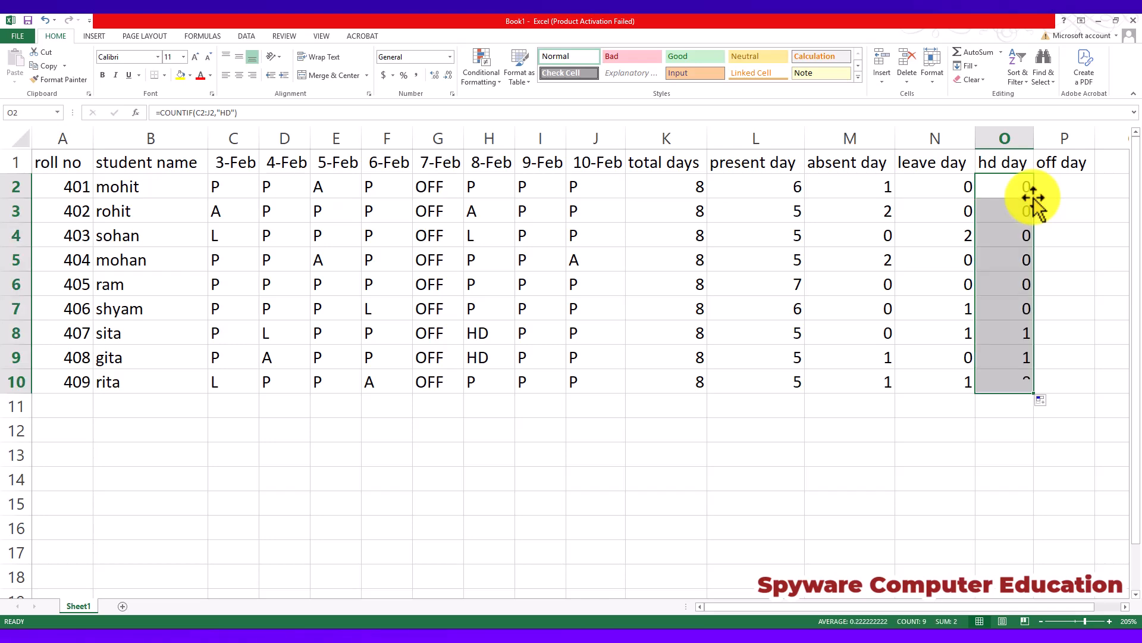
left_click(1003, 311)
left_click(1000, 330)
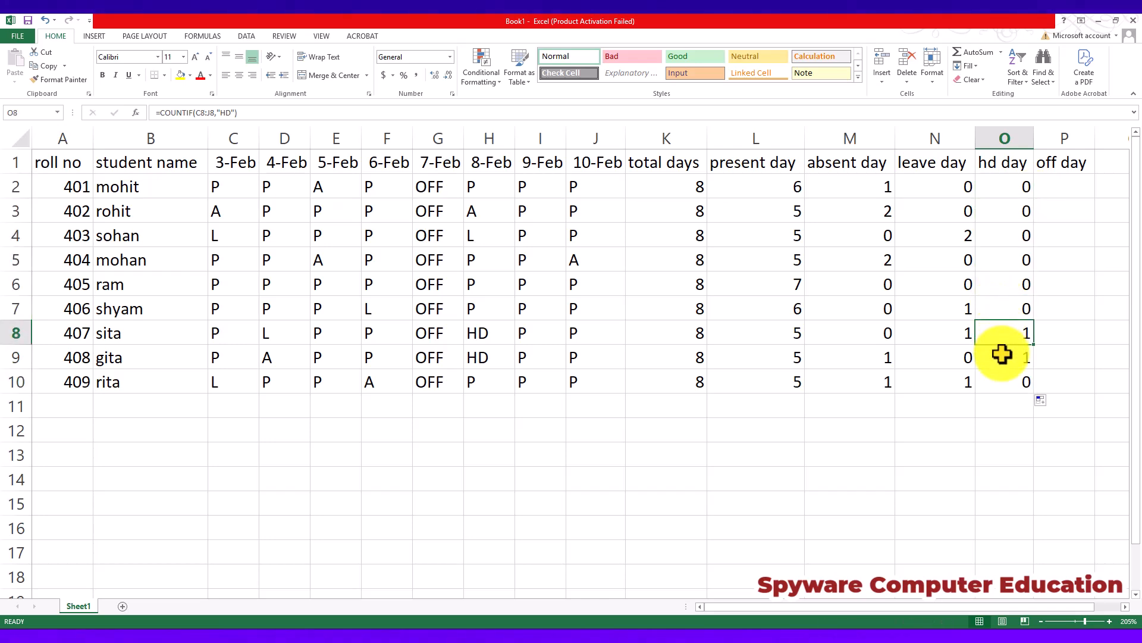
left_click(1002, 354)
Enter the formula =COUNTIF(C2:J2,"OFF") in P2 under off day.
left_click(1064, 188)
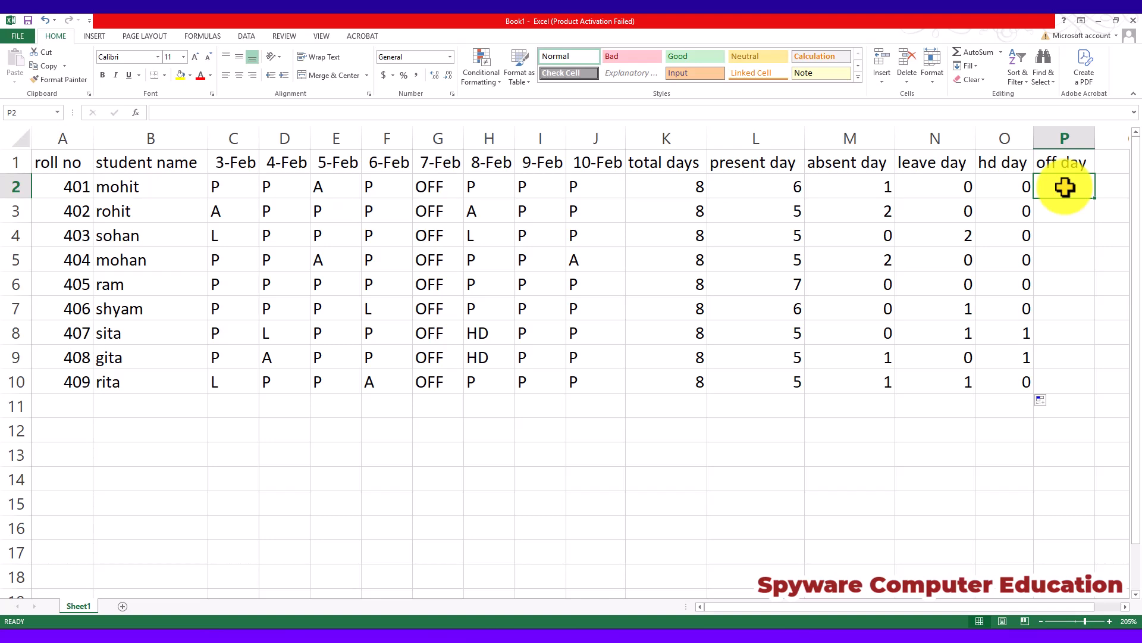
type("=")
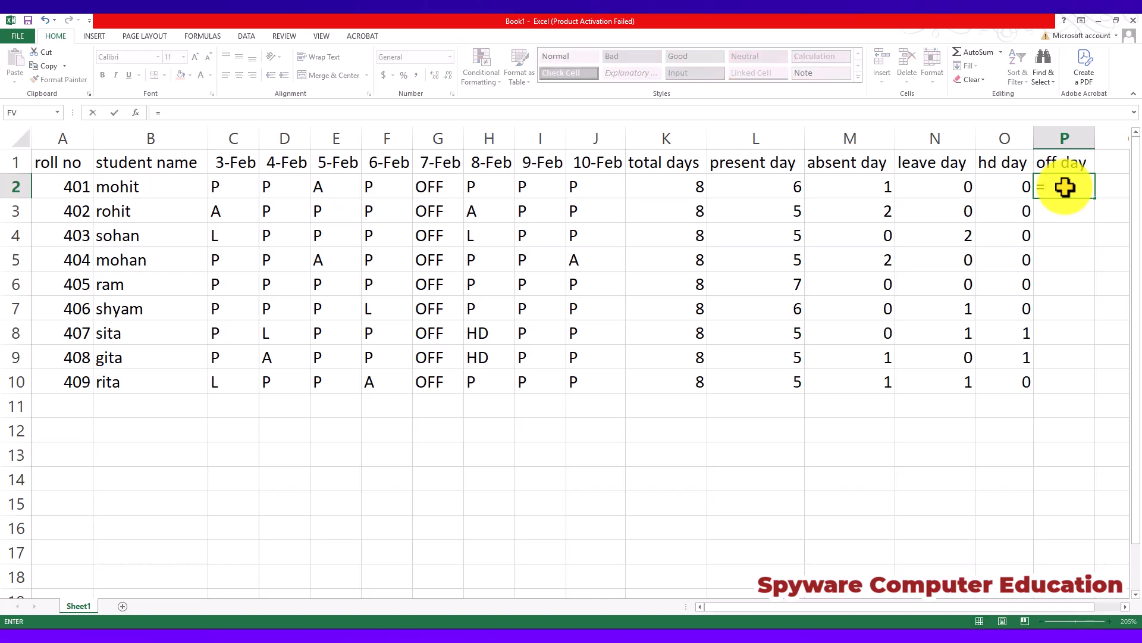
type("COUNT")
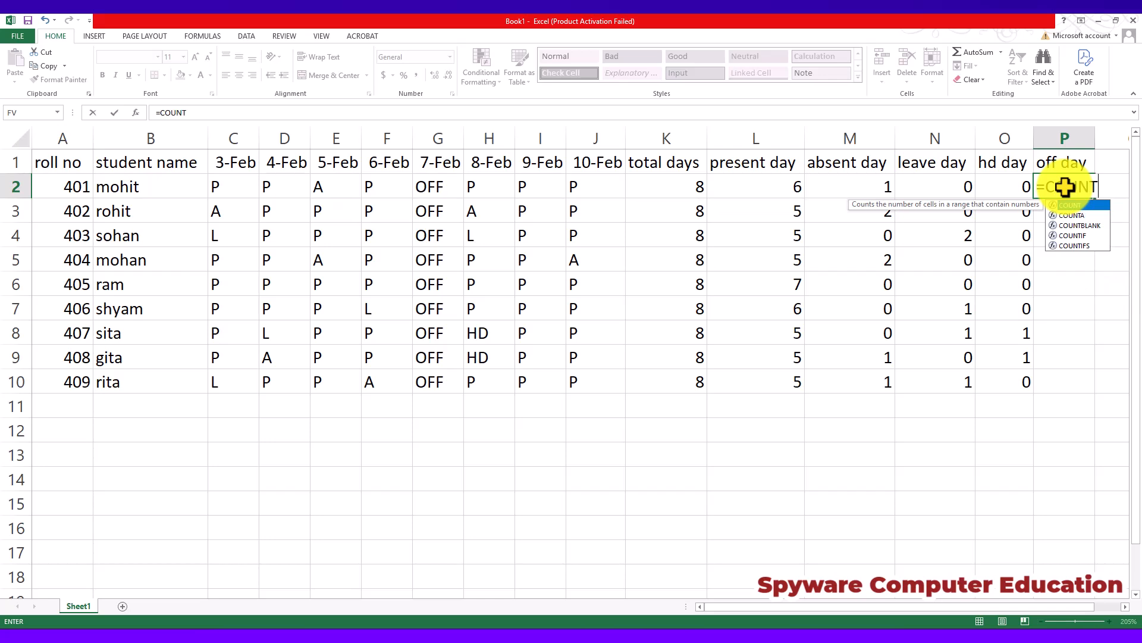
type("IF(")
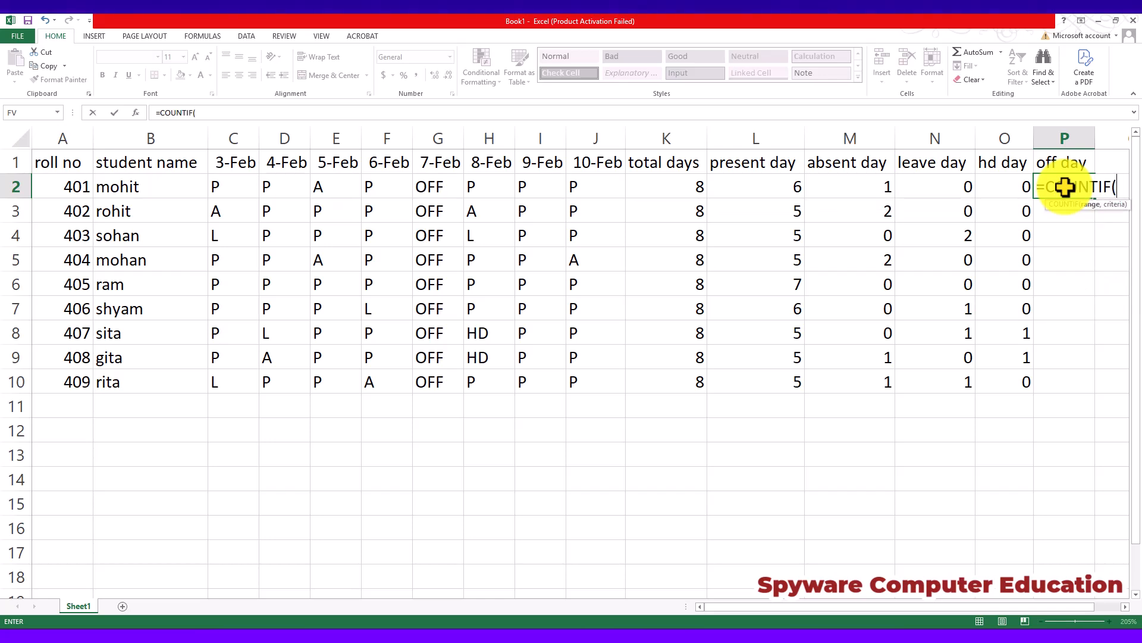
left_click(229, 186)
left_click_drag(283, 187, 597, 179)
type(",")
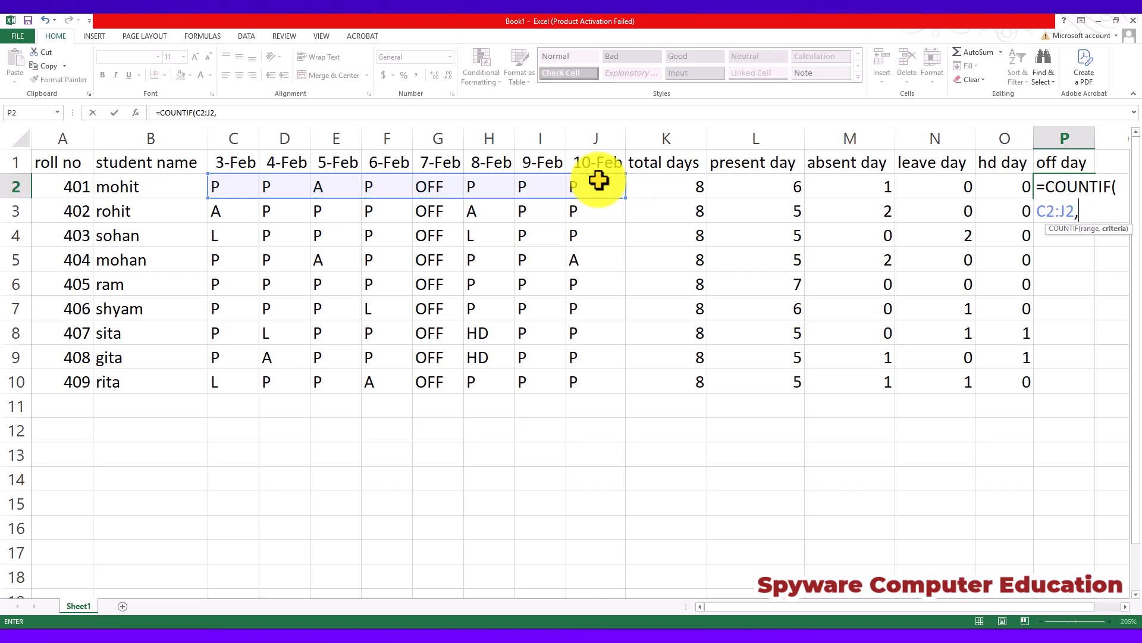
type("\"")
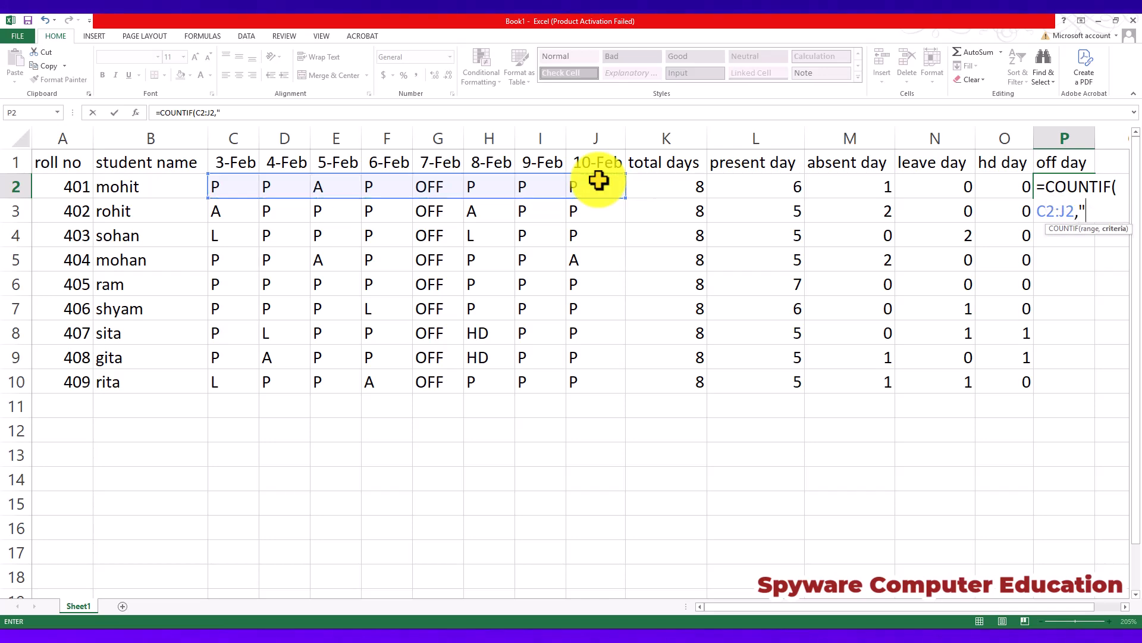
type("OFF\")")
key("Return")
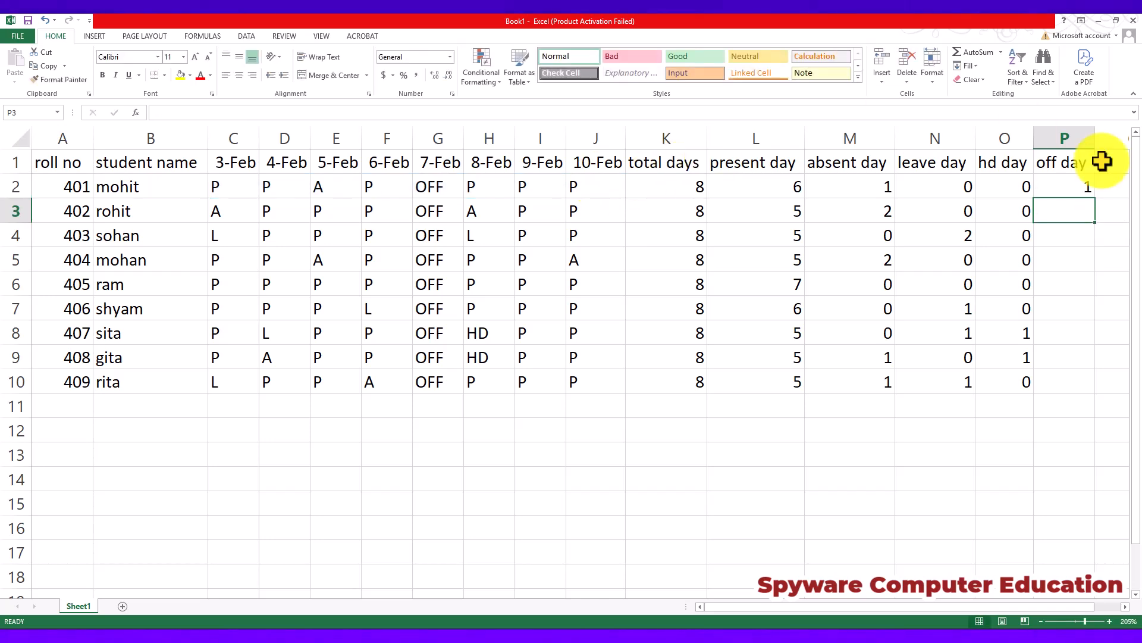
Fill the off day formula from P2 down to P10, and select the whole attendance table A1:P10.
left_click(1058, 191)
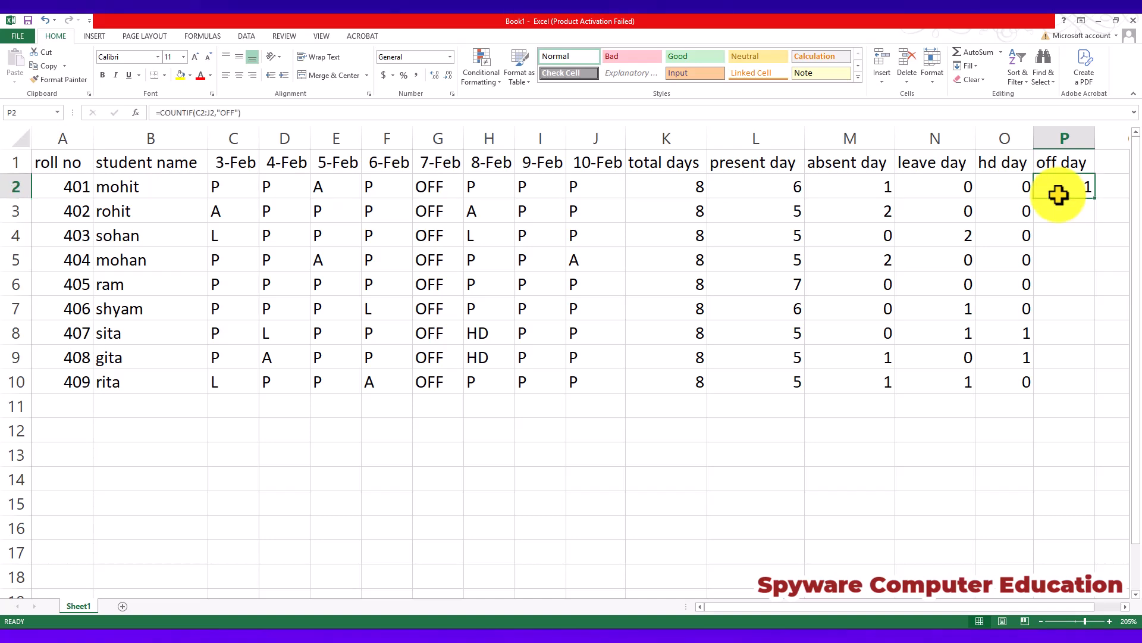
double_click(1094, 199)
left_click(833, 377)
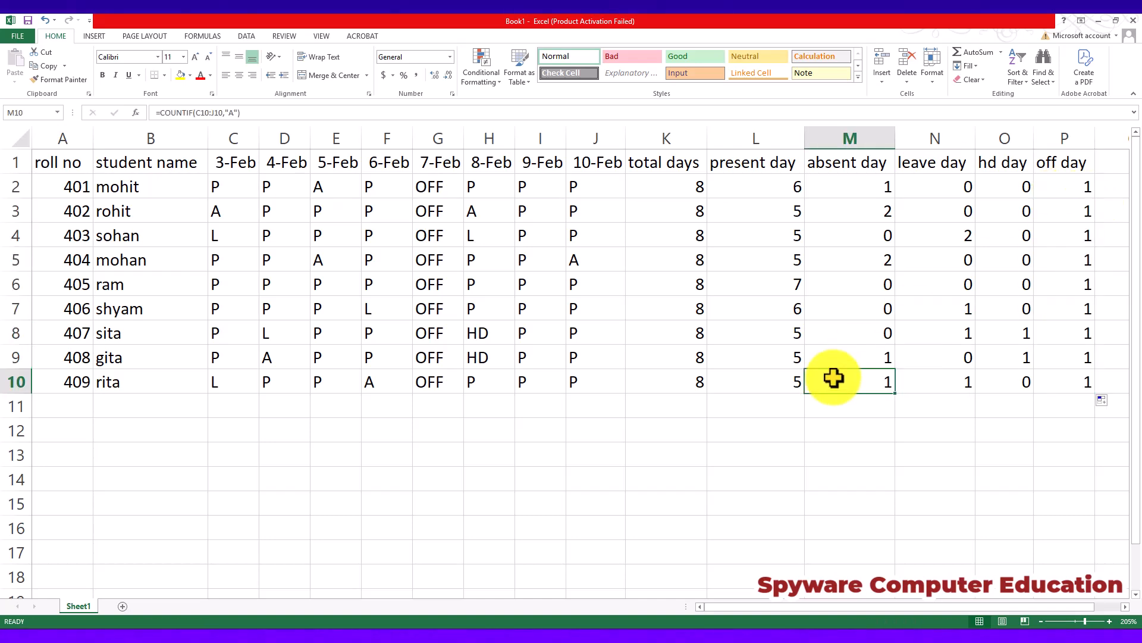
left_click_drag(50, 162, 1076, 380)
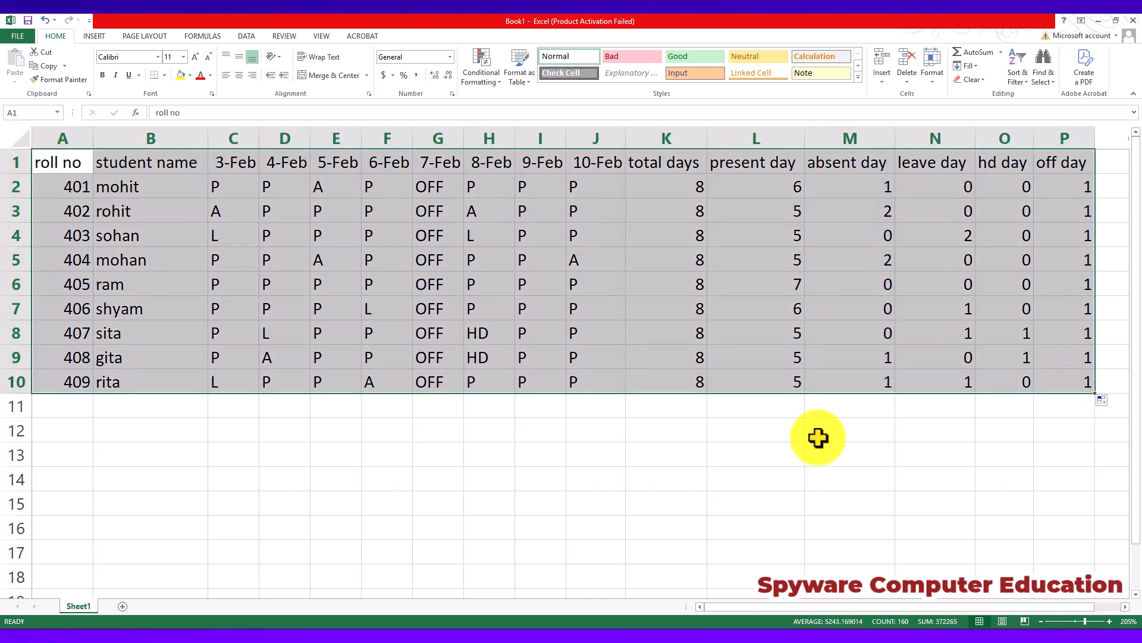